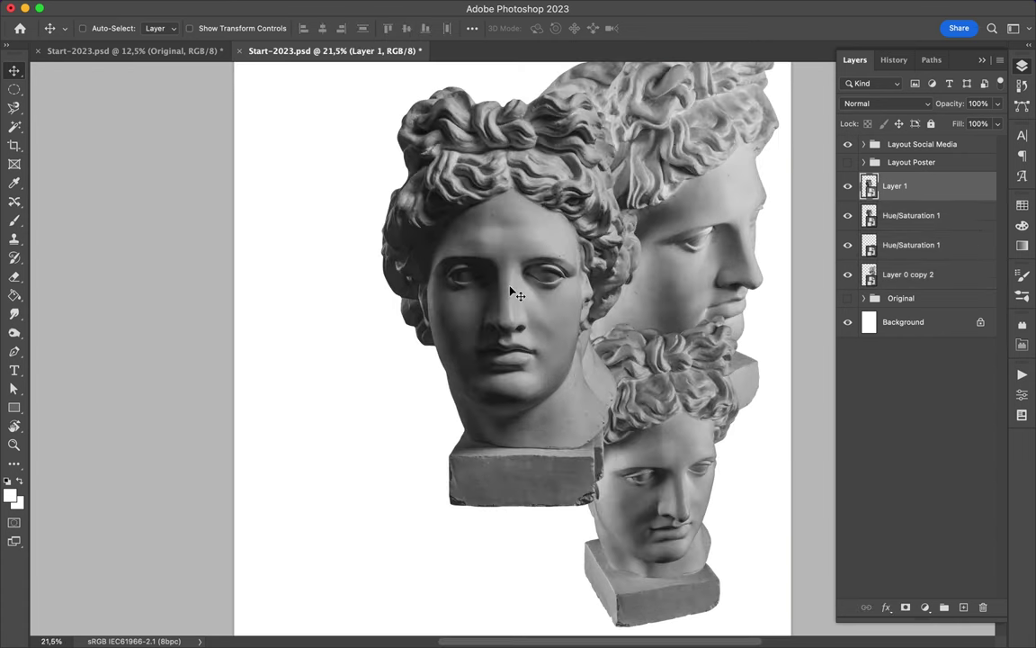
Step: Pen-trace the front statue's face and copy it onto its own layer, repositioned
drag(509, 212, 552, 211)
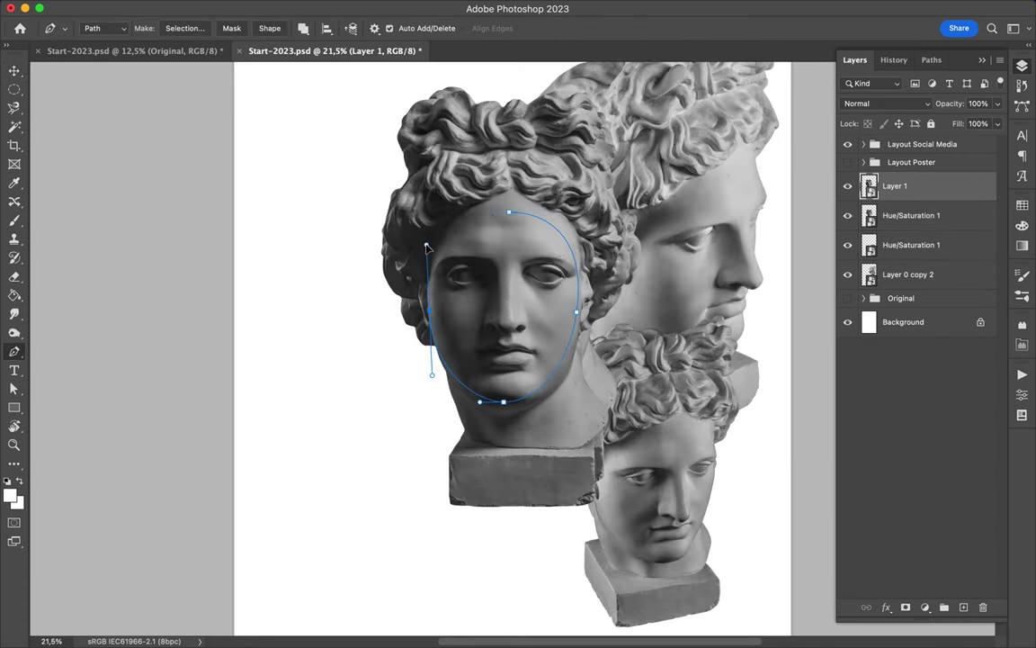
click(185, 28)
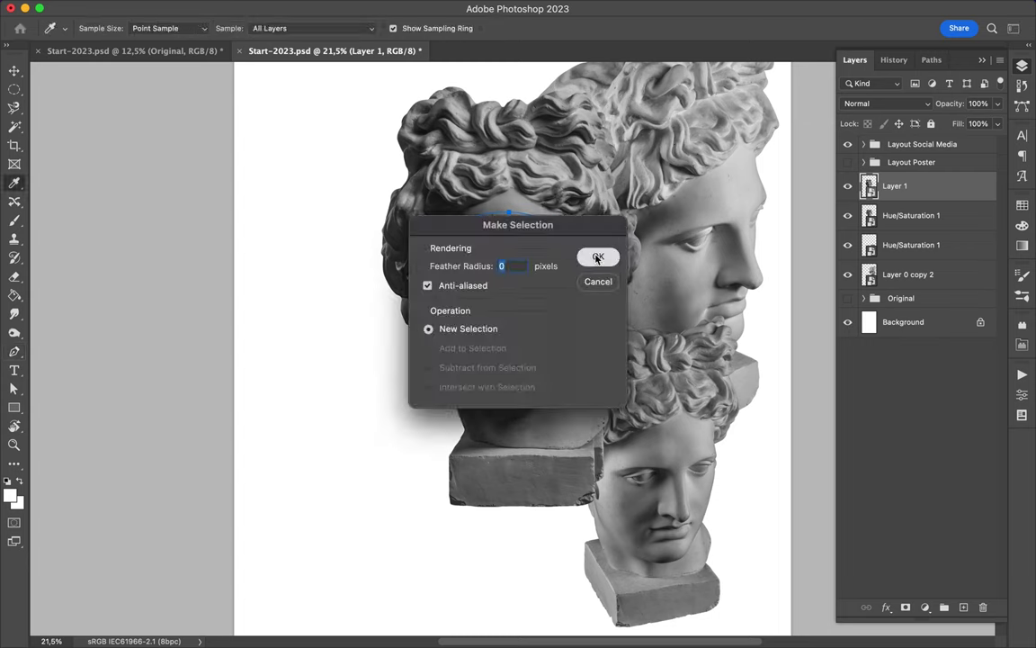
click(596, 256)
key(ctrl+j)
key(v)
mouse_move(532, 308)
mouse_down()
mouse_move(453, 224)
mouse_move(484, 245)
mouse_up()
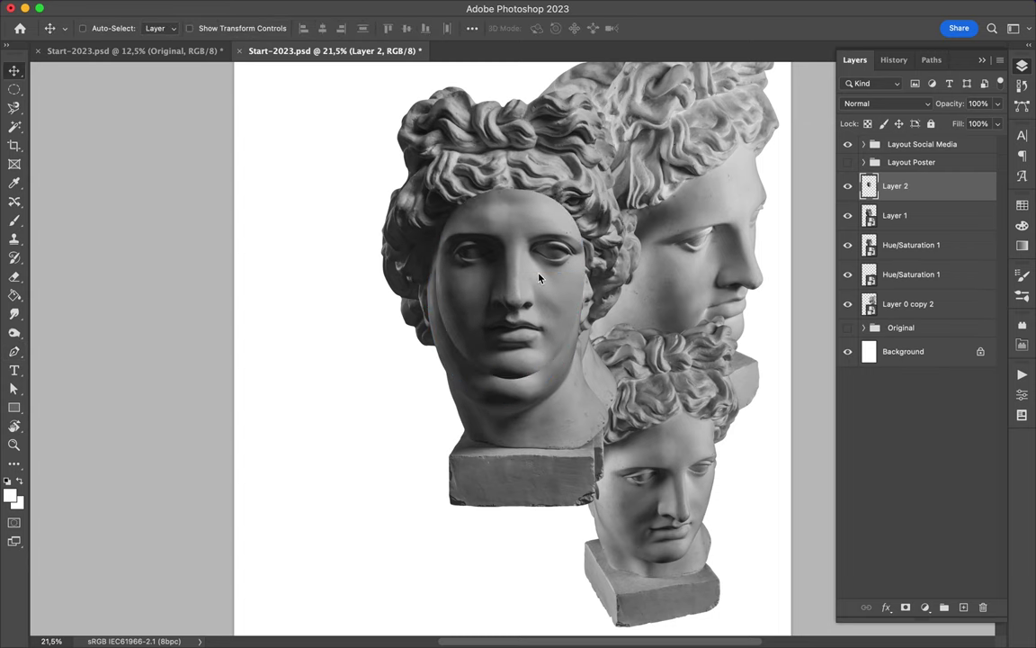
key(ctrl+minus)
Step: Fill the background with black
click(141, 8)
click(150, 224)
click(527, 256)
click(987, 62)
click(611, 256)
scroll(527, 325, up, 3)
Step: Enlarge the face piece over the front head, then move the front head into place
key(ctrl+t)
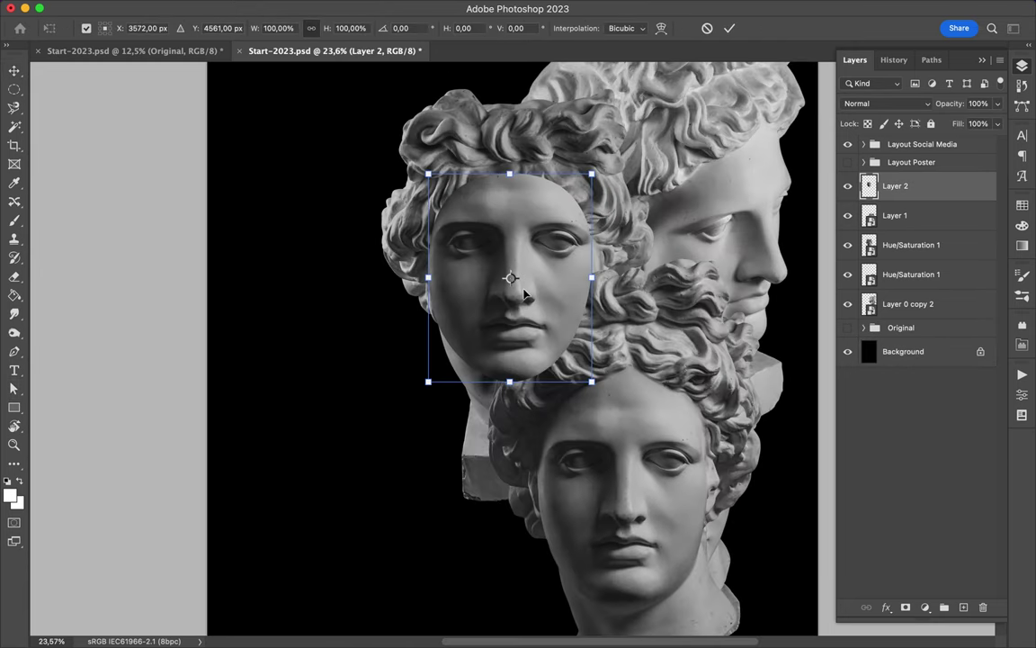
drag(429, 377, 417, 398)
key(Return)
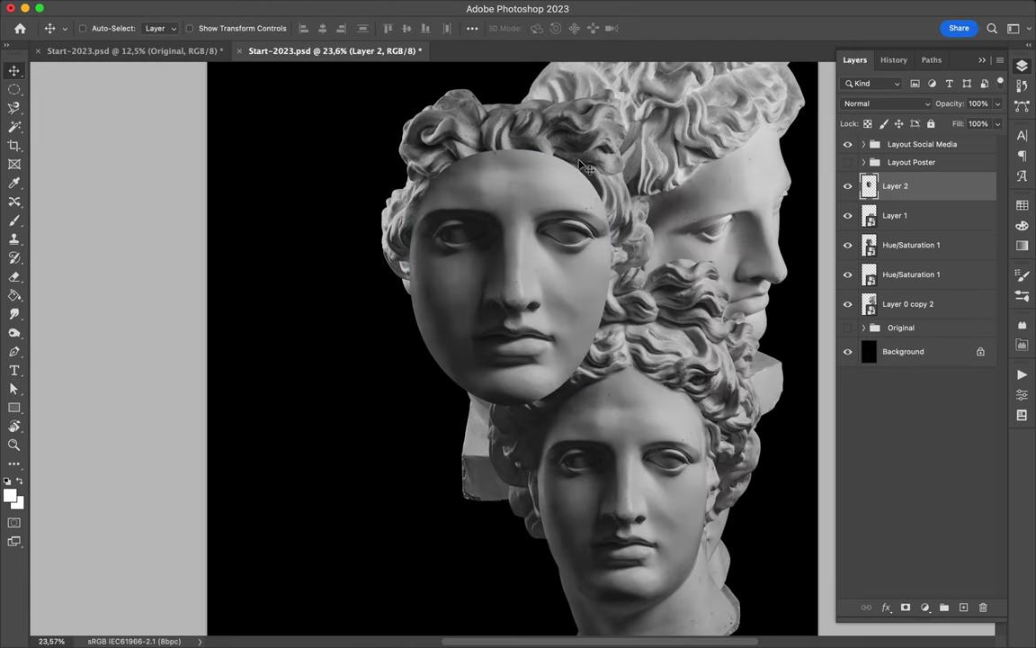
ctrl+click(589, 449)
drag(655, 497, 583, 393)
scroll(628, 169, down, 3)
Step: Shift the back profile head slightly downward
ctrl+click(611, 137)
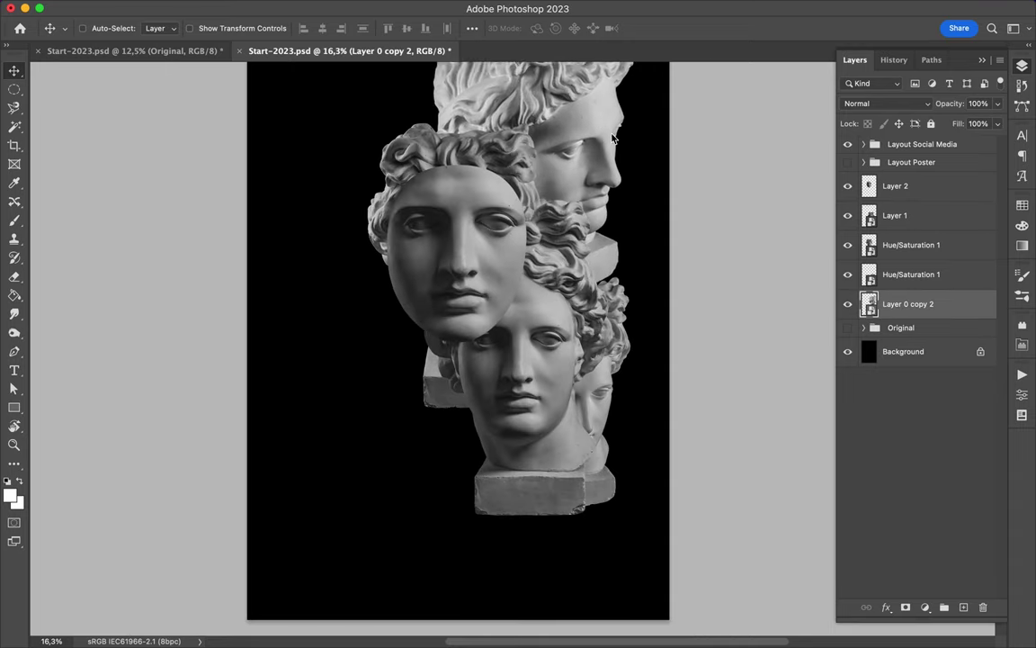
scroll(611, 136, up, 2)
drag(612, 136, 612, 248)
Step: Pen-trace the back head's hair curl and copy it onto a new layer
key(p)
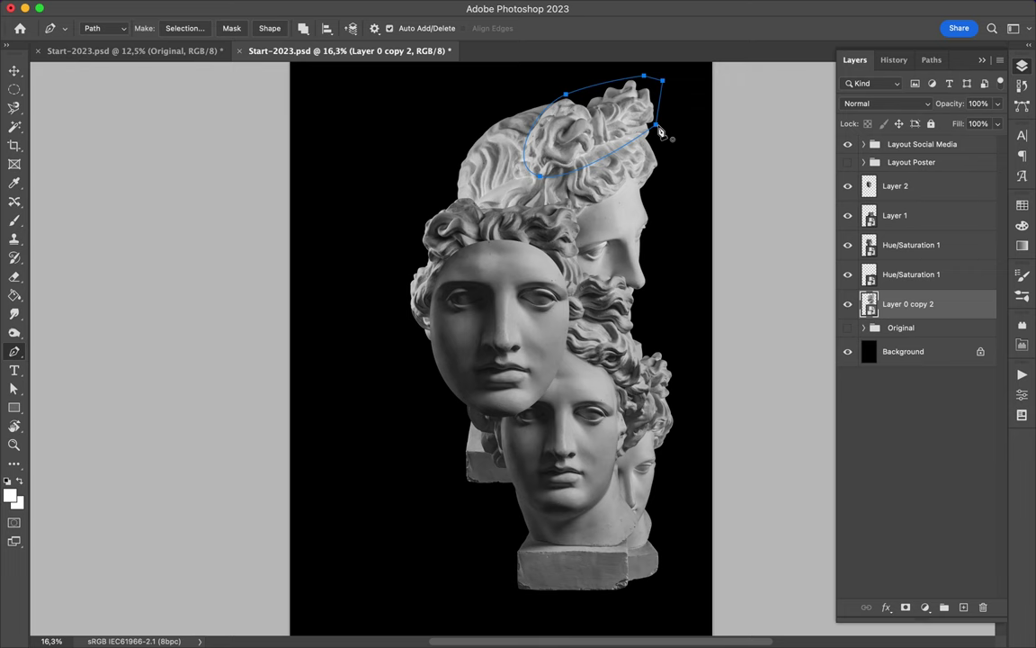
key(v)
scroll(335, 93, up, 3)
scroll(548, 105, up, 3)
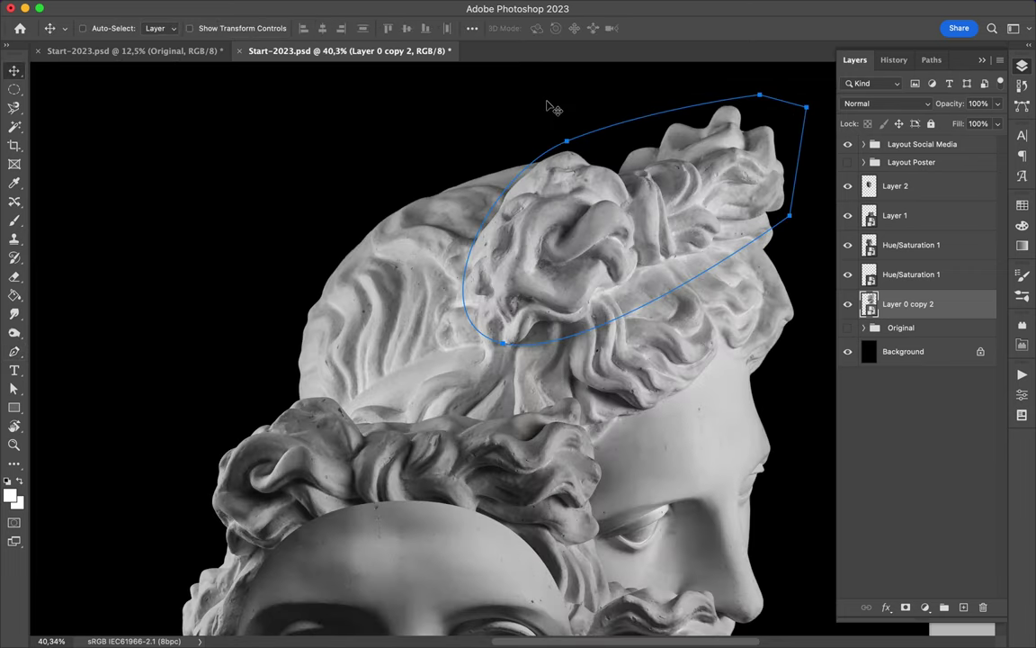
key(a)
drag(566, 141, 566, 150)
key(p)
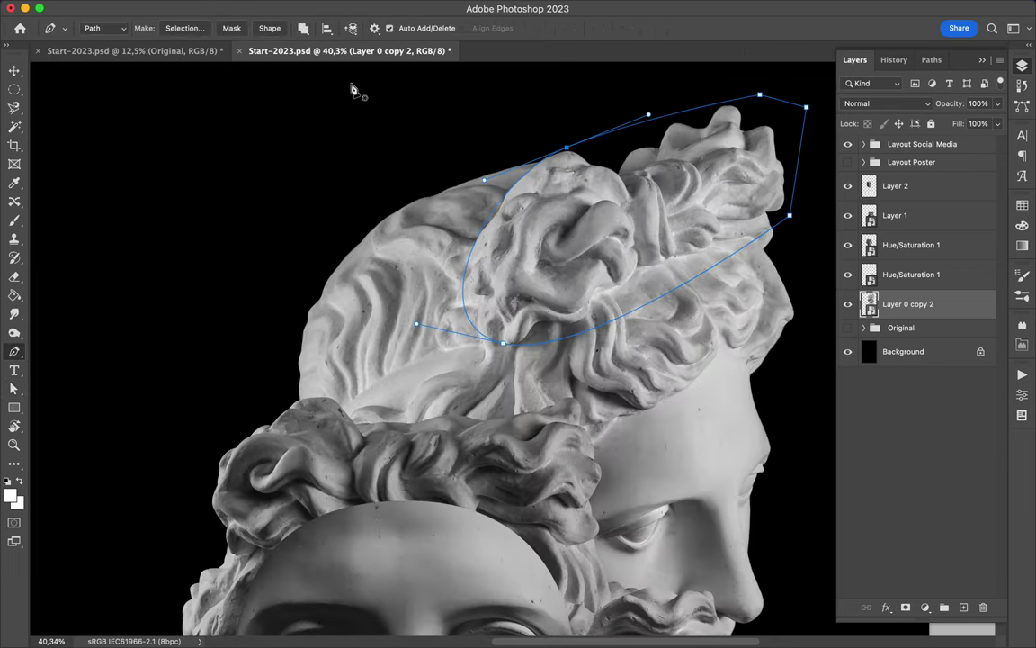
key(a)
drag(785, 219, 782, 241)
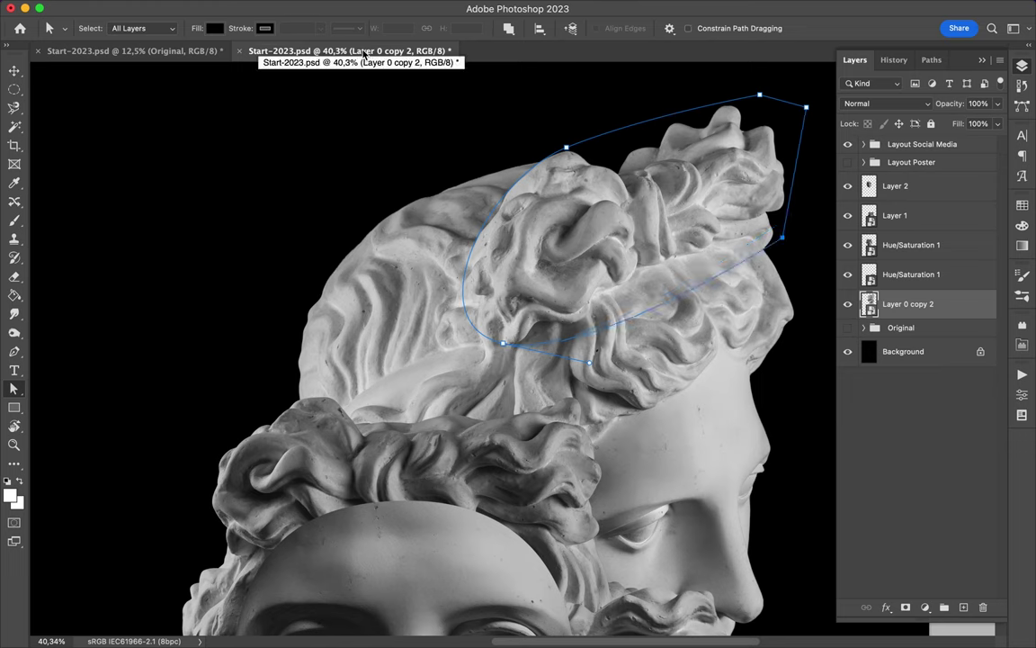
right_click(539, 234)
key(Return)
key(super+j)
Step: Move the hair piece to the front head's top-left and bring it to the top
key(v)
click(426, 343)
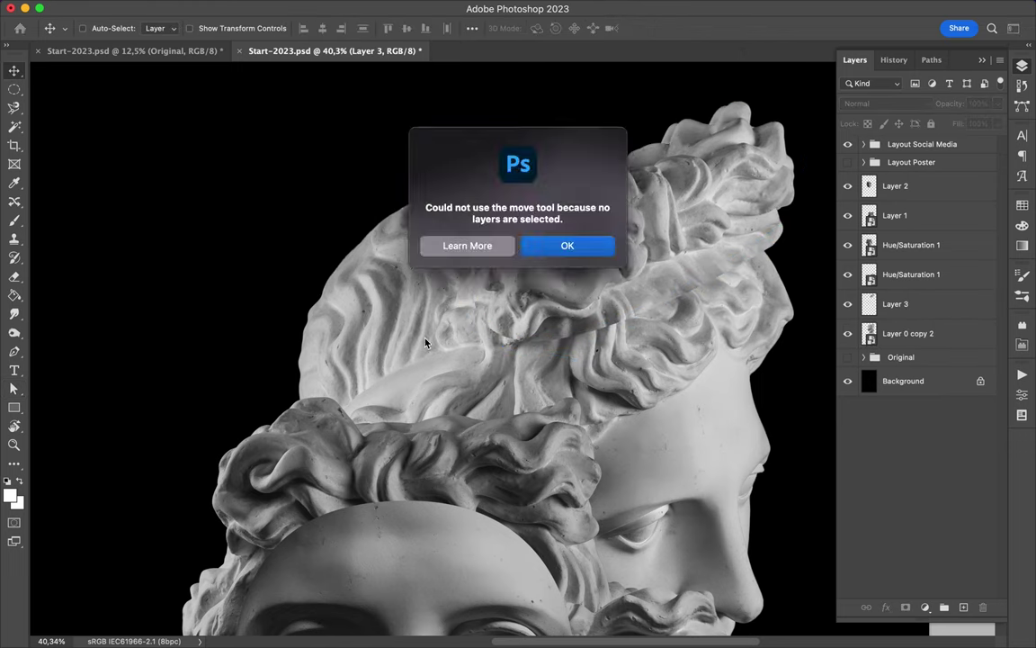
key(Return)
drag(514, 393, 474, 260)
key(super+shift+bracketright)
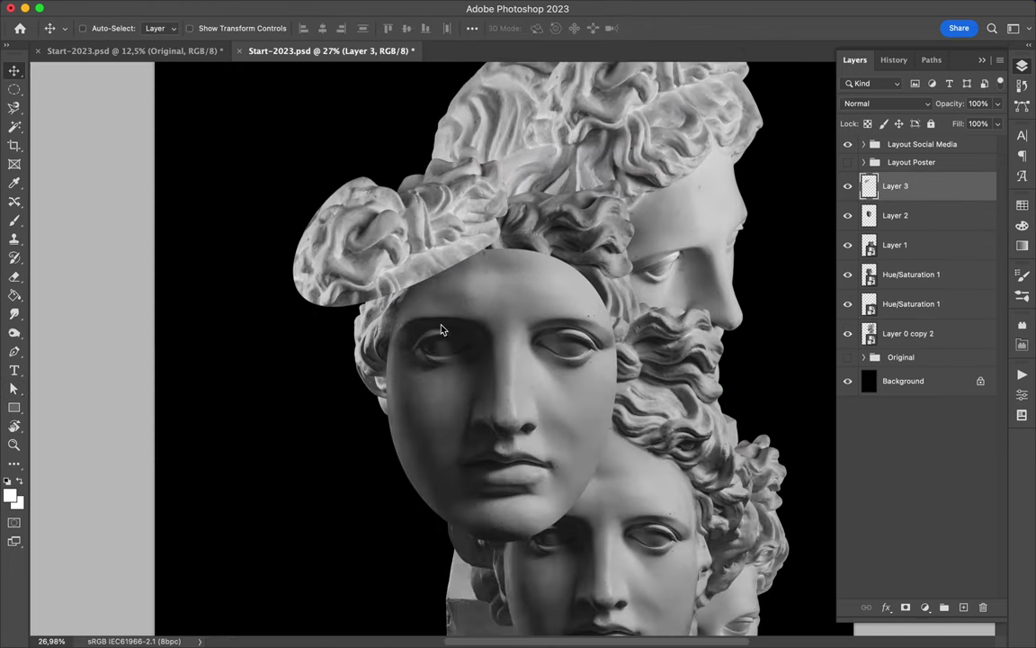
Step: Add a Levels adjustment clipped to the face piece, brightening its highlights
click(924, 607)
click(847, 342)
drag(987, 509, 867, 513)
click(1021, 66)
Step: Reposition the face piece and the hair piece
click(895, 245)
click(473, 28)
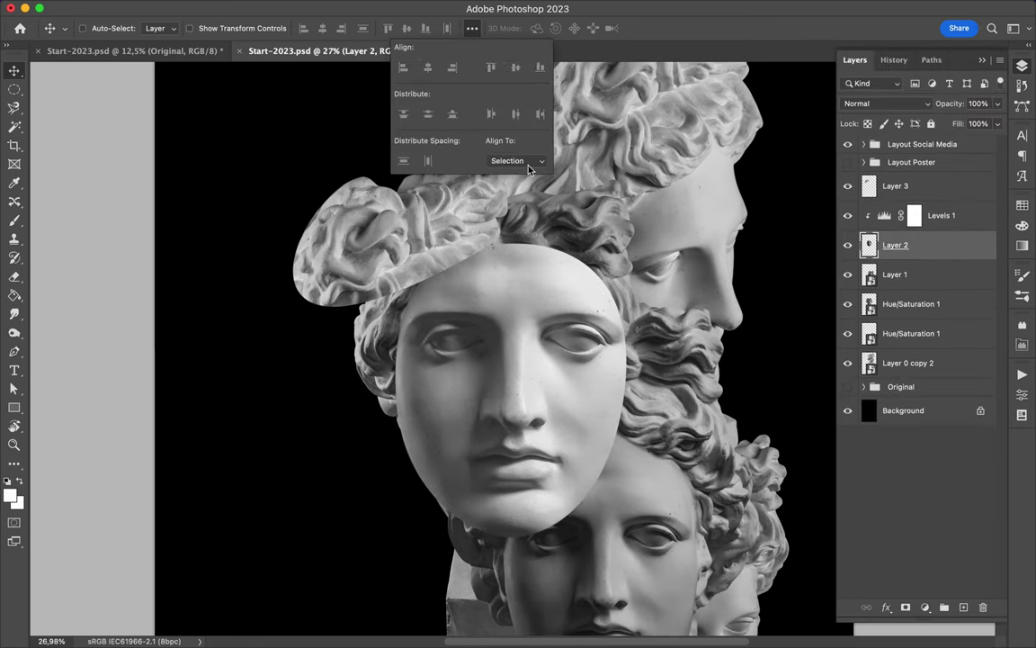
drag(517, 324, 514, 369)
drag(423, 234, 462, 277)
Step: Fill the hair piece's outline black and apply a Gaussian Blur of radius 185,4
click(935, 214)
key(g)
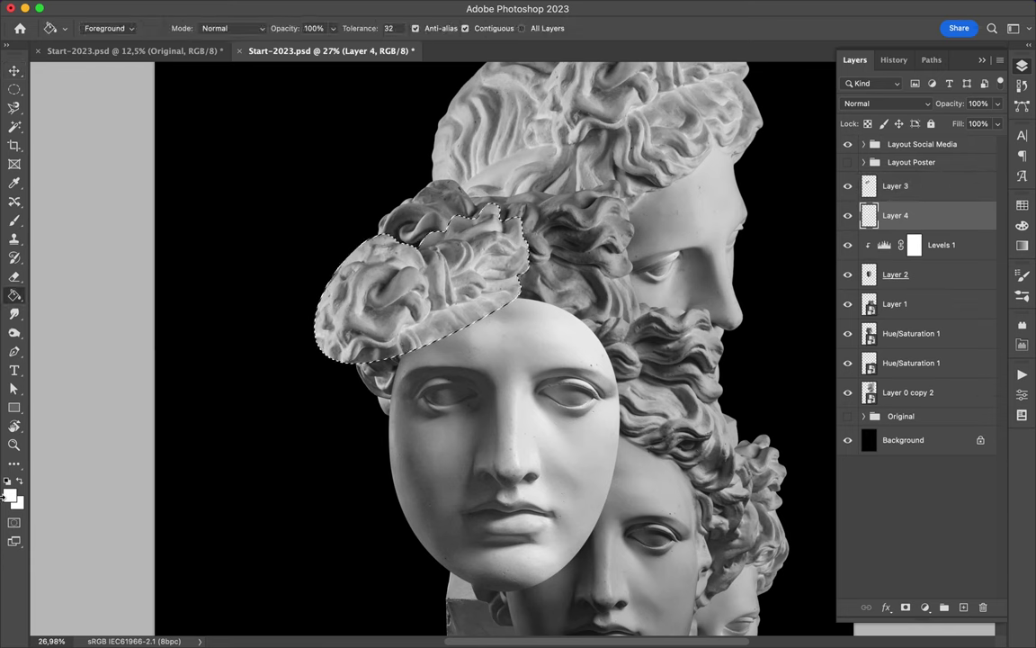
click(333, 7)
click(575, 501)
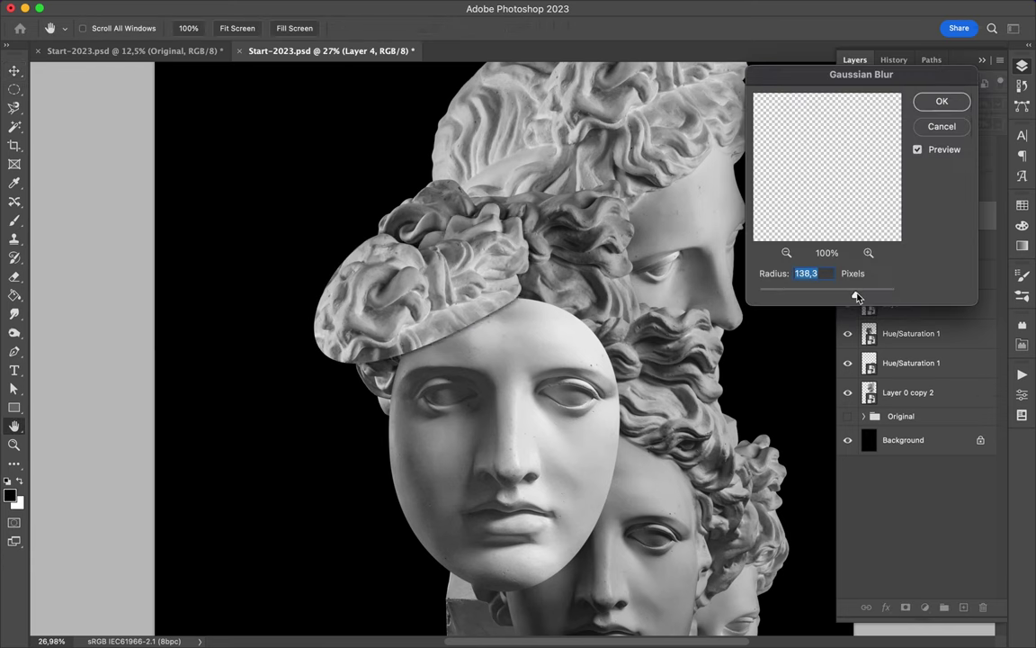
drag(857, 298, 867, 298)
click(942, 101)
Step: Offset the blurred shadow beneath the hair piece
key(v)
drag(484, 285, 414, 278)
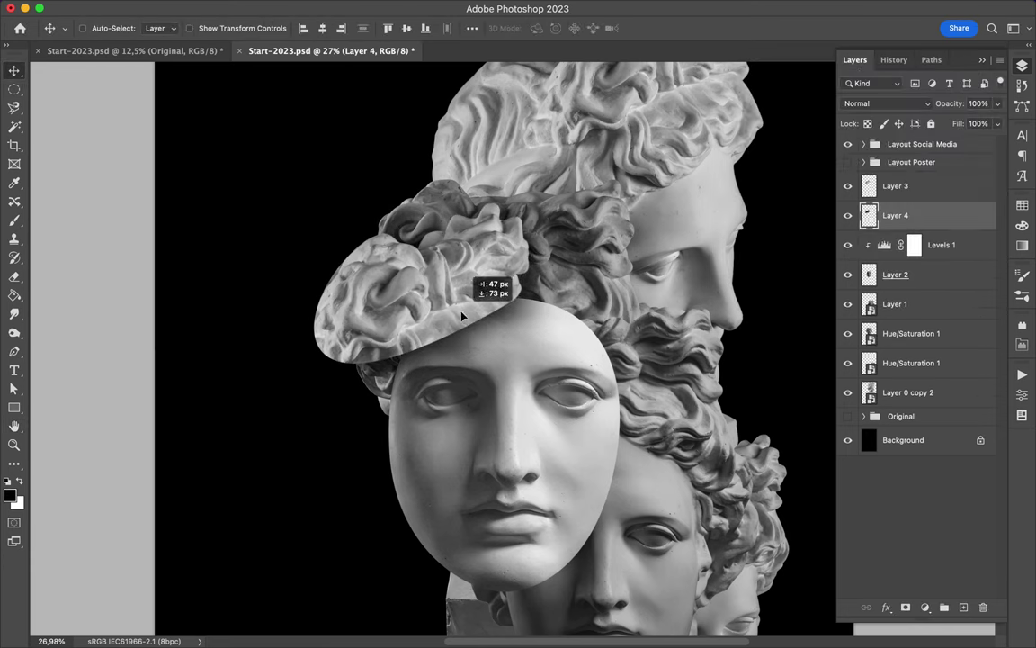
key(ctrl+0)
click(707, 430)
Step: Move the back head up and right, checking the finished reference poster
drag(708, 430, 725, 123)
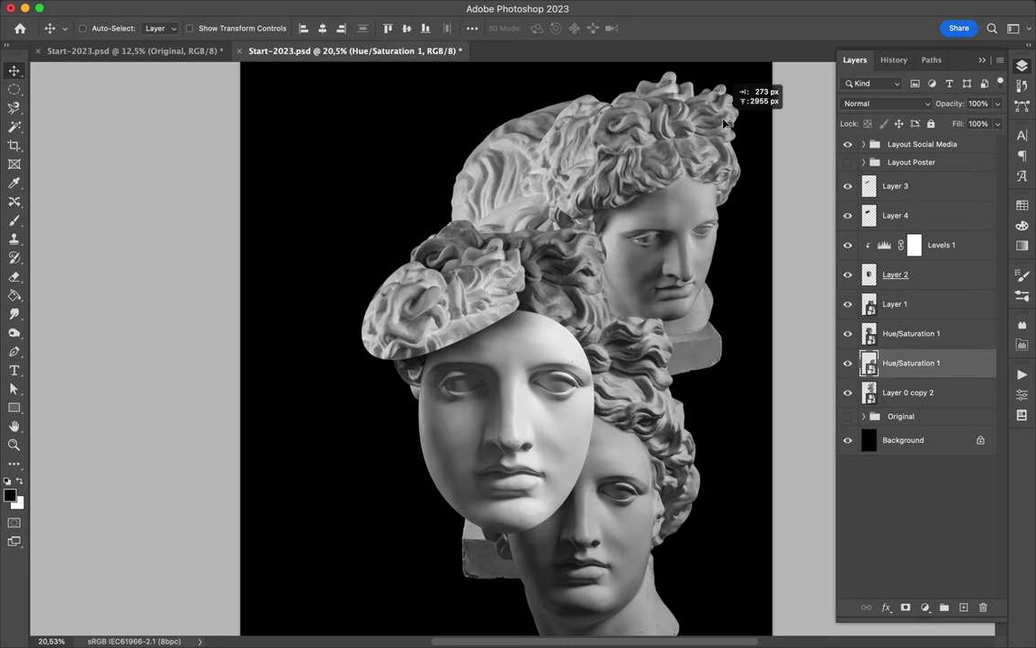
key(p)
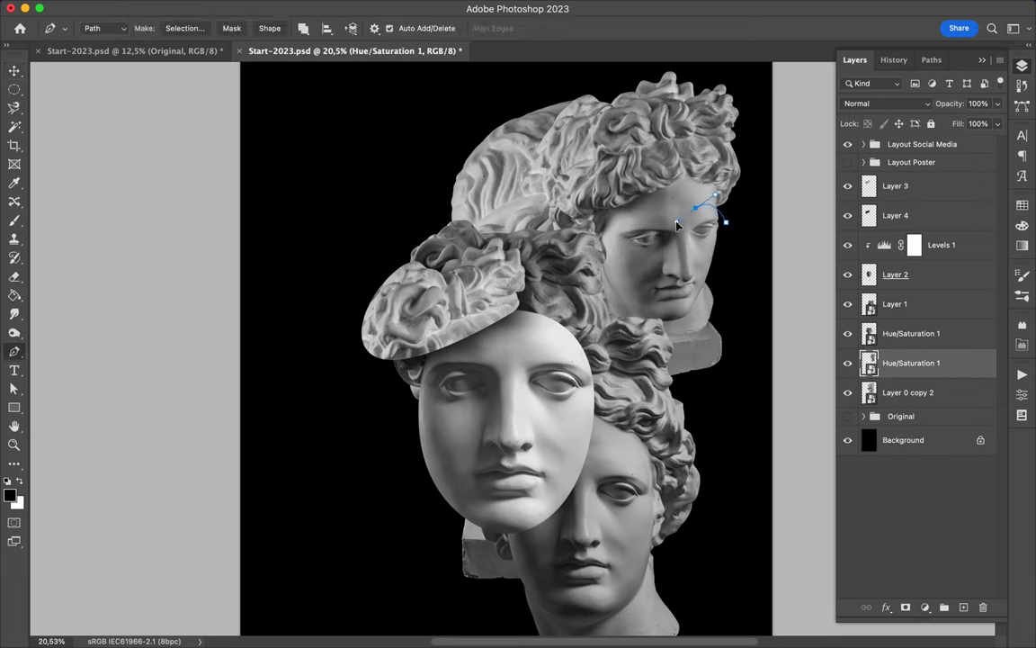
key(a)
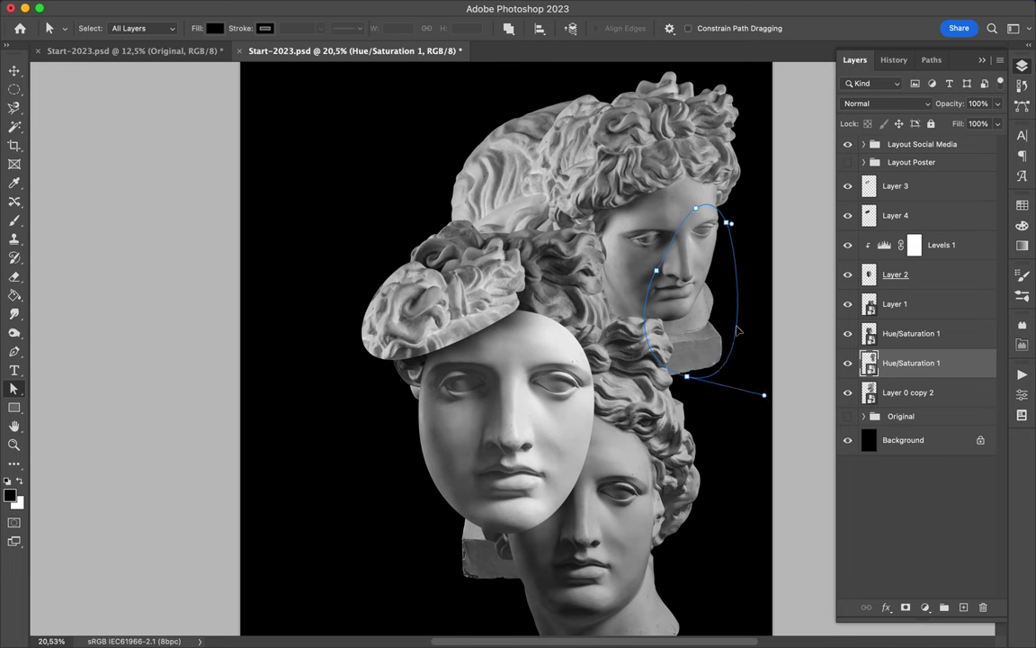
key(ctrl+Tab)
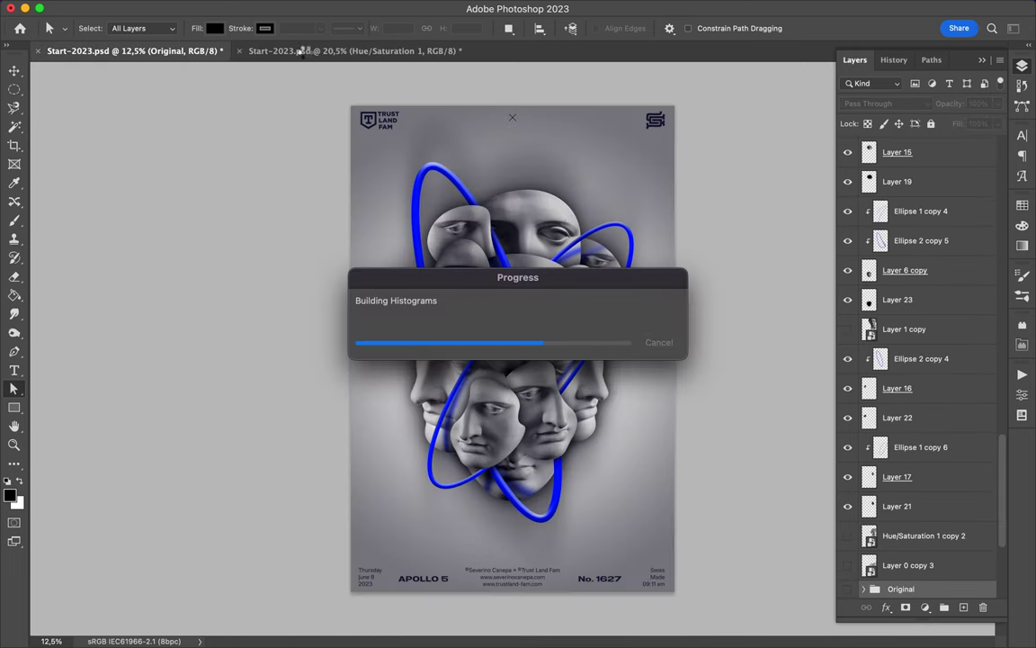
click(306, 51)
Step: Turn the face slice outline into a selection and copy it onto a new layer above the Levels
key(p)
key(ctrl+Return)
key(ctrl+j)
key(v)
drag(895, 236, 895, 233)
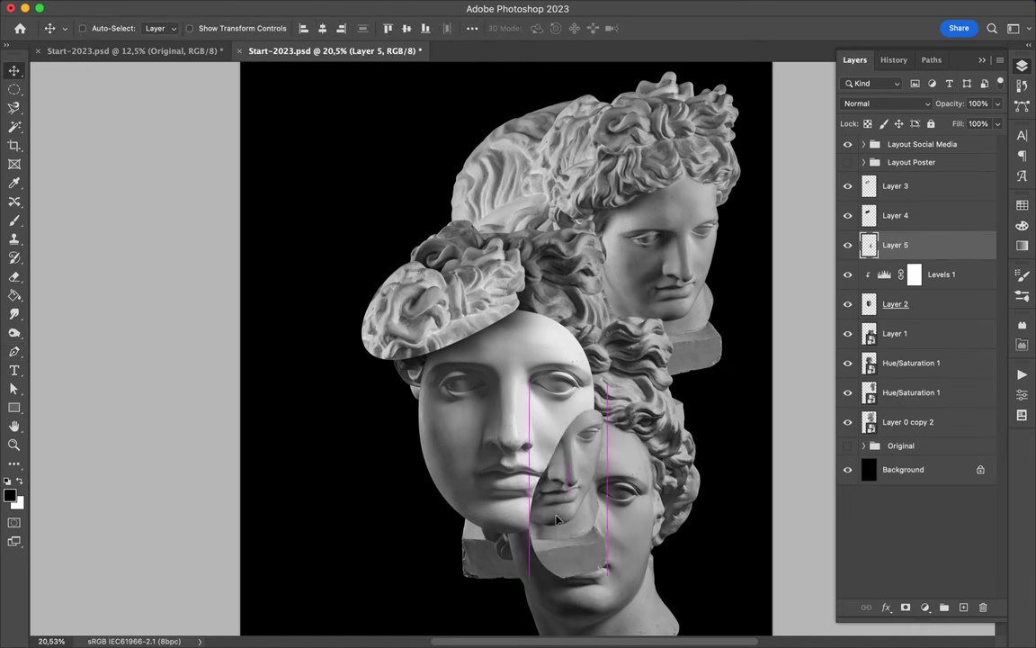
Step: Enlarge the face slice over the lower head with Free Transform
key(ctrl+0)
key(ctrl+t)
drag(562, 465, 540, 449)
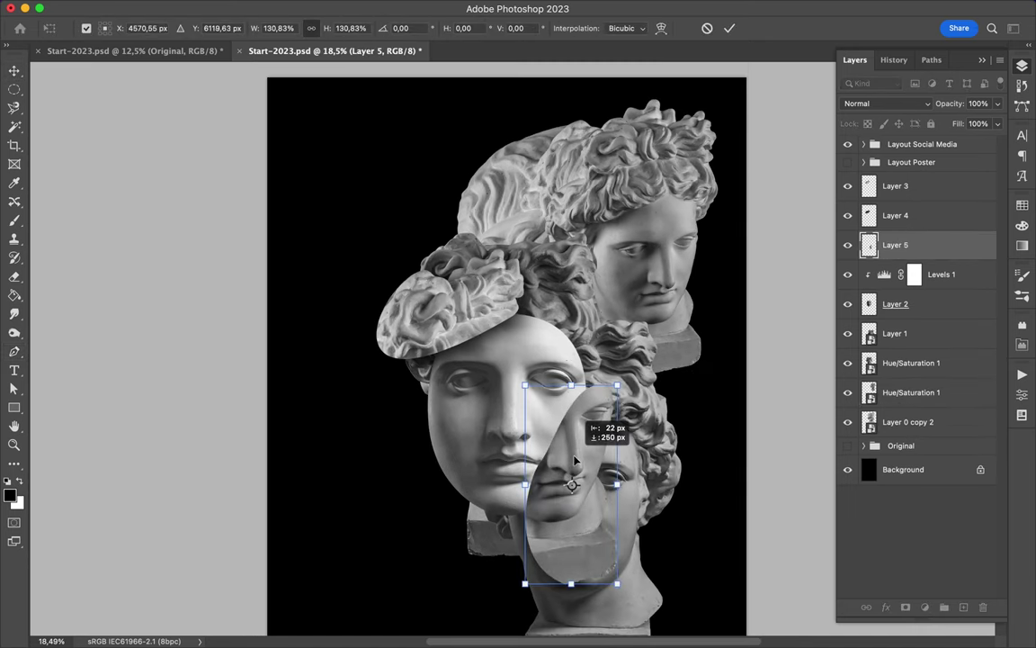
key(Return)
drag(515, 411, 566, 468)
Step: Fill the face slice's outline black on a new layer below it, offset as a shadow
click(965, 609)
key(g)
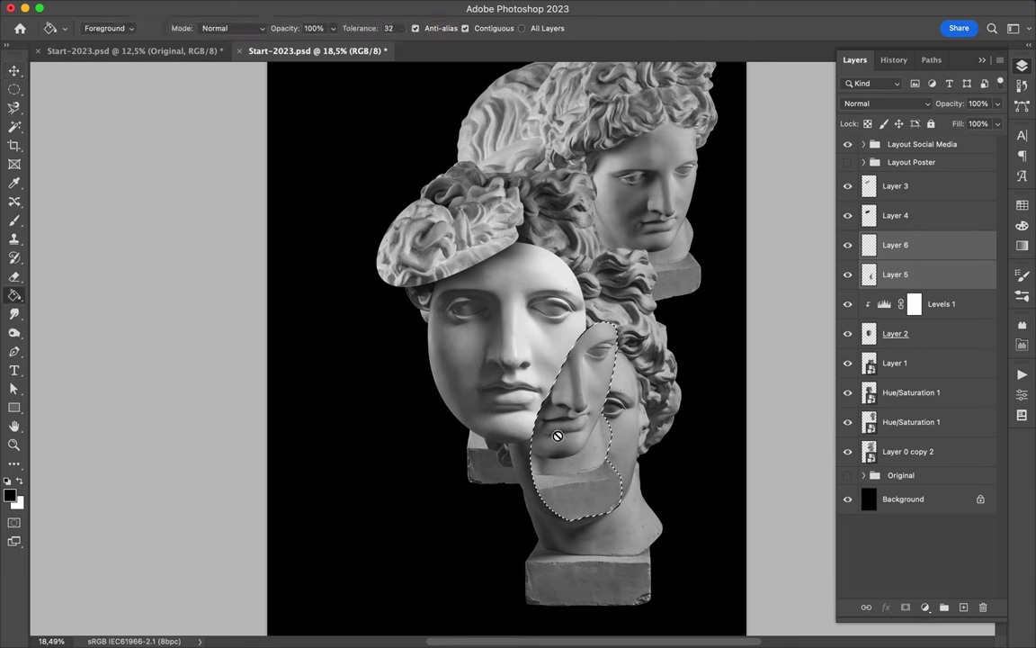
key(ctrl+[)
click(557, 387)
click(335, 7)
click(370, 14)
key(Return)
key(v)
drag(515, 376, 487, 370)
Step: Soften the shadow with Gaussian Blur and shift the curly front head left
key(m)
click(333, 8)
click(579, 246)
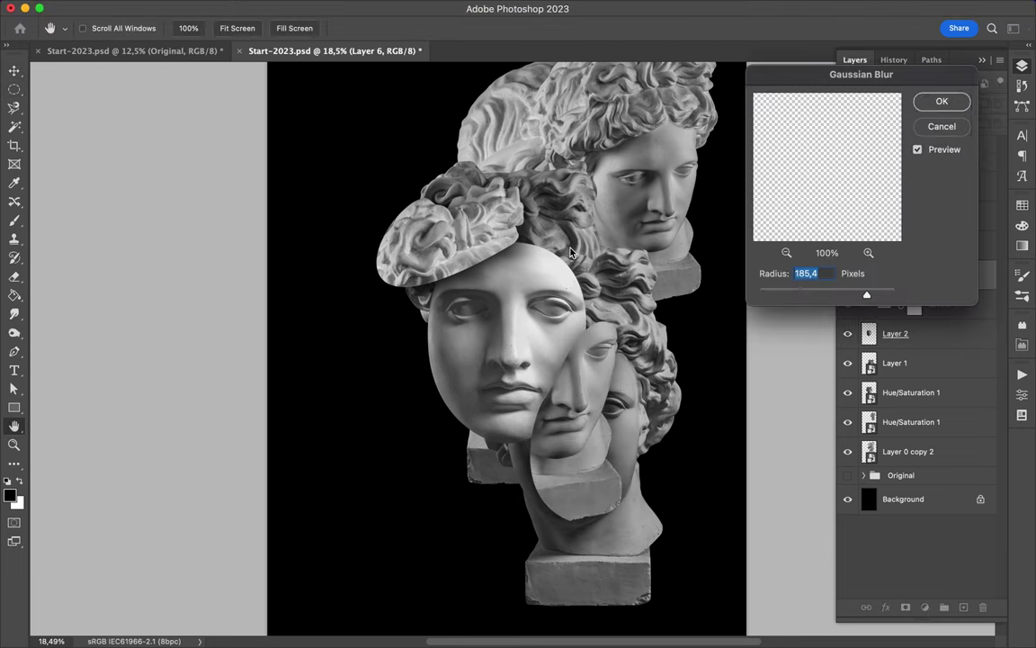
key(Return)
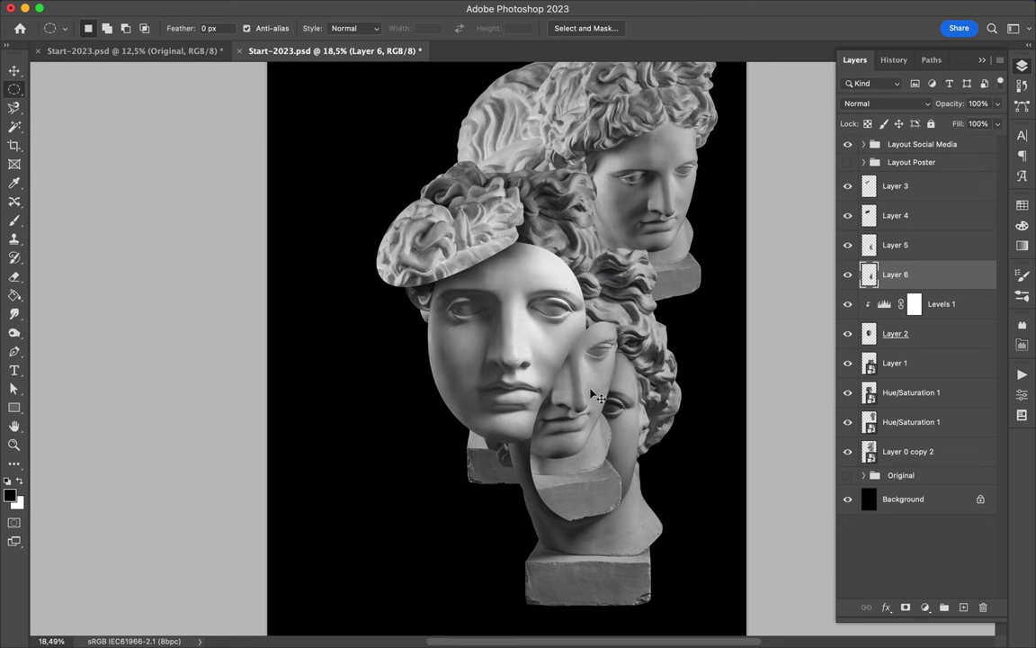
key(v)
drag(594, 396, 559, 395)
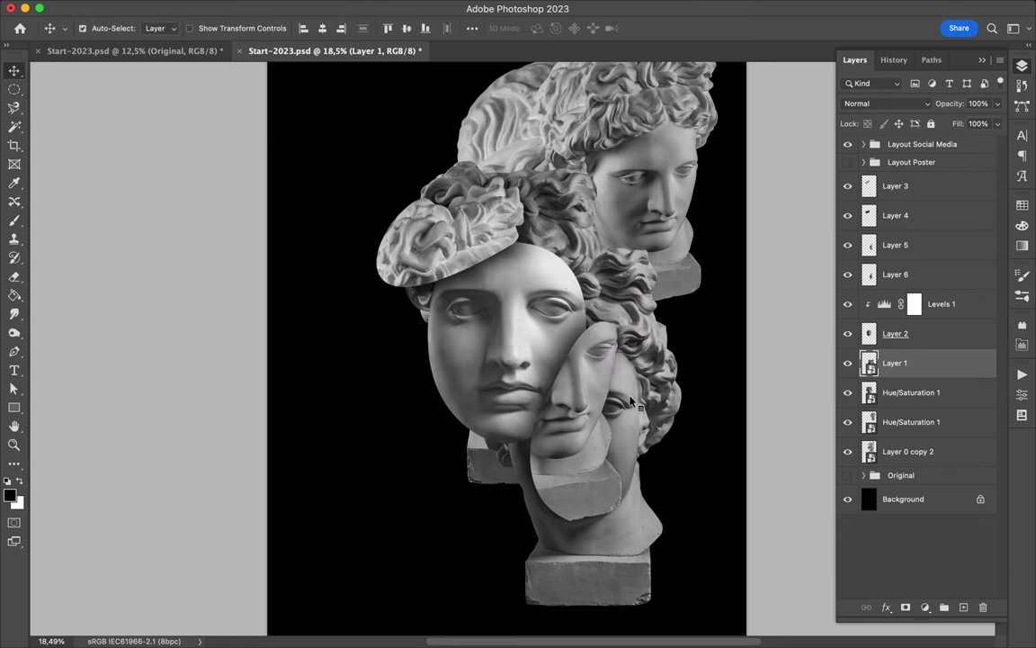
Step: Move the curly head up-left, then cut its jaw onto a new layer shifted right
drag(631, 402, 452, 326)
key(p)
click(335, 393)
drag(333, 369, 347, 373)
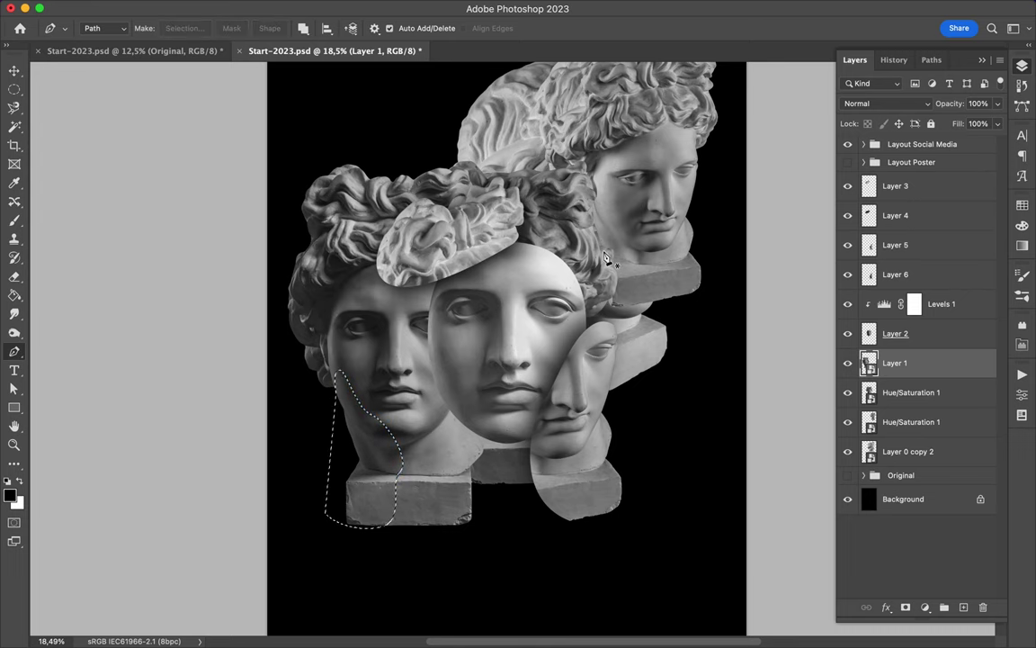
key(ctrl+j)
key(v)
drag(612, 420, 633, 420)
Step: Try merging a Levels copy into the jaw piece, undo it, and reapply the last blur
key(ctrl+bracketright)
drag(941, 362, 938, 303)
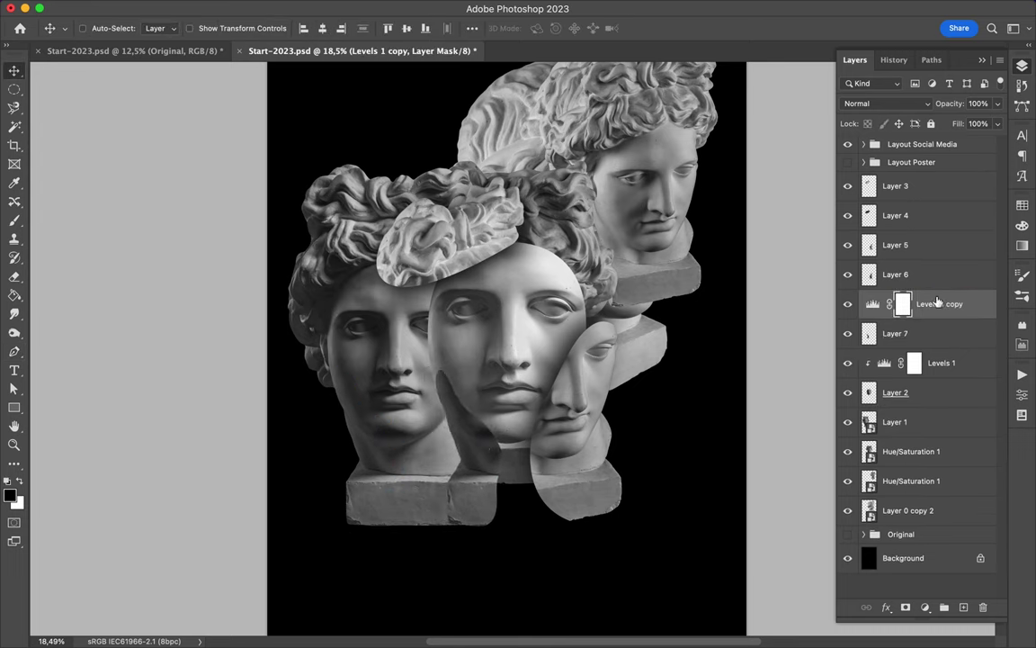
key(ctrl+e)
drag(412, 345, 404, 363)
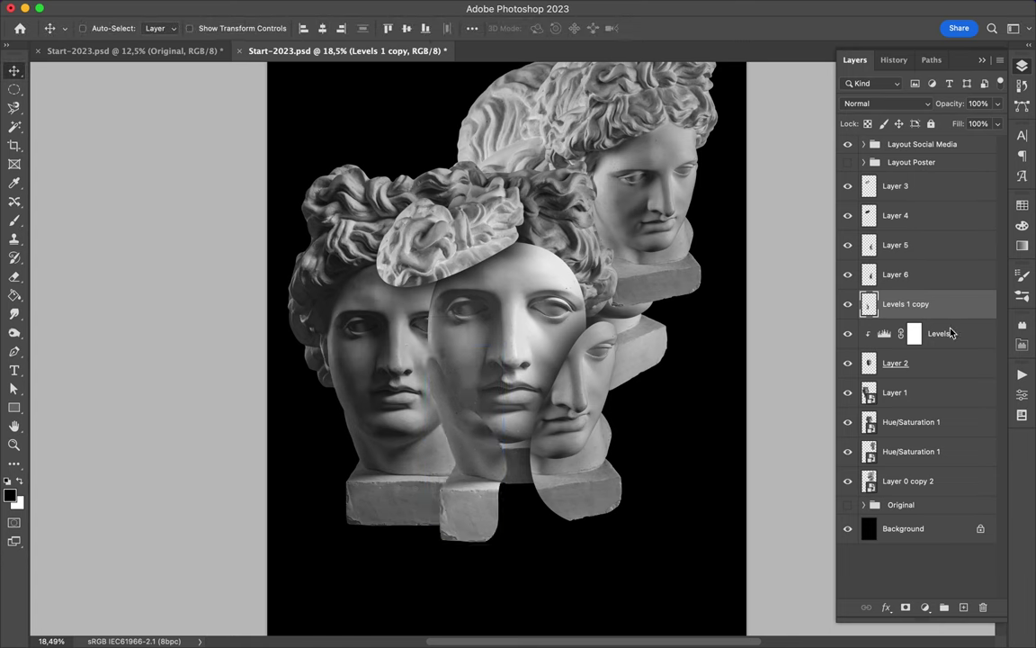
key(ctrl+z)
click(176, 7)
key(Escape)
key(ctrl+f)
drag(422, 404, 429, 402)
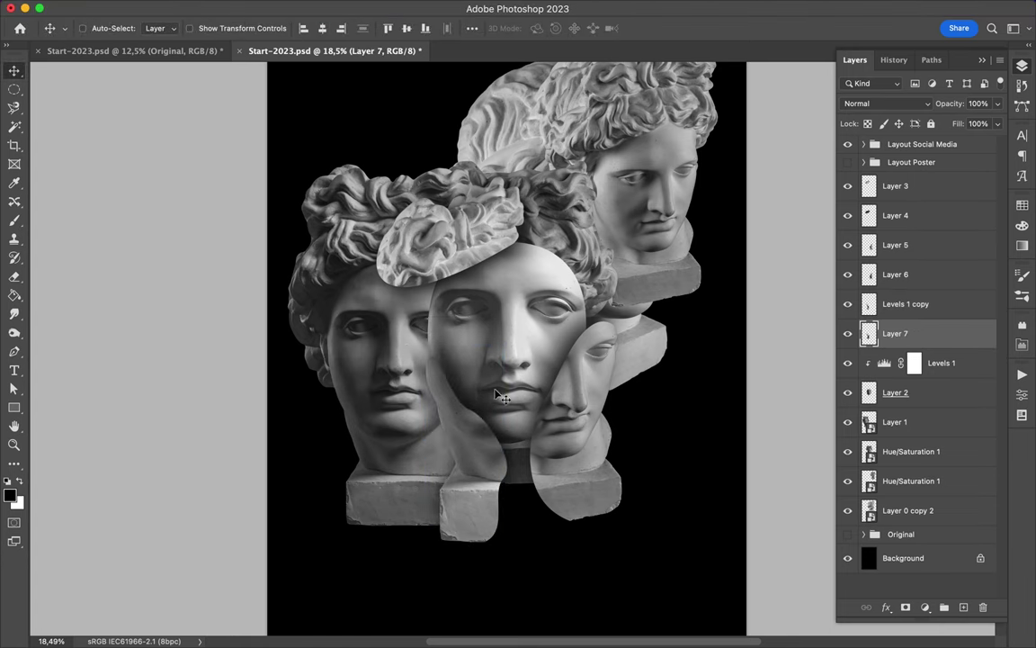
Step: Move the profile head to the lower right and cut its face onto a new layer, moved left
drag(499, 395, 652, 545)
key(p)
click(693, 333)
drag(600, 410, 599, 466)
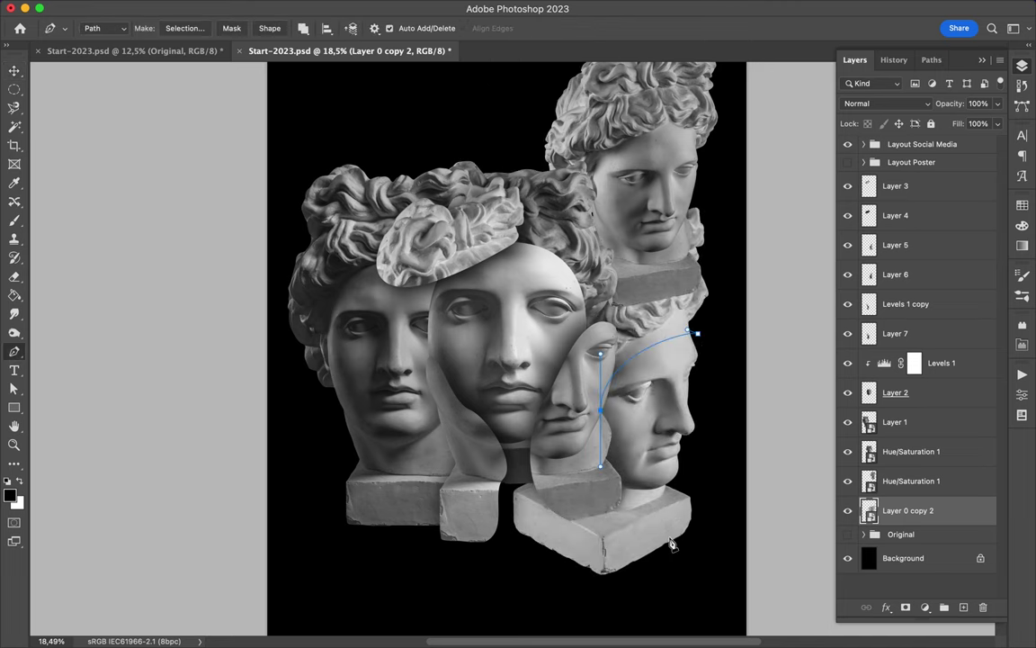
key(ctrl+j)
key(v)
drag(647, 413, 396, 414)
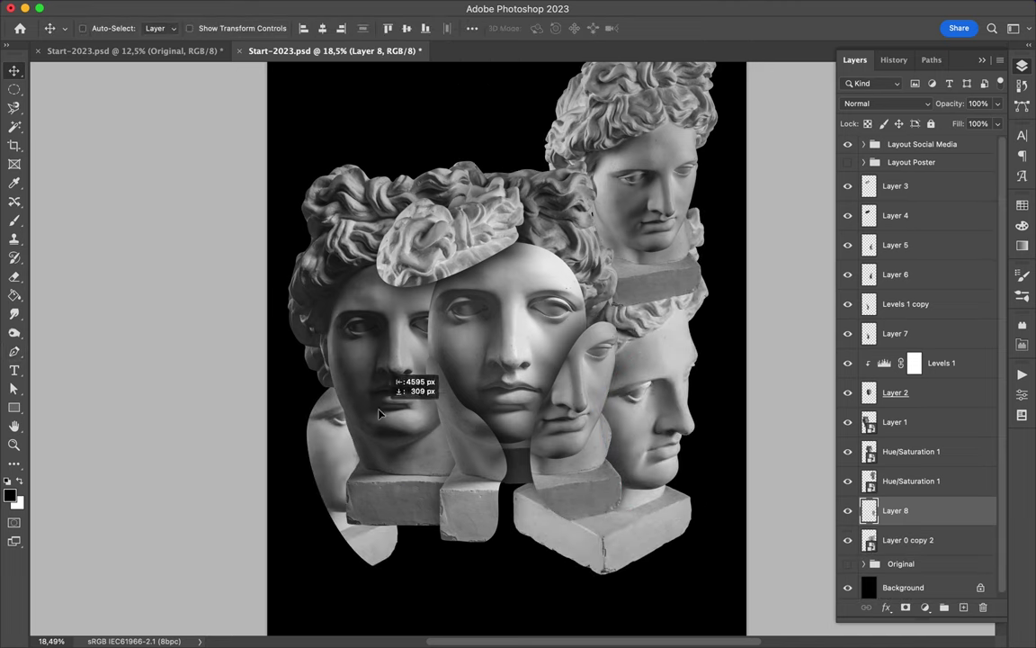
key(ctrl+bracketright)
key(ctrl+bracketright)
key(ctrl+bracketright)
Step: Flip the Layer 8 face piece horizontally and nudge it into place
click(141, 9)
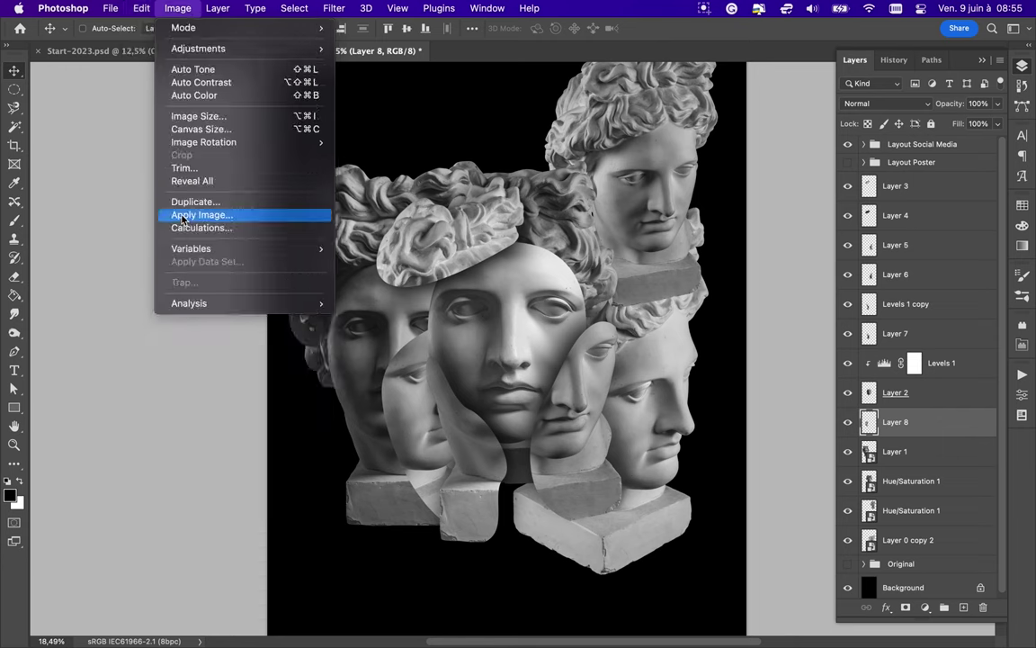
click(373, 590)
mouse_move(409, 401)
mouse_down()
mouse_move(393, 401)
mouse_move(554, 365)
mouse_up()
Step: Duplicate the head layer and place Layer 0 copy 3 above Layer 1
click(142, 8)
click(393, 608)
drag(905, 547, 899, 437)
mouse_move(373, 401)
mouse_down()
mouse_move(423, 414)
mouse_move(380, 447)
mouse_up()
Step: Pen-cut a face piece from the duplicated head onto Layer 9 and shift it down
key(p)
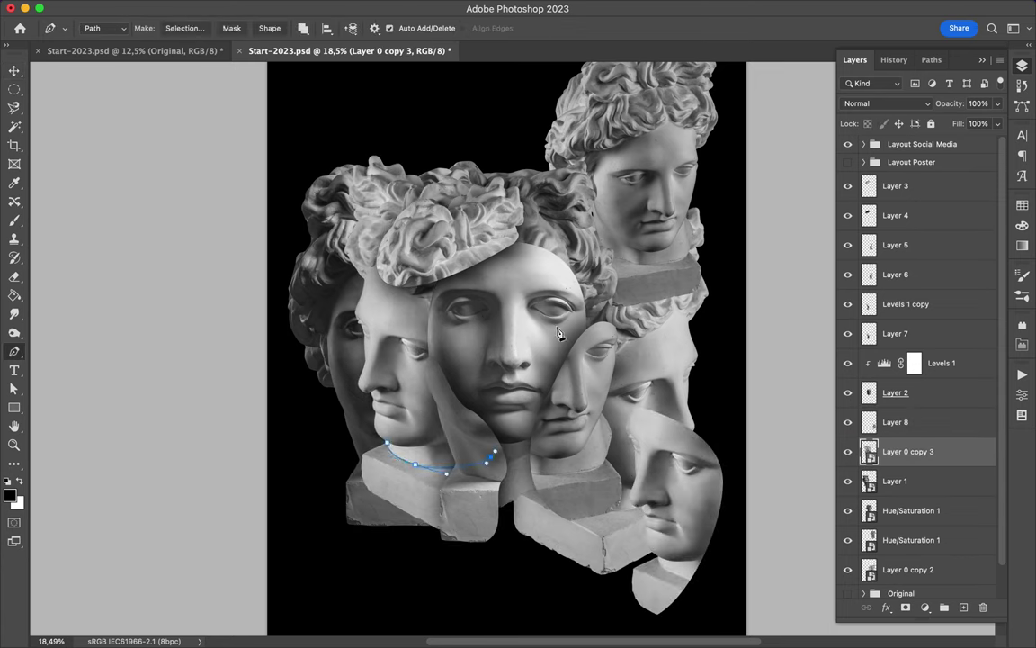
right_click(388, 450)
click(422, 508)
key(Return)
key(ctrl+j)
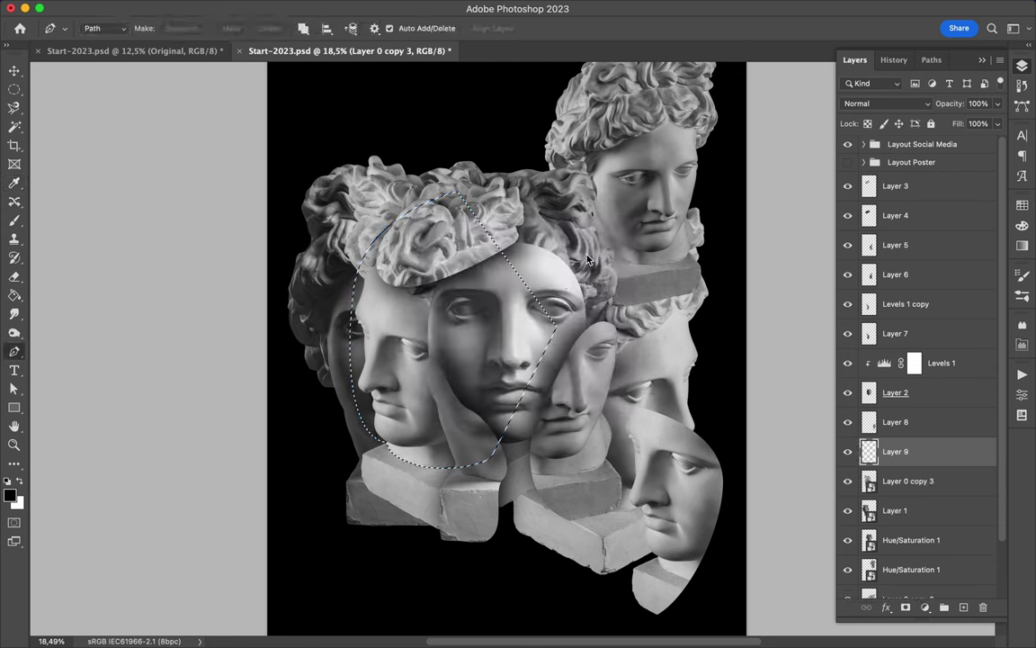
key(v)
mouse_move(381, 351)
mouse_down()
mouse_move(541, 553)
mouse_move(375, 395)
mouse_up()
Step: Fill a new layer with black and soften it with the last blur
click(918, 422)
click(424, 292)
key(v)
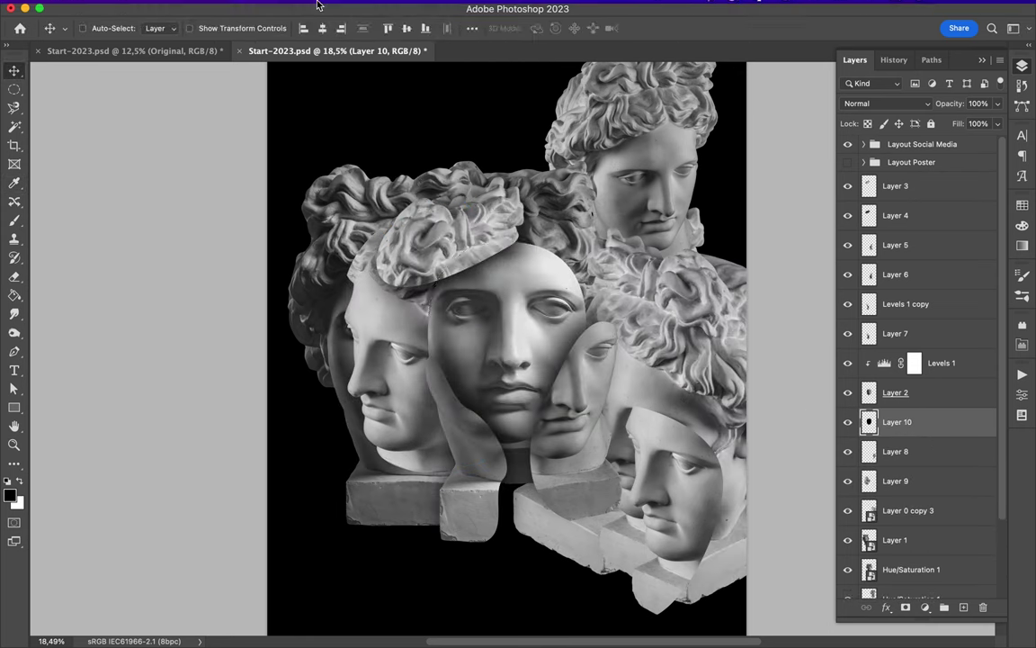
key(ctrl+f)
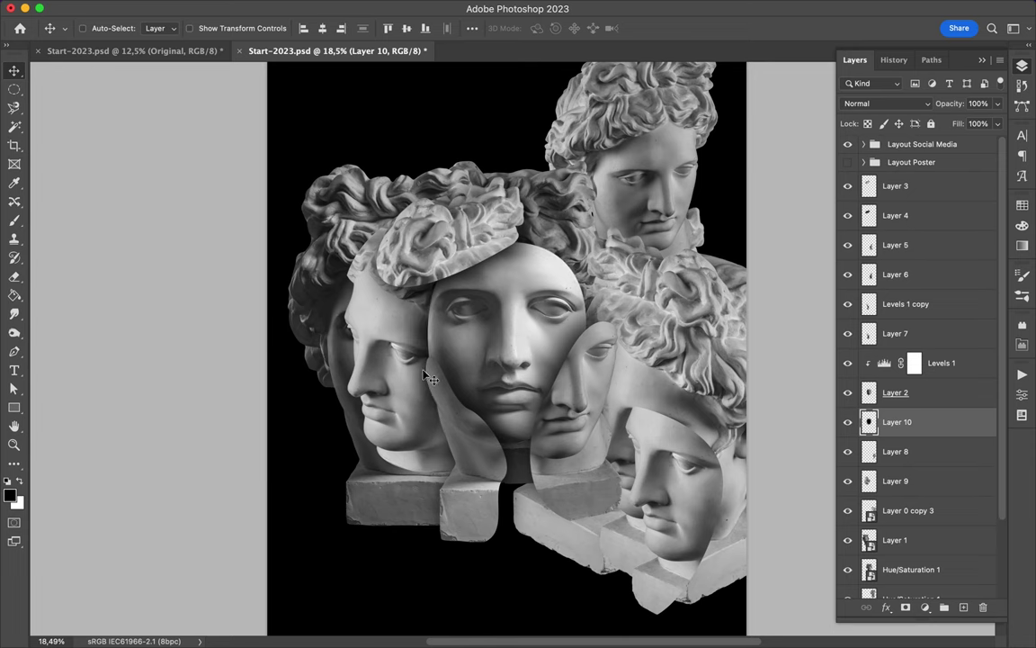
Step: Nudge the left head up-right and raise the right head about 90 px
drag(454, 346, 474, 337)
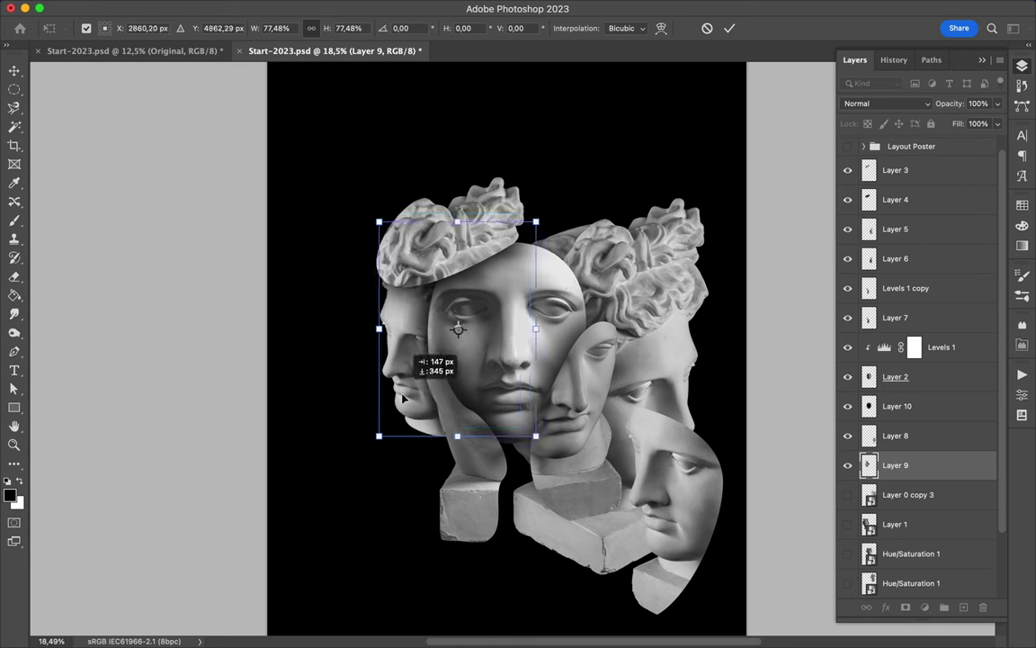
scroll(917, 405, down, 3)
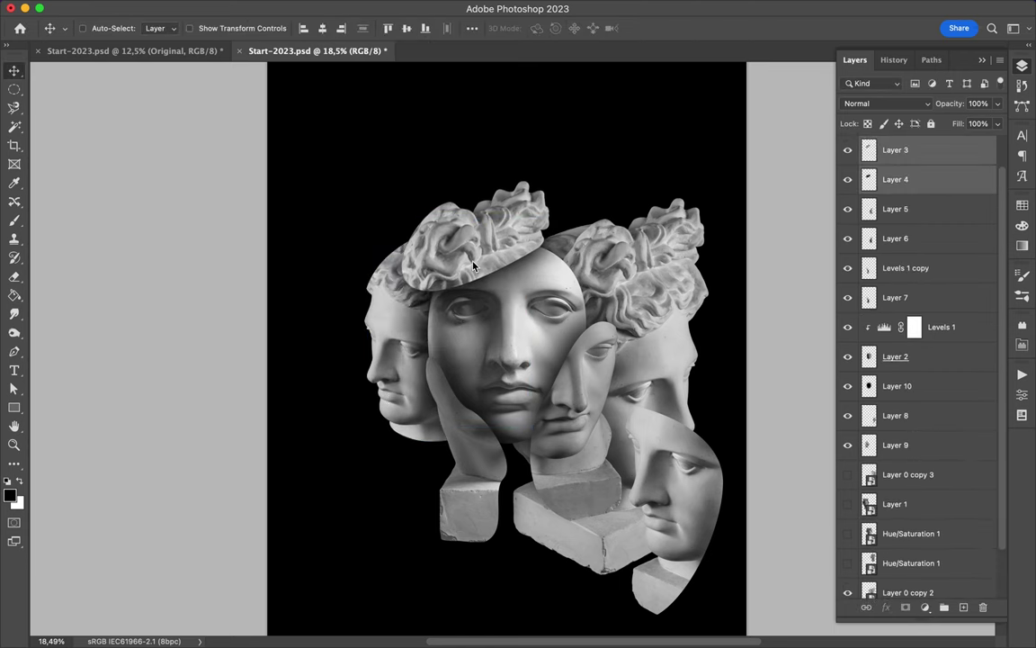
mouse_move(654, 319)
mouse_down()
mouse_move(663, 235)
mouse_move(674, 235)
mouse_up()
Step: Cut a hair piece onto its own layer, place it, and move the right head beside the faces
key(p)
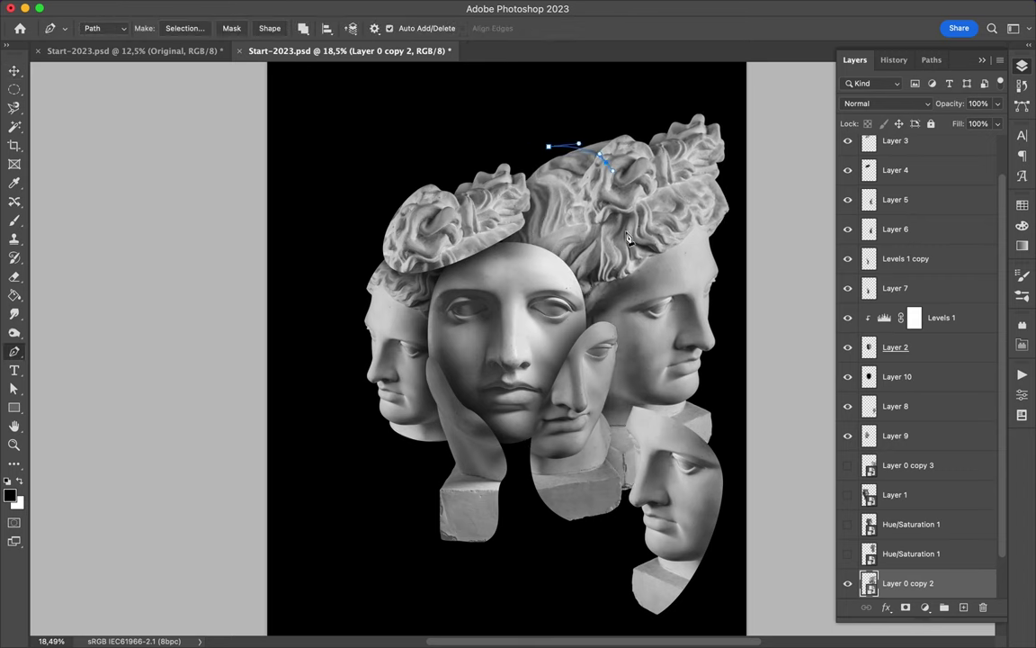
key(ctrl+j)
key(v)
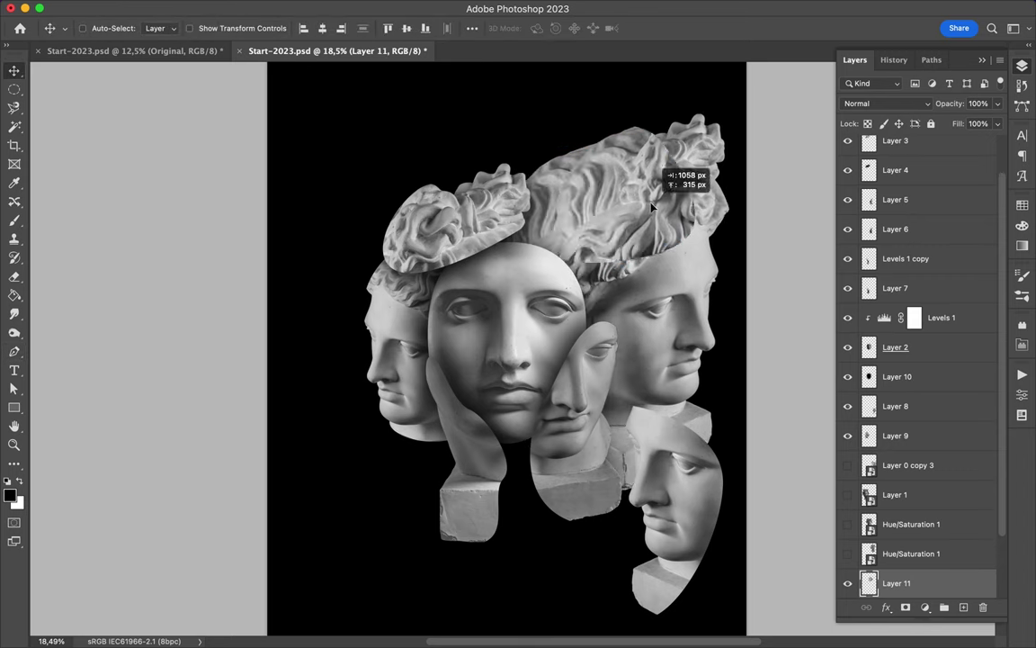
mouse_move(563, 246)
mouse_down()
mouse_move(591, 263)
mouse_move(587, 244)
mouse_up()
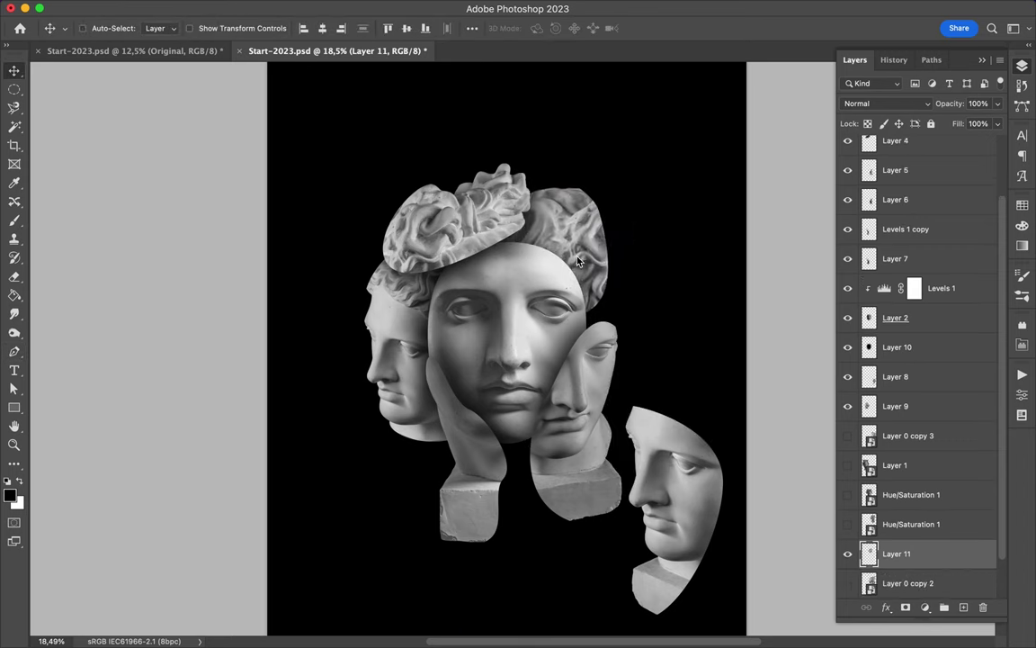
ctrl+click(561, 261)
mouse_move(670, 435)
mouse_down()
mouse_move(362, 322)
mouse_move(355, 307)
mouse_up()
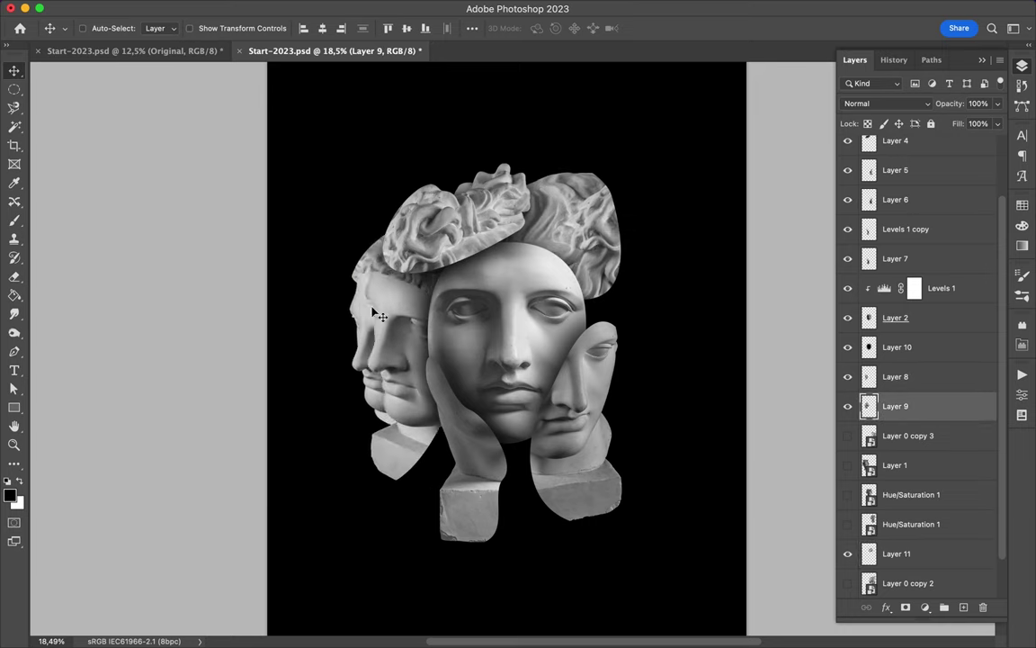
Step: Add a new empty shadow layer and apply a Gaussian Blur to it
click(964, 607)
click(335, 9)
click(558, 239)
key(Return)
Step: Paint a purple gradient inside the central face's oval selection on new Layer 13
key(v)
click(548, 338)
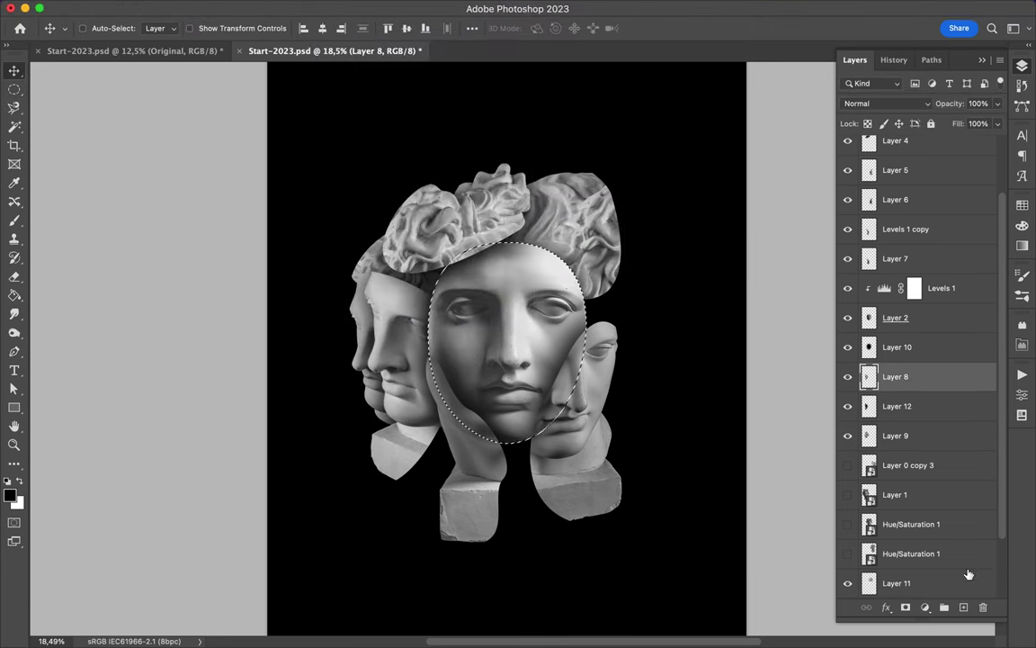
key(ctrl+j)
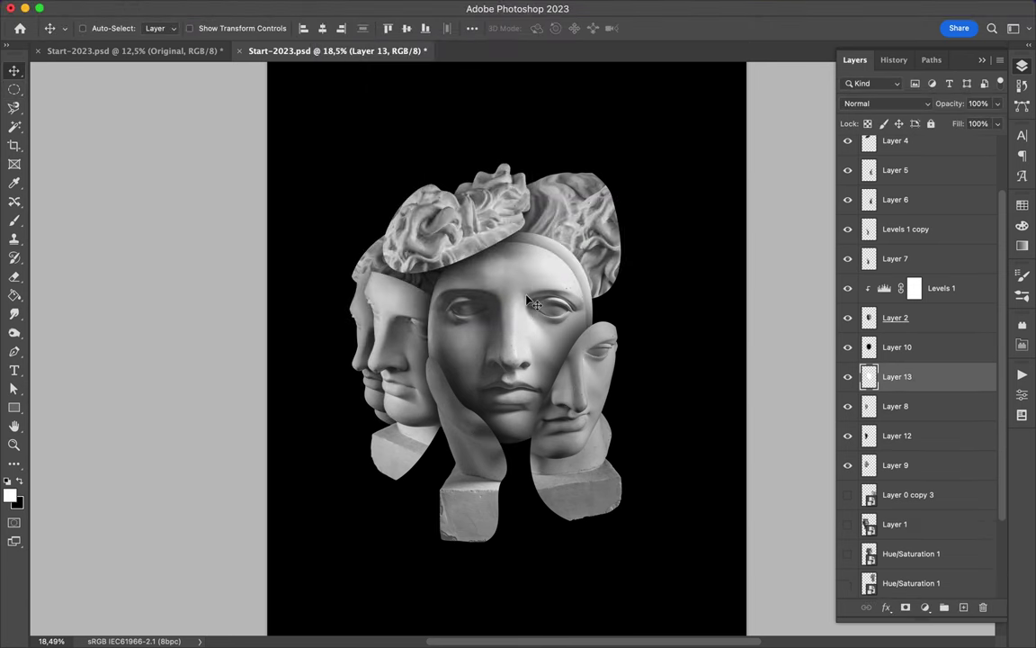
key(ctrl+shift+d)
key(g)
key(shift+g)
click(139, 28)
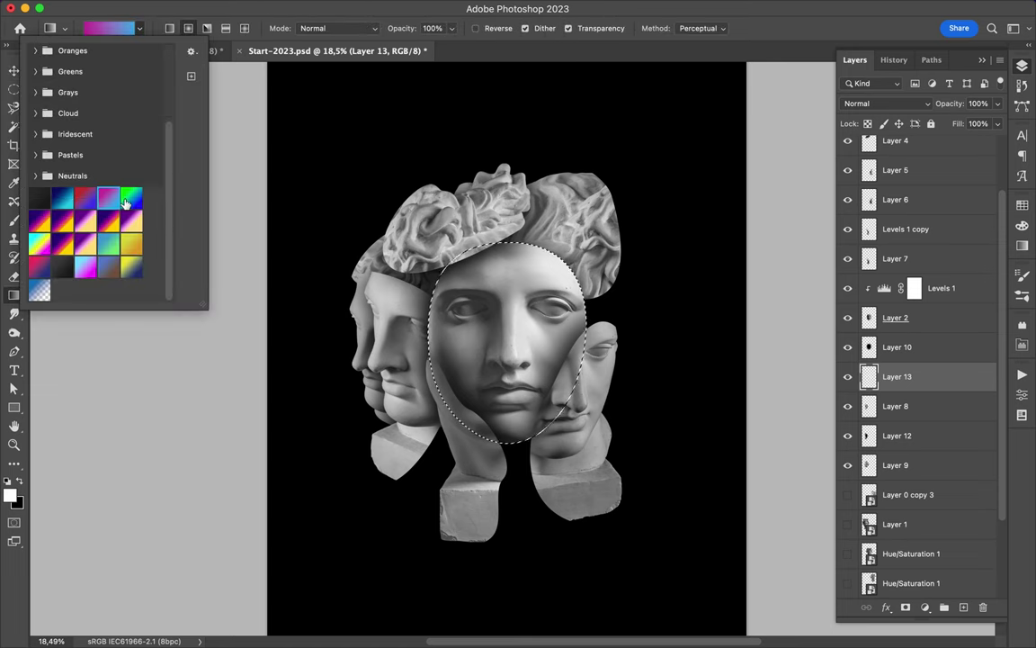
drag(430, 272, 543, 389)
key(ctrl+d)
Step: Reveal the head on Layer 0 copy 3
key(v)
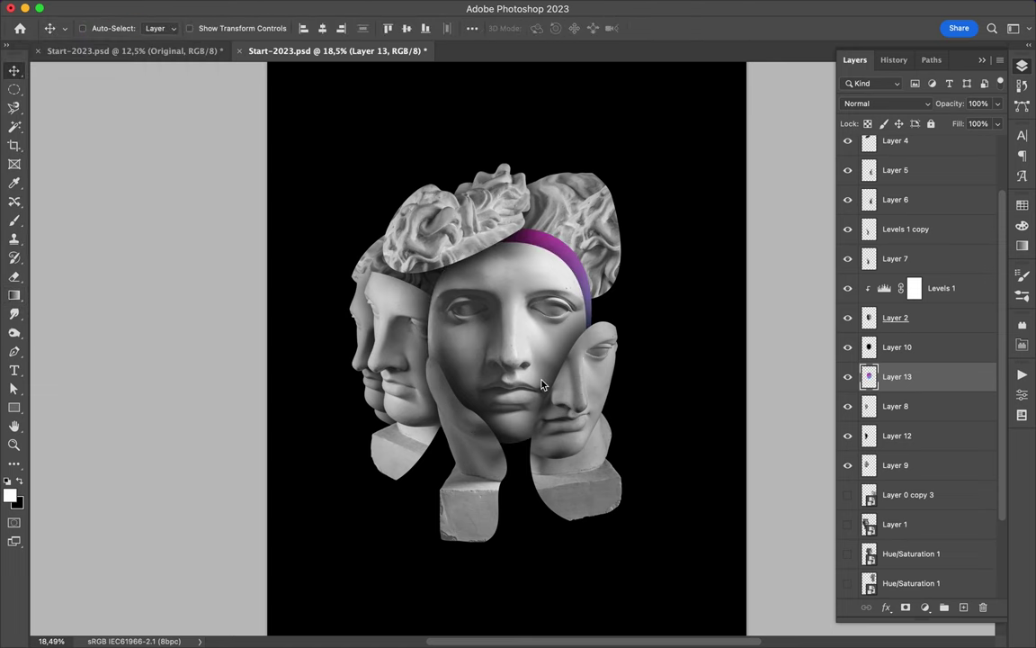
scroll(917, 360, down, 4)
click(848, 387)
Step: Cut the left face onto Layer 14, raise it above Levels 1, and shift it right
ctrl+click(674, 451)
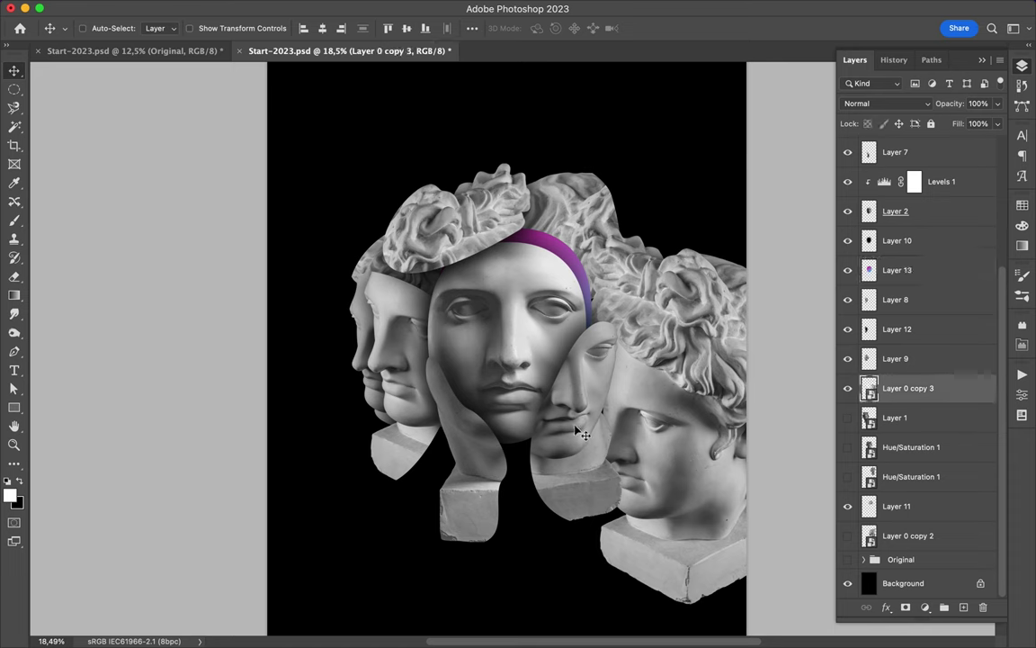
click(847, 388)
ctrl+click(361, 297)
key(ctrl+e)
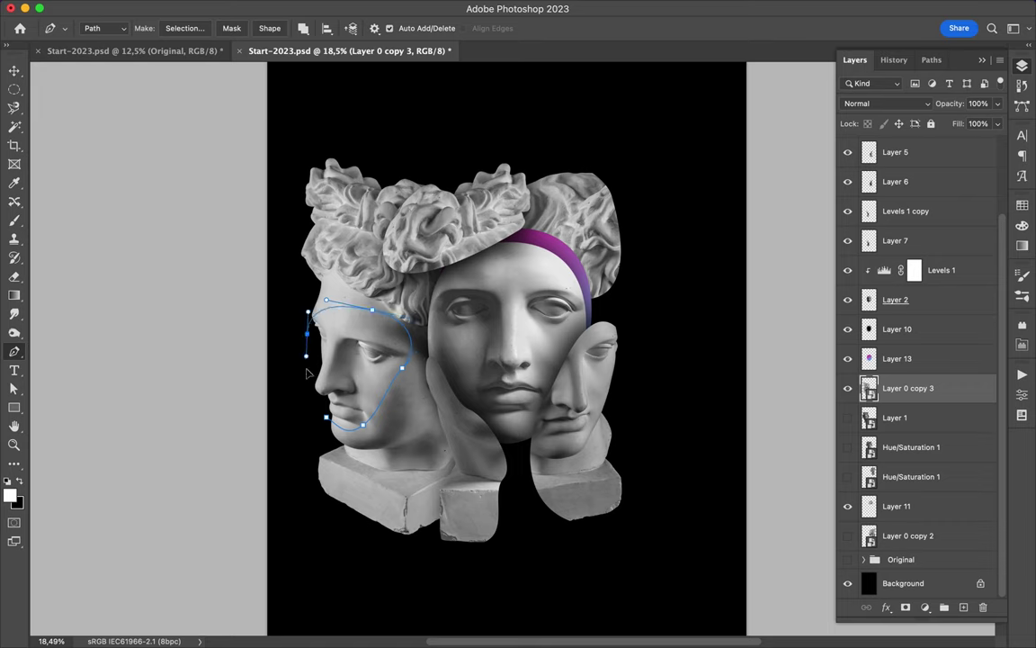
right_click(337, 423)
click(596, 259)
key(ctrl+j)
key(v)
drag(897, 388, 897, 257)
mouse_move(363, 366)
mouse_down()
mouse_move(447, 311)
mouse_move(441, 252)
mouse_up()
Step: Hide the left head and rearrange the pieces, moving Layers 3 and 4 below Layer 10
click(909, 417)
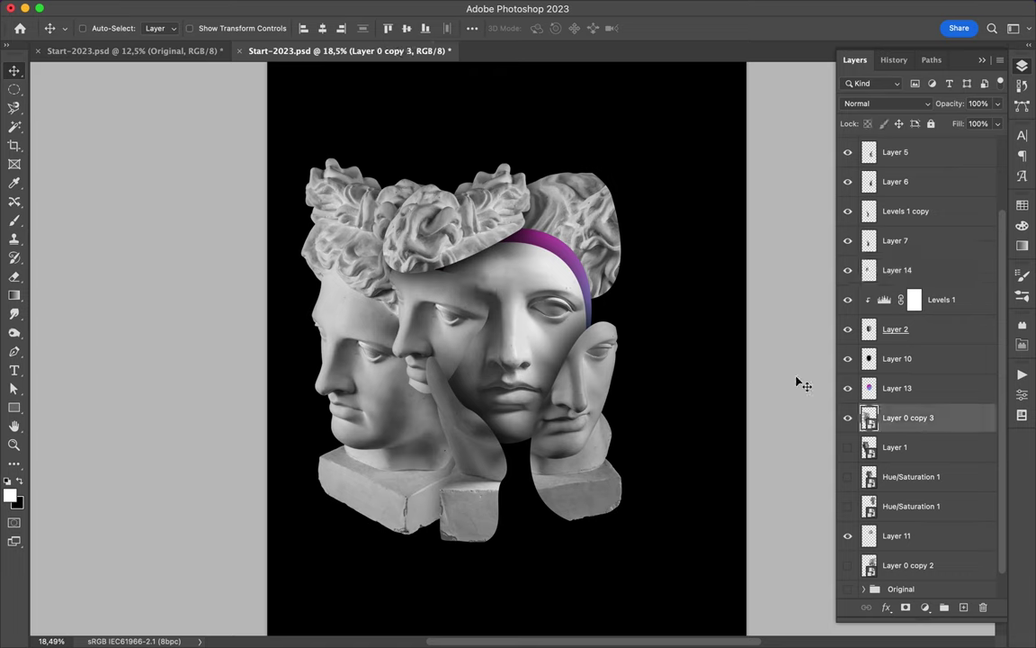
click(848, 417)
click(905, 211)
shift+click(895, 241)
drag(454, 435, 478, 447)
key(ctrl+j)
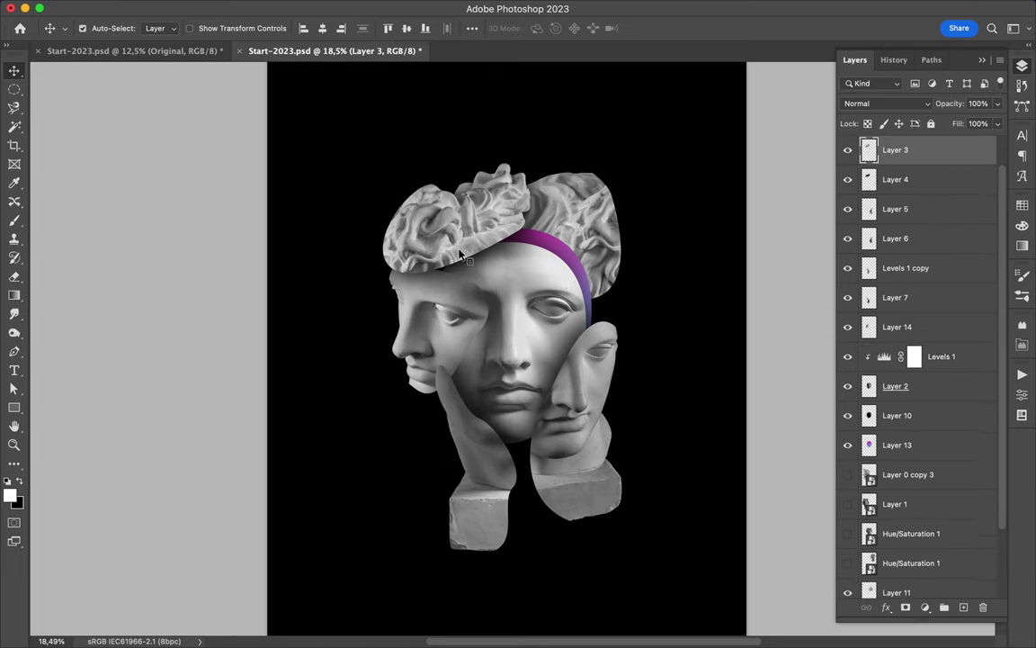
drag(896, 185, 897, 401)
drag(410, 225, 469, 239)
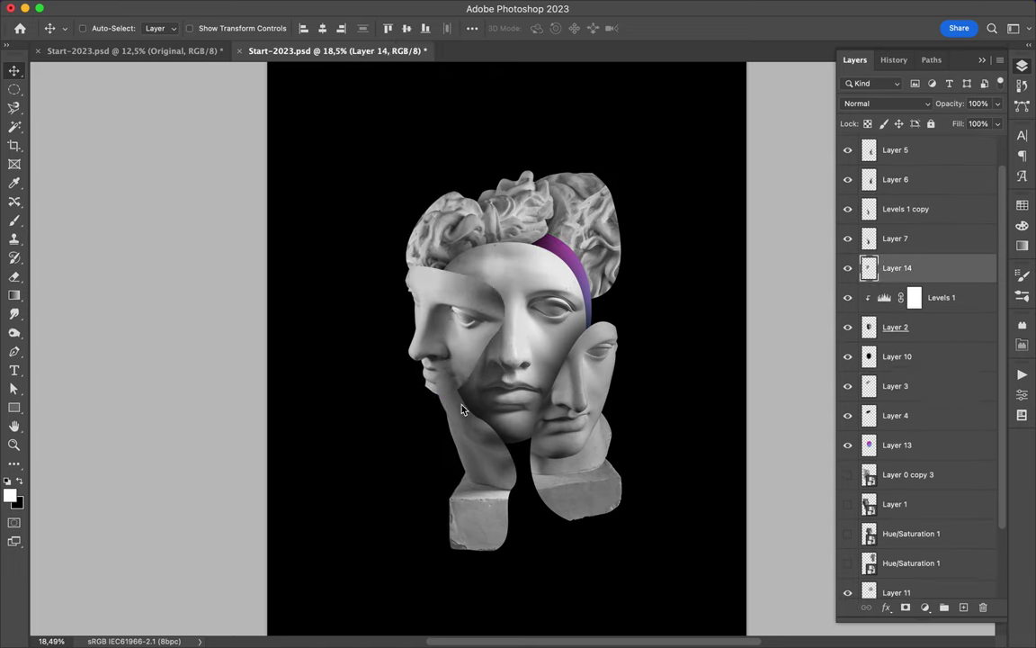
drag(415, 363, 480, 422)
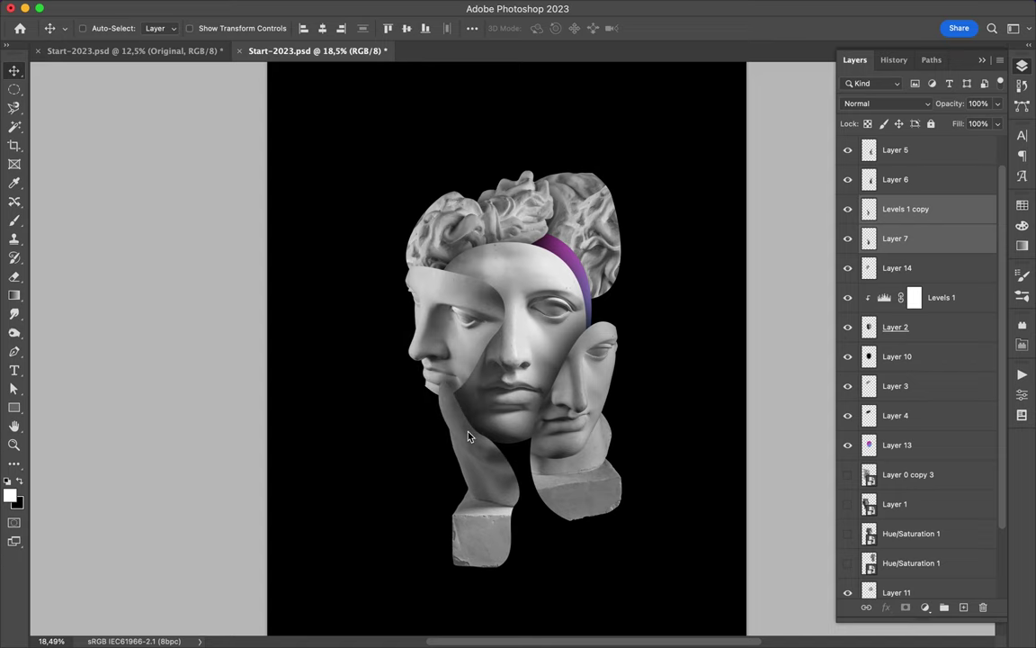
key(ctrl+comma)
drag(416, 363, 440, 380)
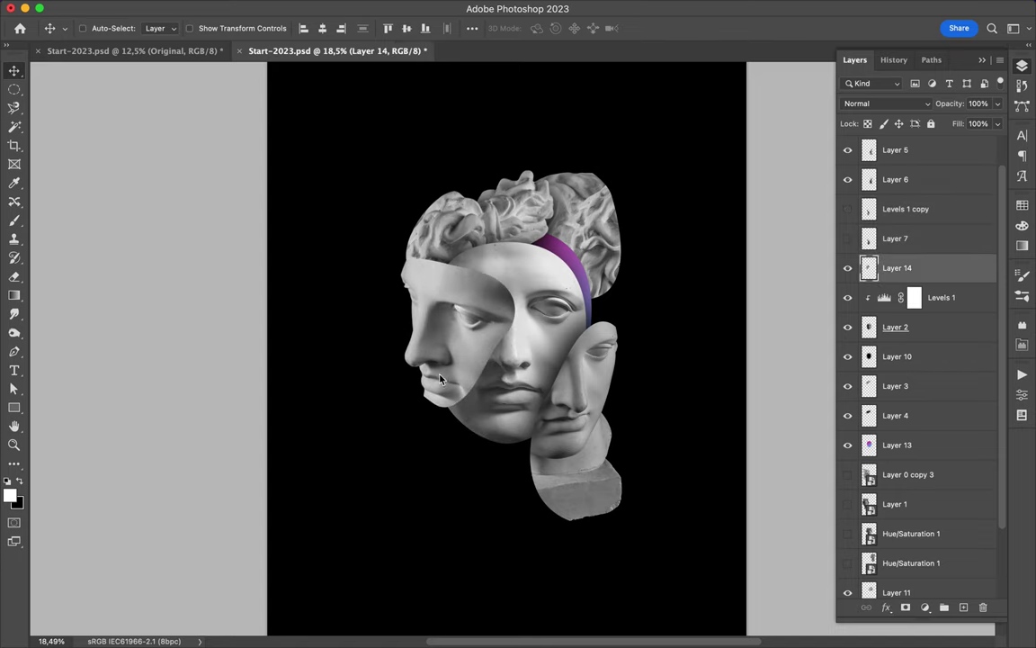
Step: Add a black-filled Layer 15 and soften it with Gaussian Blur as a shadow
key(ctrl+shift+alt+n)
click(13, 294)
click(81, 307)
key(m)
key(x)
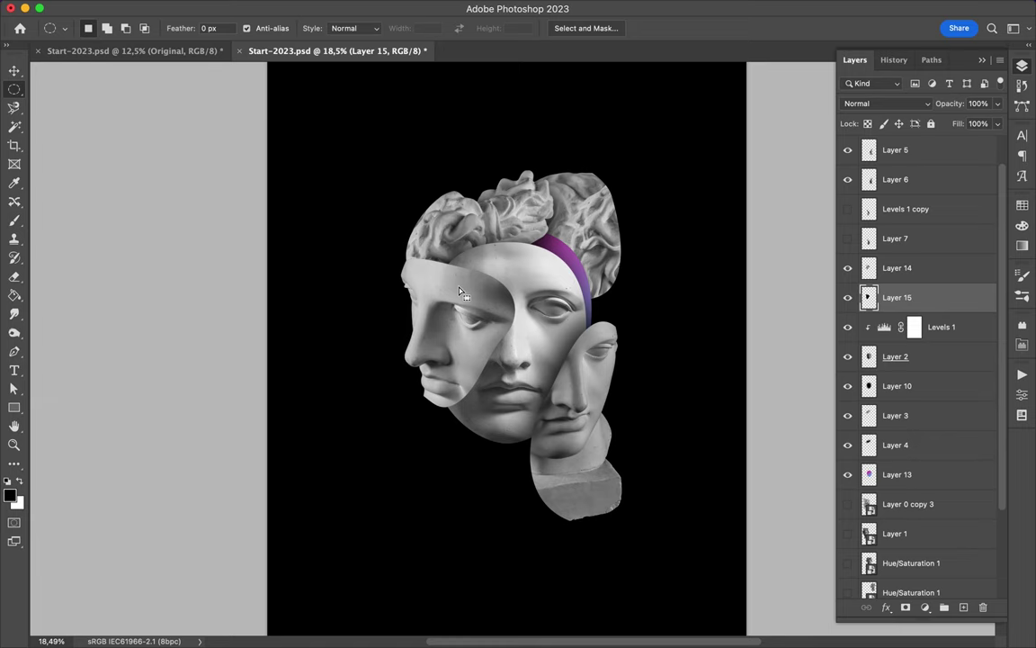
click(331, 8)
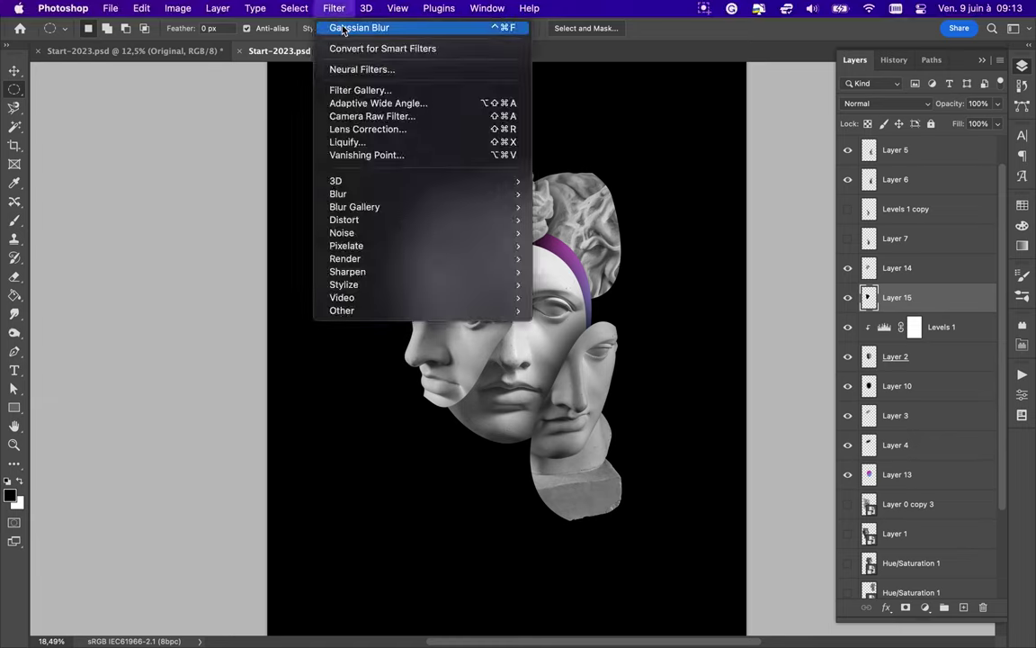
click(341, 29)
key(v)
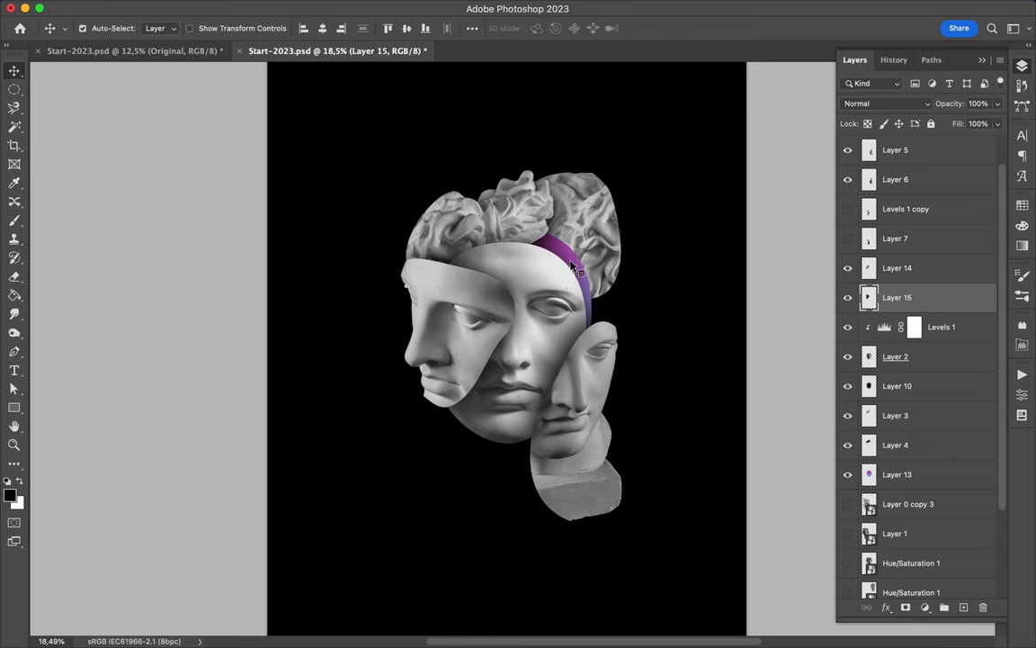
Step: Delete the hair layers Layer 3 and Layer 4, then move the purple arc down-right
click(585, 216)
key(Delete)
click(468, 207)
key(Delete)
shift+click(450, 279)
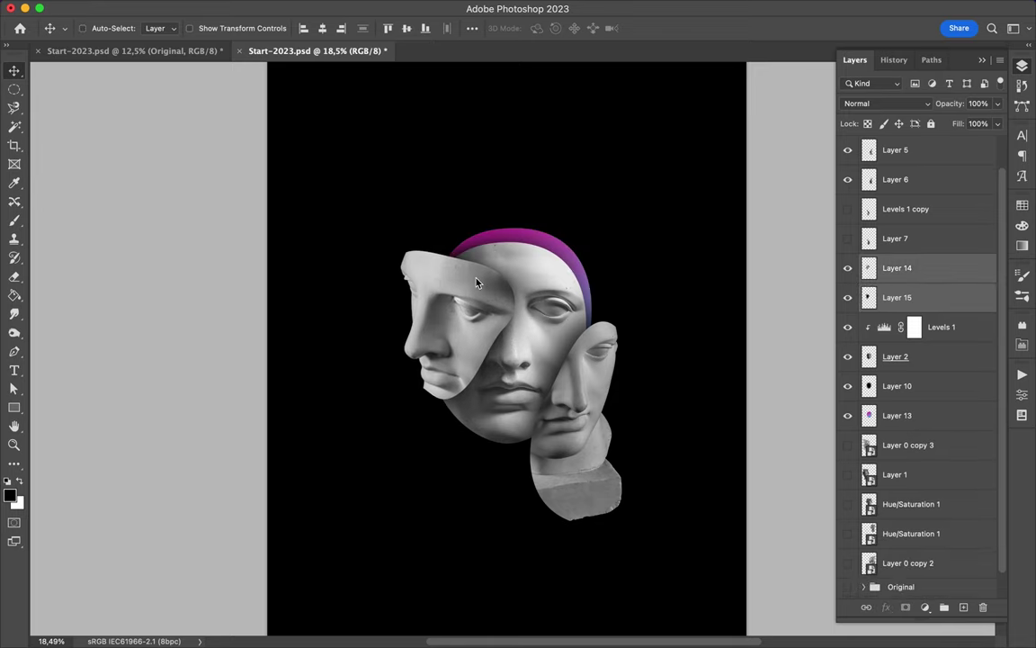
drag(554, 238, 562, 260)
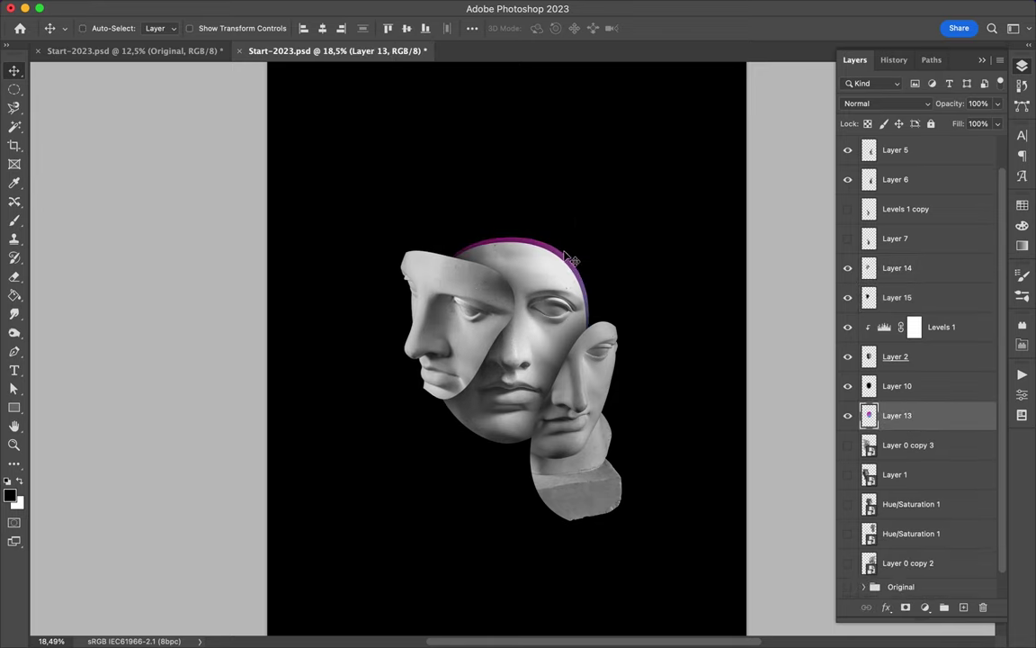
Step: Draw Rectangle 1 as an unfilled white 45 px frame, extending its top and right edges
key(u)
drag(467, 227, 550, 326)
drag(580, 370, 583, 372)
key(a)
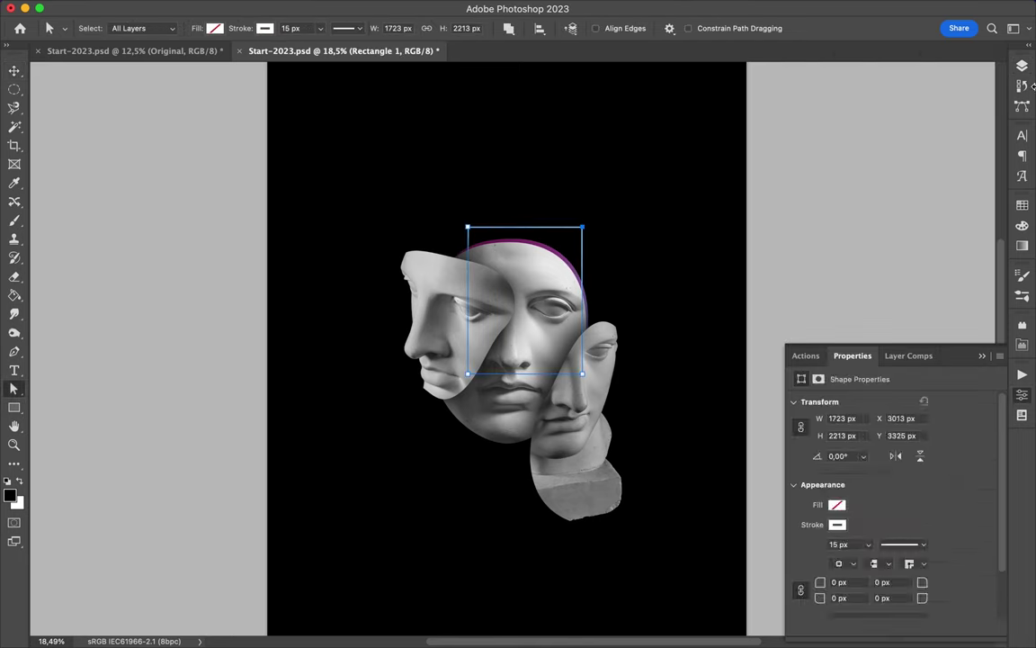
scroll(911, 333, up, 1)
key(Escape)
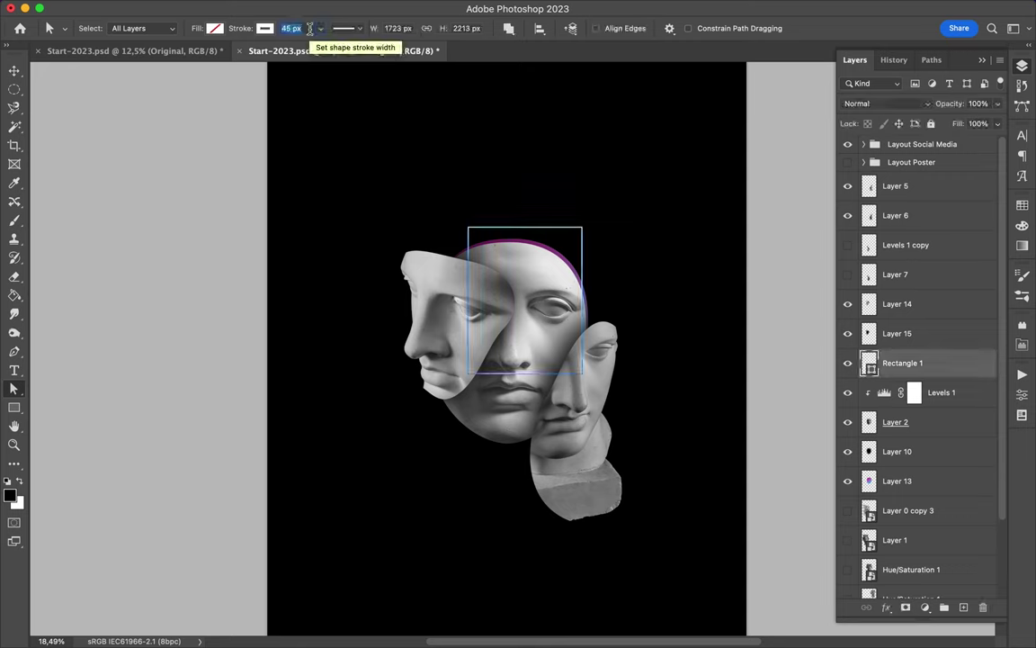
drag(584, 292, 597, 292)
drag(553, 230, 551, 214)
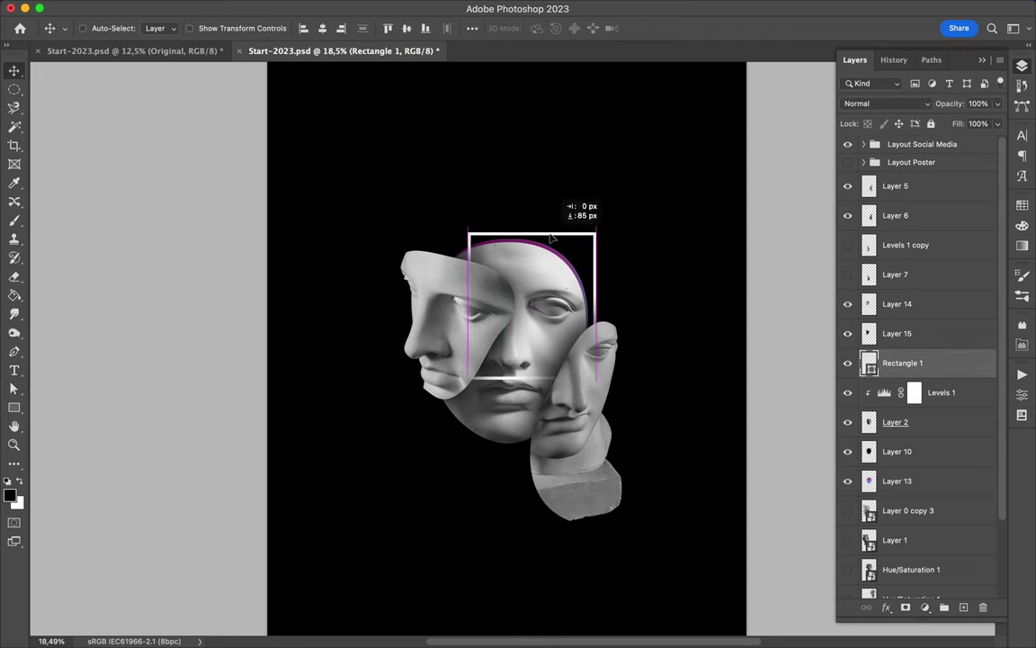
drag(596, 268, 606, 268)
click(477, 260)
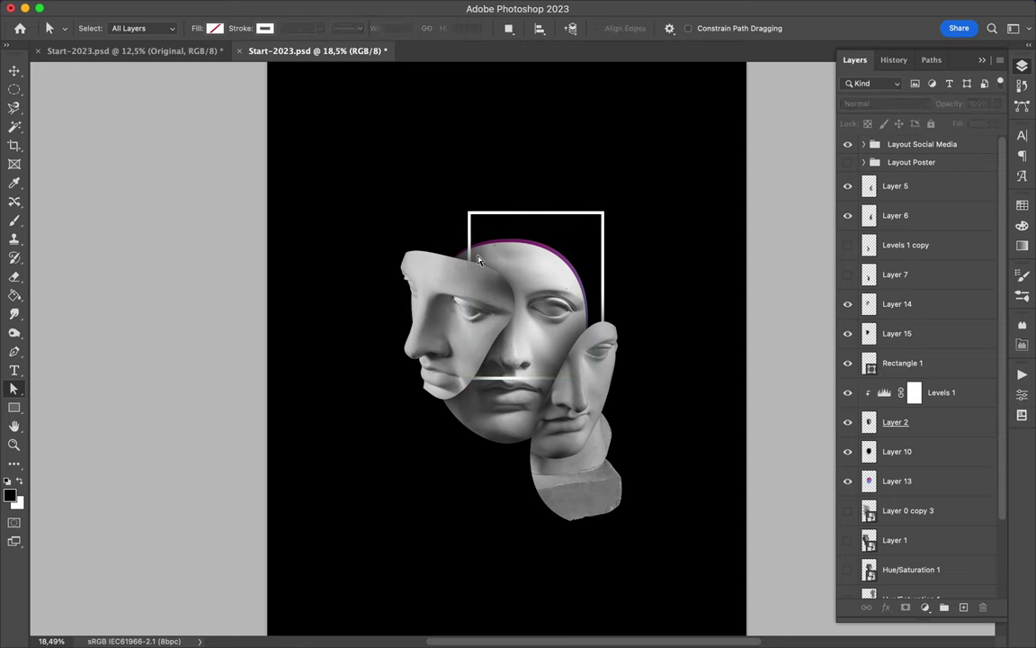
scroll(873, 334, down, 3)
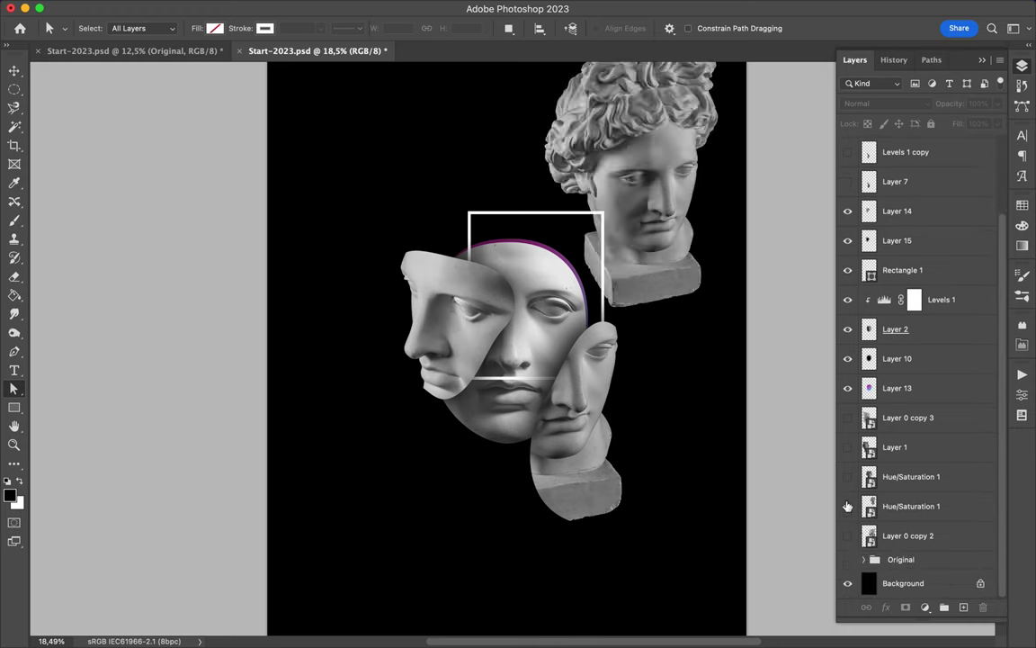
Step: Move the Apollo head up-left and cut its nose onto new Layer 16
key(v)
drag(670, 412, 625, 250)
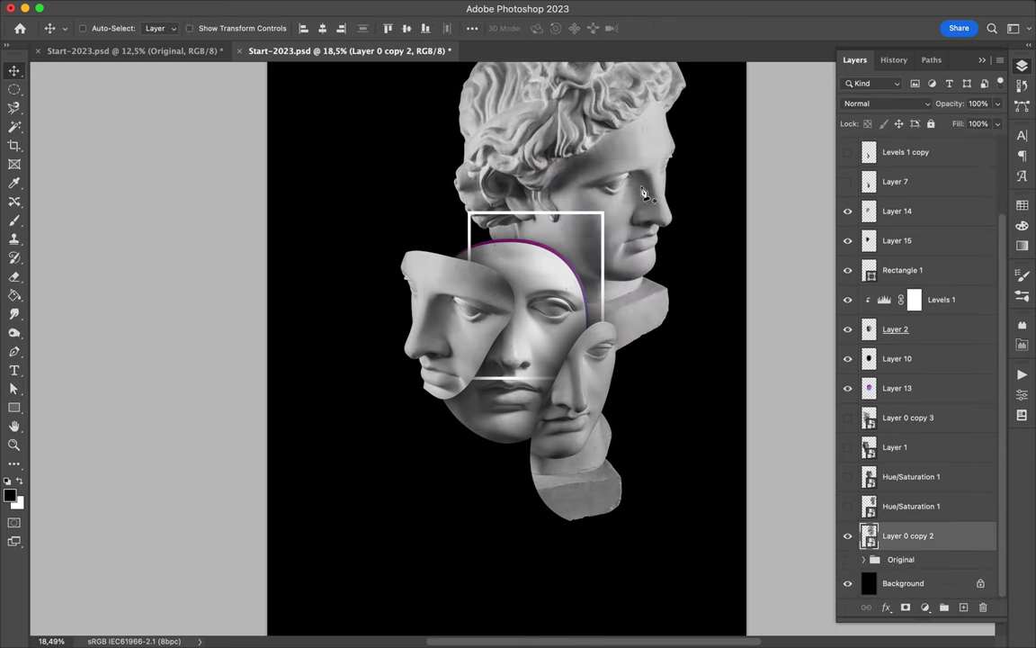
key(p)
drag(668, 185, 673, 199)
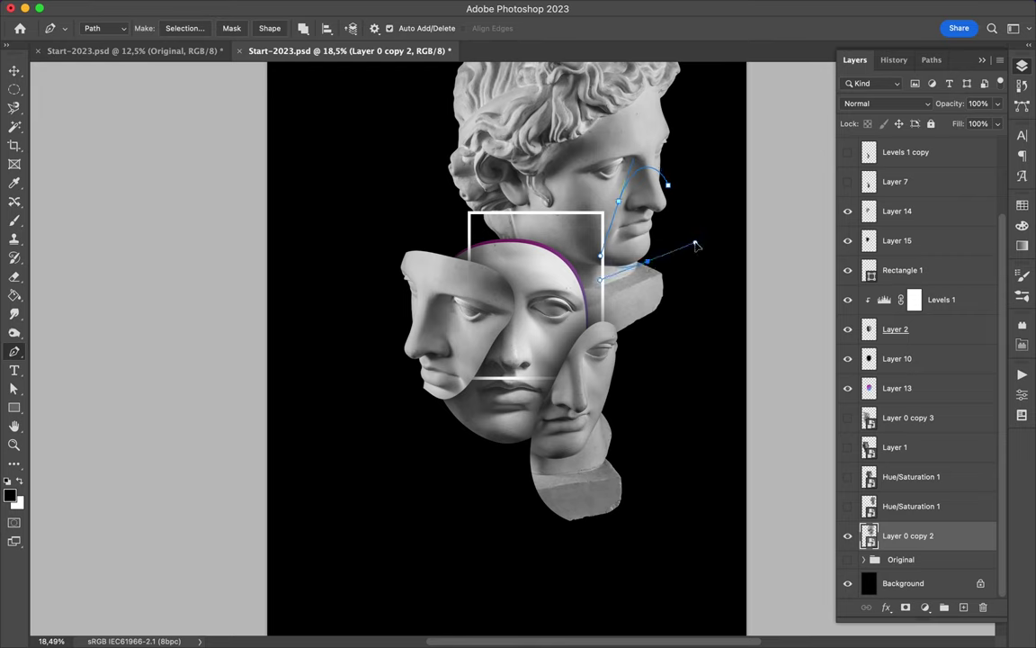
drag(647, 255, 649, 261)
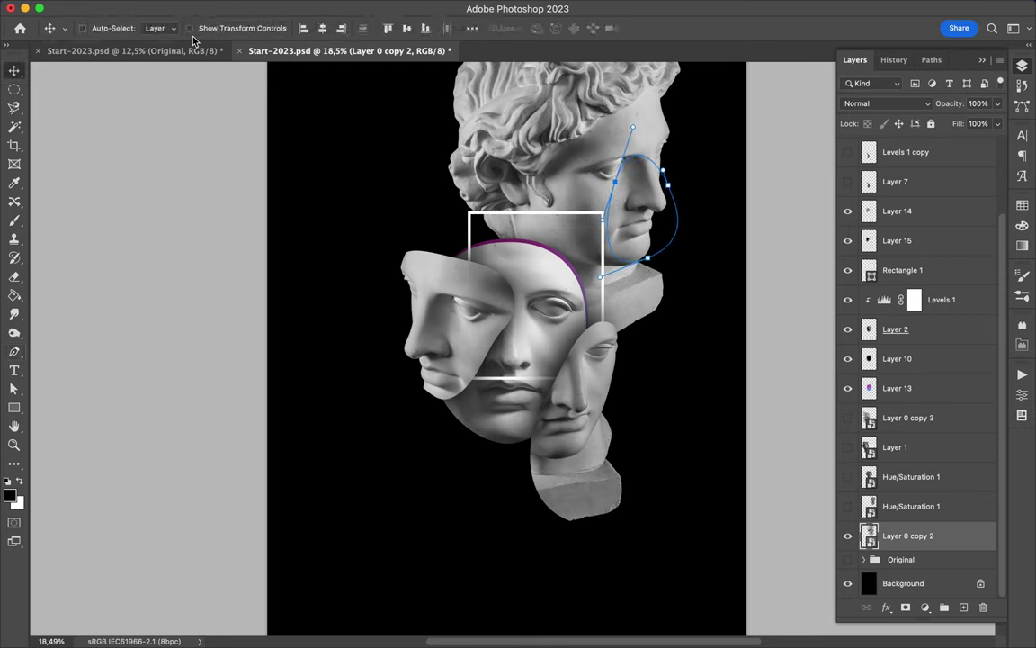
click(596, 190)
key(ctrl+j)
key(v)
drag(639, 292, 585, 261)
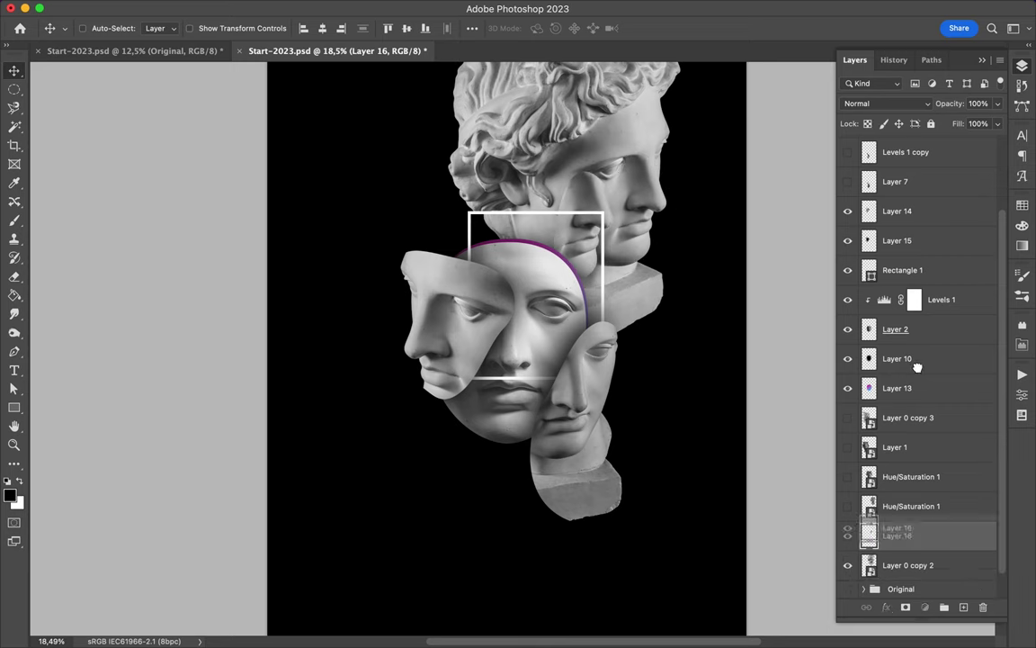
Step: Stack Layer 16 above Layer 14, nudge the nose right, and duplicate the fragment
drag(916, 361, 913, 286)
drag(580, 236, 586, 235)
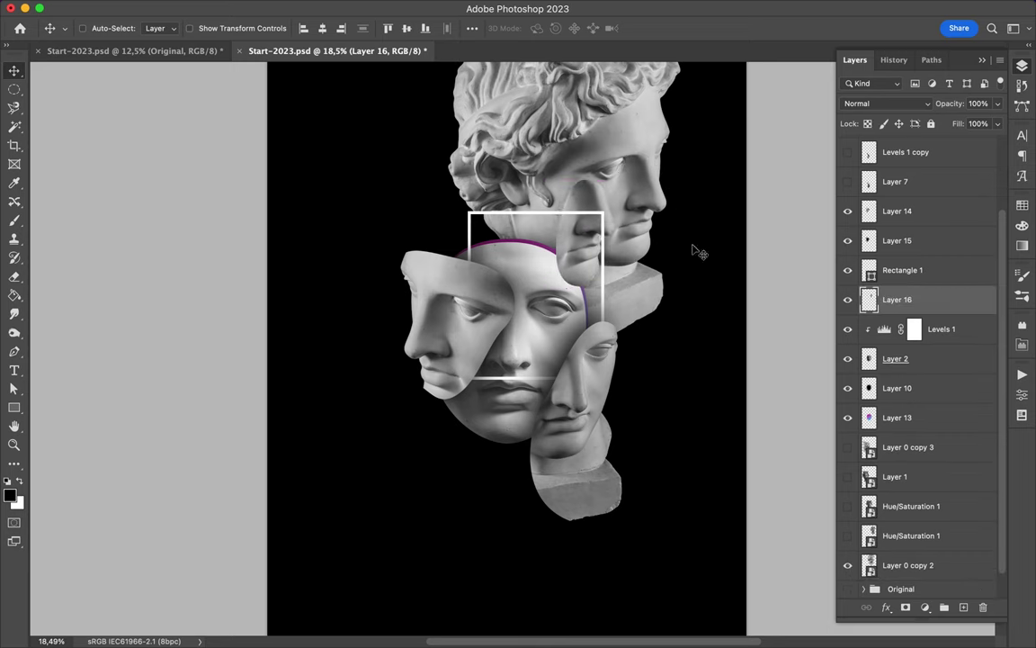
drag(922, 218, 921, 214)
key(ctrl+j)
key(m)
key(v)
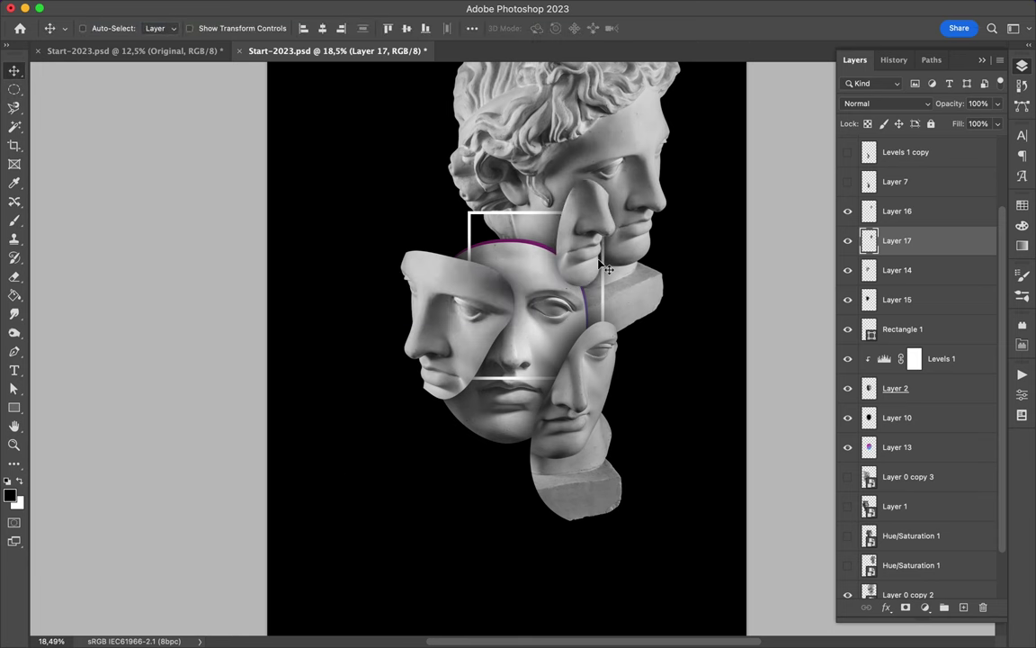
Step: Move the Apollo head down-left and cut a forehead piece onto a new layer
mouse_move(531, 99)
mouse_down()
mouse_move(495, 196)
mouse_move(353, 139)
mouse_up()
key(p)
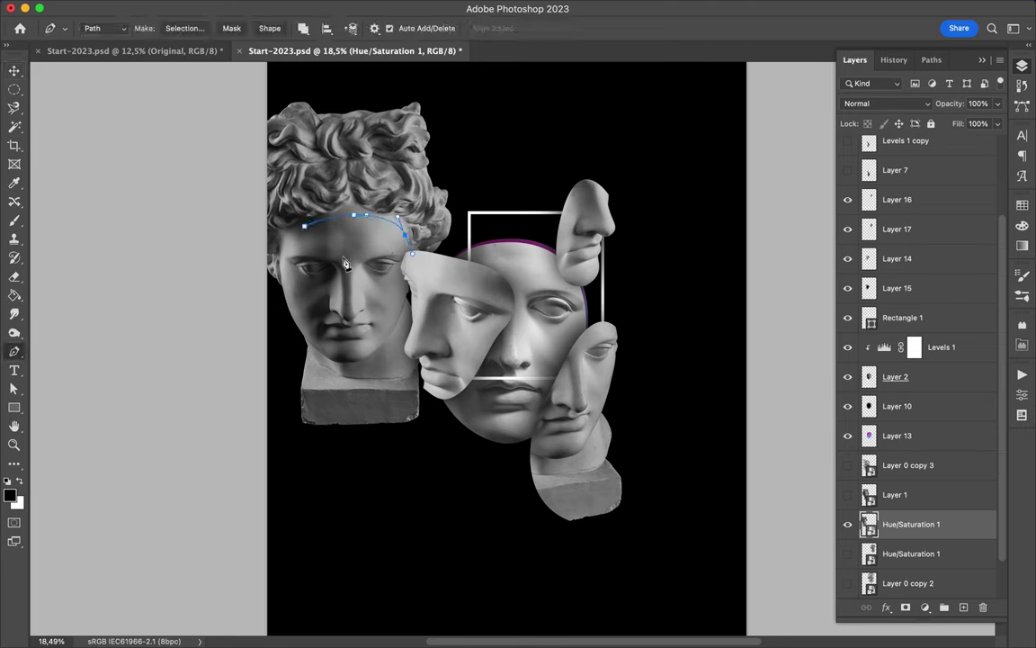
key(a)
key(p)
right_click(380, 259)
key(Return)
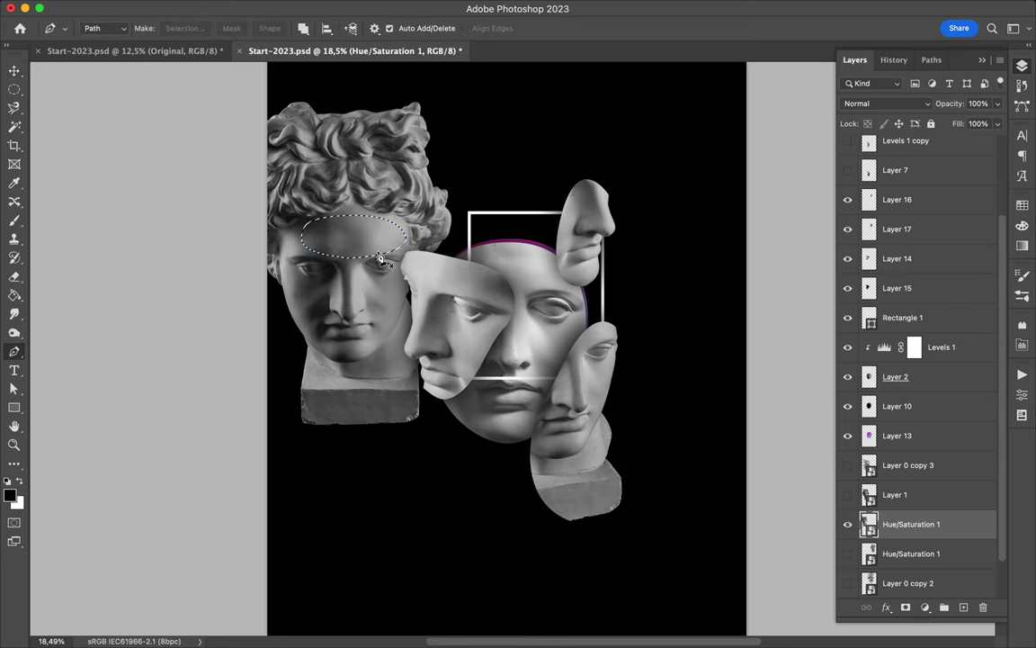
key(ctrl+j)
key(v)
drag(343, 238, 498, 197)
Step: Rotate the forehead piece beside the nose and offset a blurred copy to the left
key(ctrl+t)
key(Return)
mouse_move(558, 171)
mouse_down()
mouse_move(510, 177)
mouse_move(578, 226)
mouse_up()
key(ctrl+t)
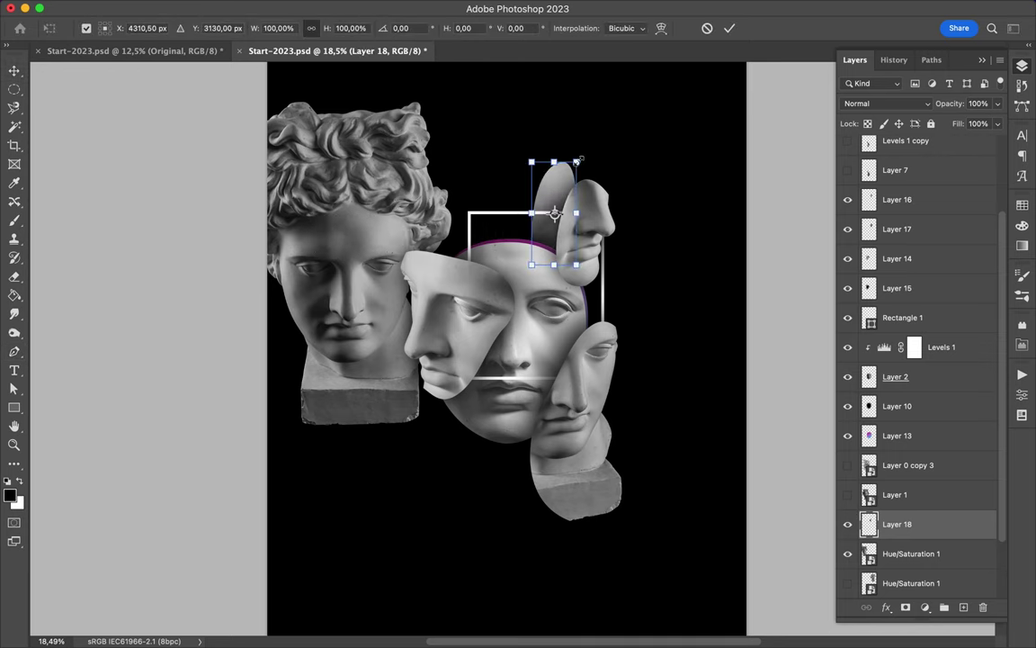
drag(578, 159, 513, 158)
key(Return)
key(Return)
drag(558, 207, 576, 211)
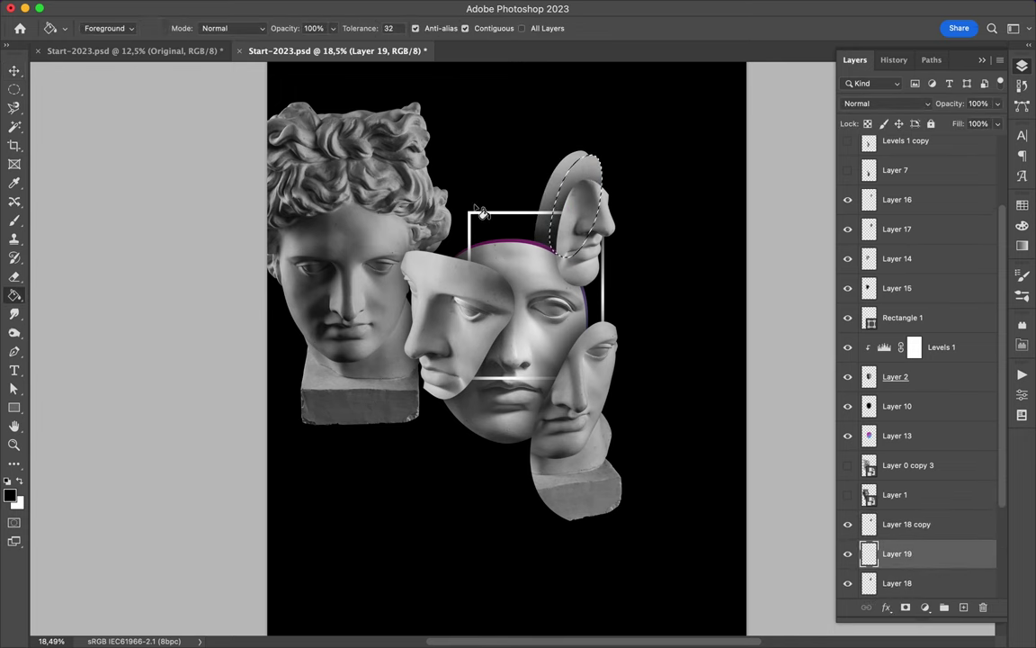
key(v)
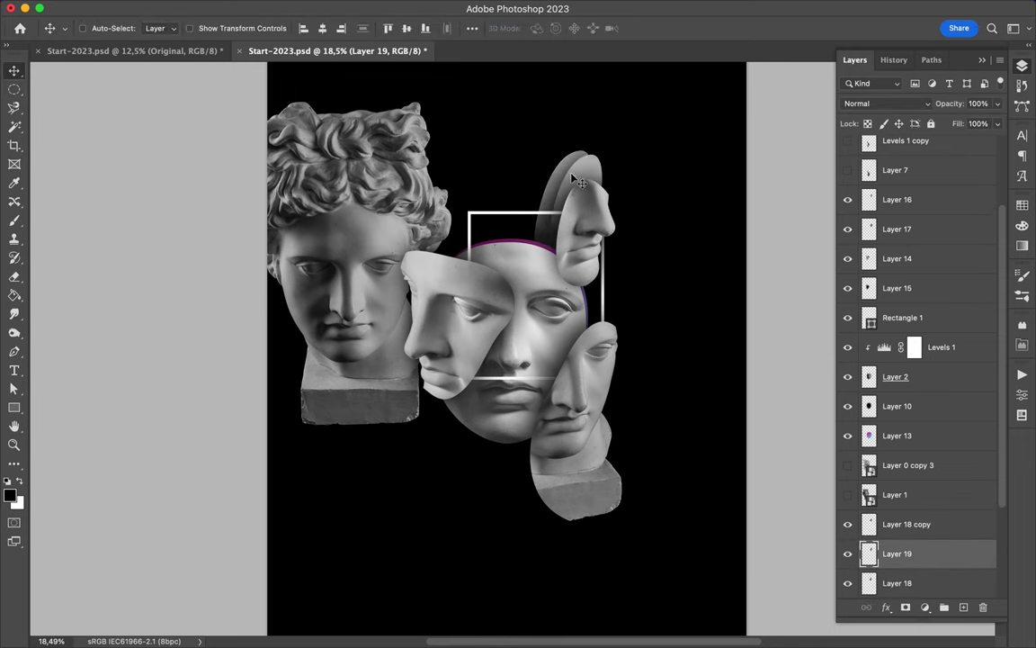
drag(589, 180, 567, 182)
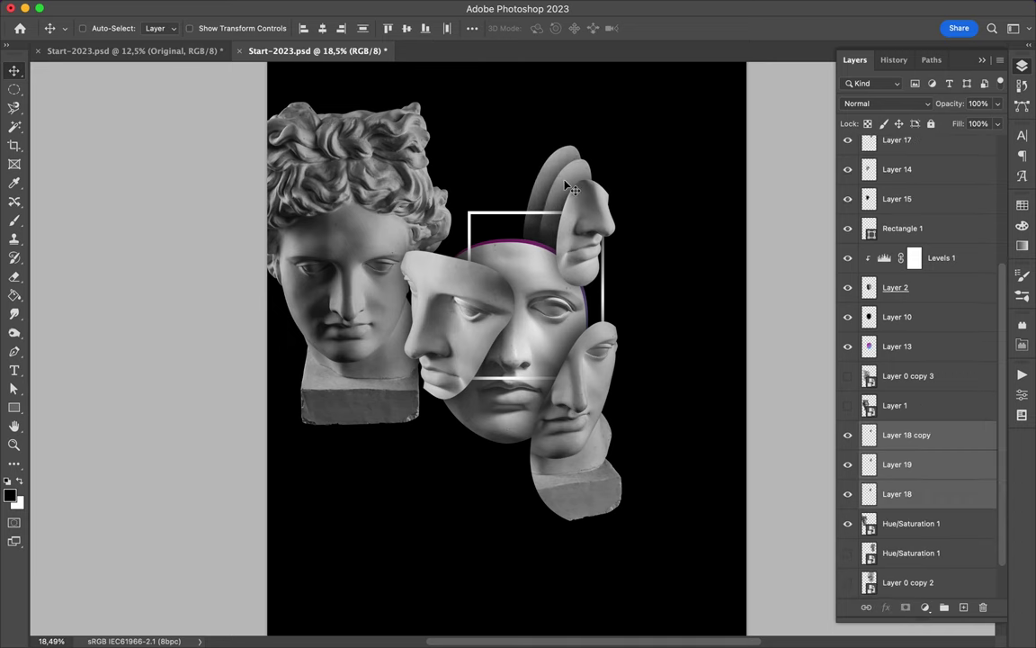
Step: Cut a cheek piece onto Layer 20, raise it above Levels 1, and place it lower
key(p)
click(384, 270)
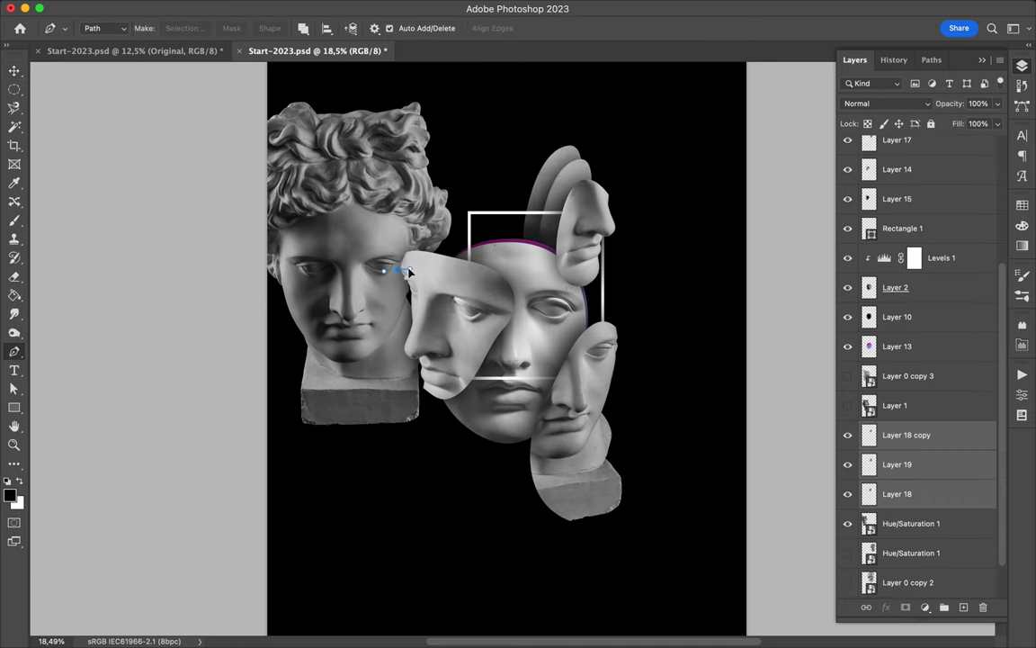
key(a)
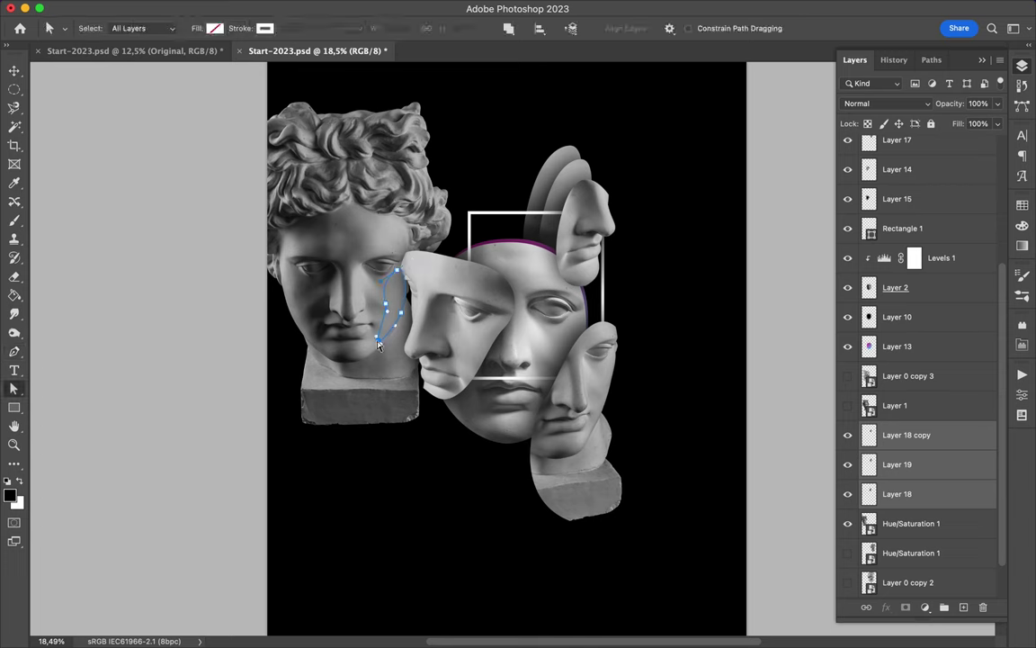
right_click(396, 317)
click(601, 259)
key(v)
key(super+j)
drag(320, 266, 479, 429)
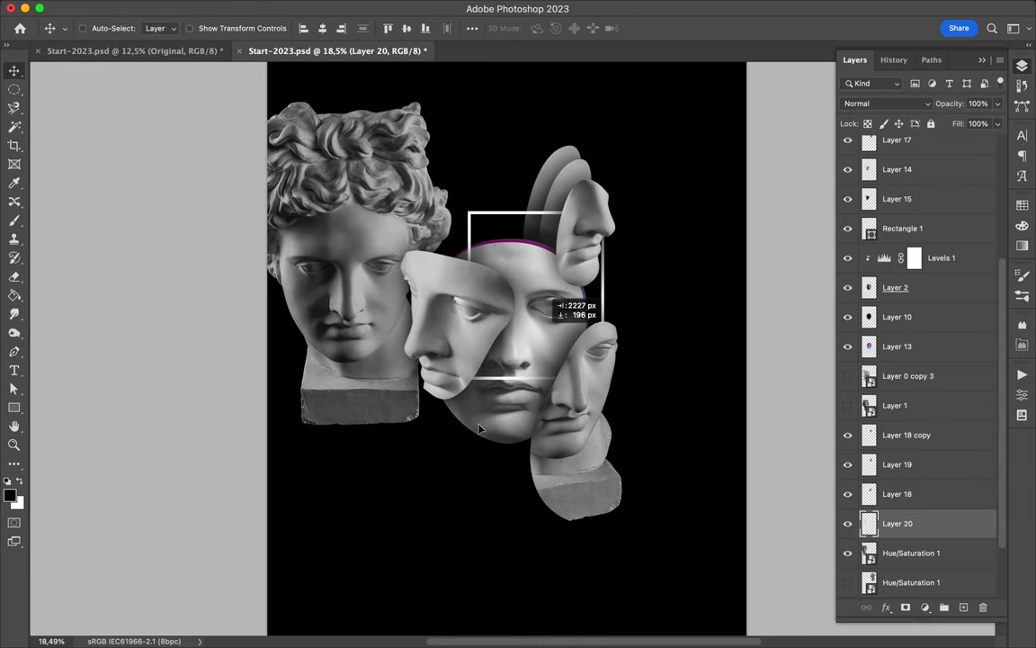
drag(917, 530, 955, 241)
drag(464, 337, 459, 415)
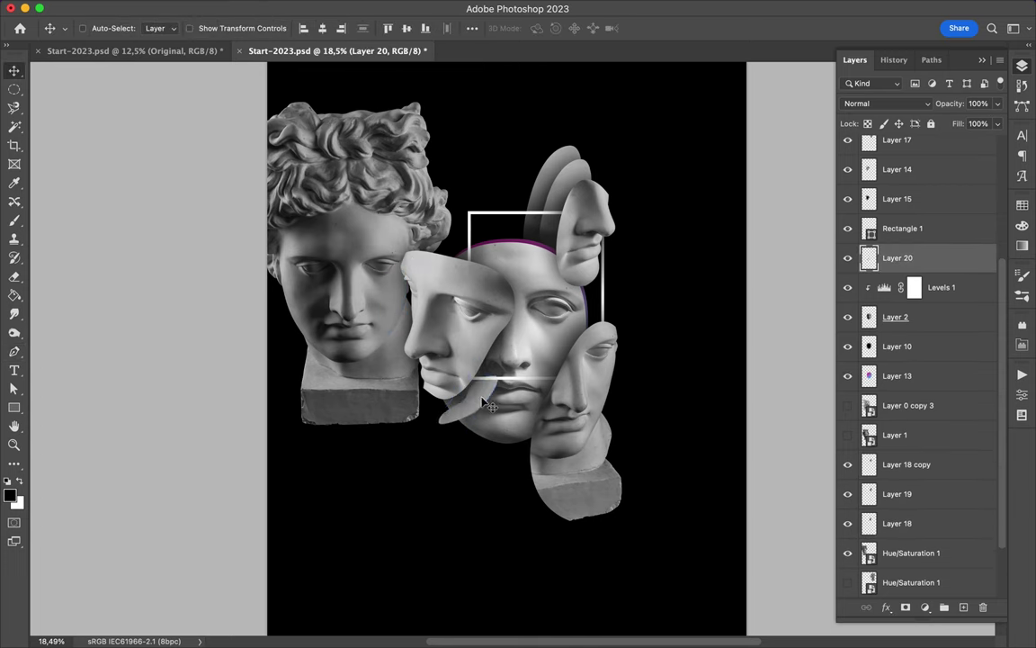
Step: Duplicate the cheek fragment and apply Gaussian Blur to the copy
key(super+j)
key(m)
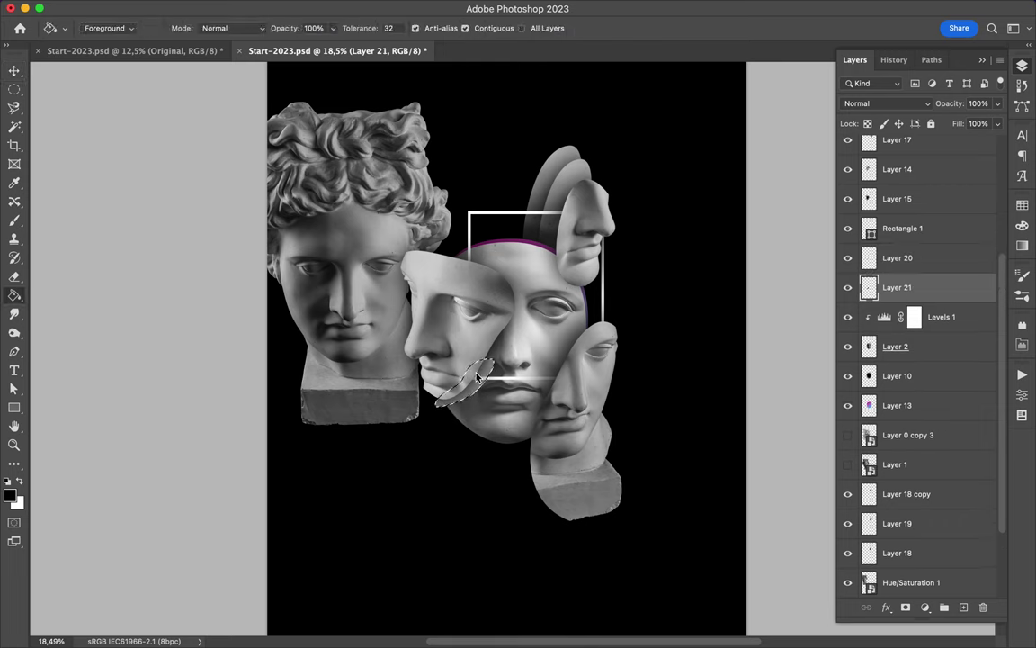
click(340, 9)
click(364, 34)
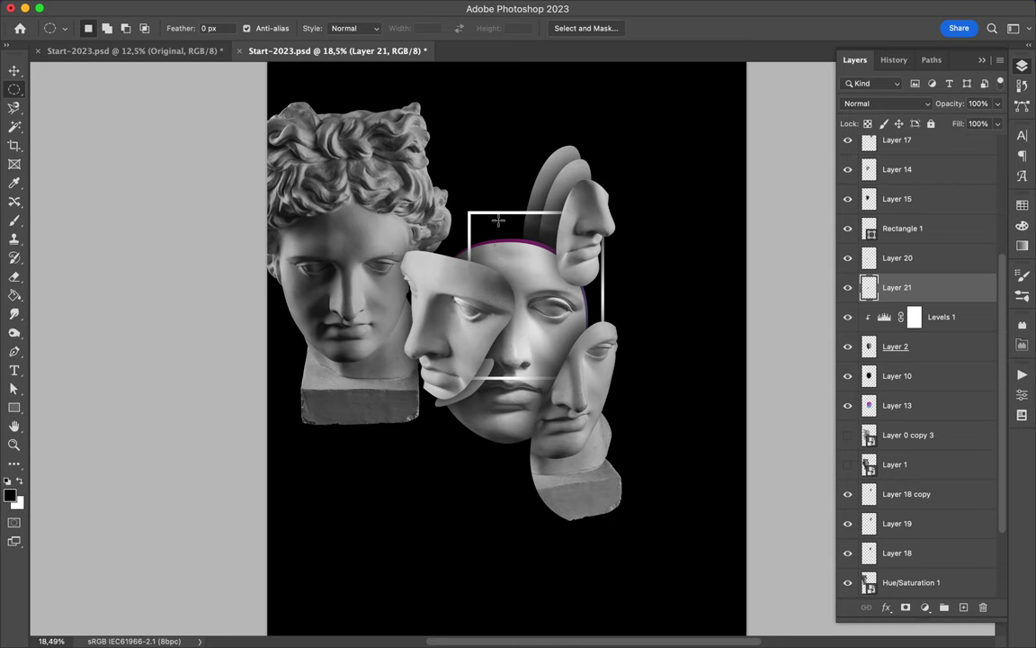
key(v)
Step: Reposition Layer 0 copy 2 and cut another cheek slice onto Layer 22
scroll(917, 405, down, 3)
click(909, 554)
mouse_move(372, 252)
mouse_down()
mouse_move(641, 144)
mouse_move(718, 184)
mouse_up()
key(p)
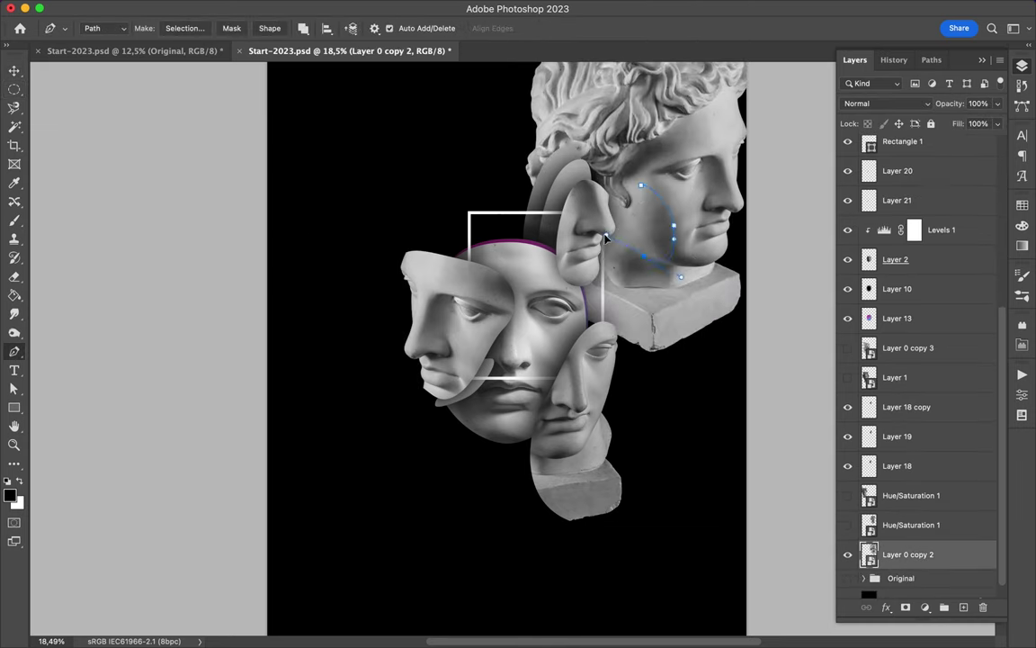
key(a)
key(p)
click(314, 28)
key(Return)
key(ctrl+j)
key(v)
Step: Place Layer 22 below Layer 17 beside the lower face, rotated 24.75°
mouse_move(899, 554)
mouse_down()
mouse_move(910, 367)
mouse_move(899, 180)
mouse_up()
drag(602, 385, 615, 435)
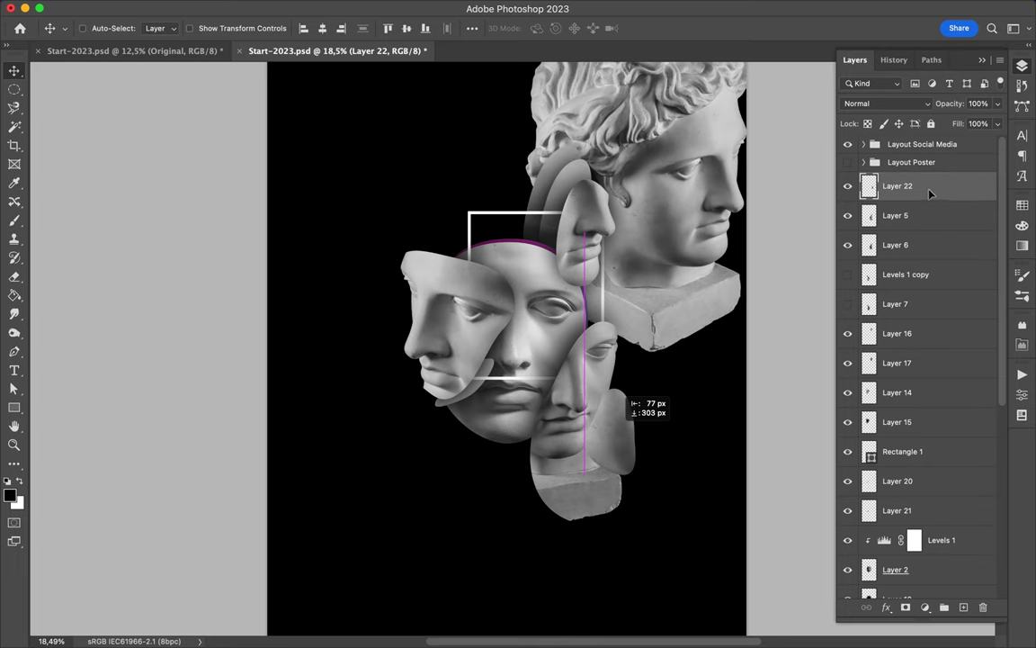
drag(930, 193, 917, 370)
key(ctrl+t)
drag(622, 334, 654, 344)
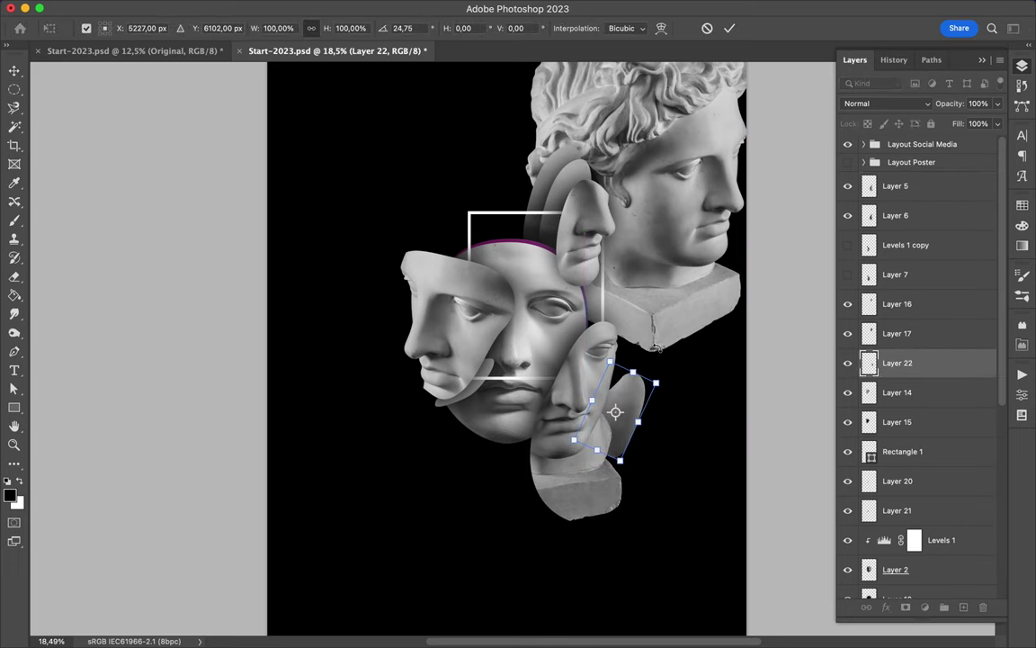
key(Return)
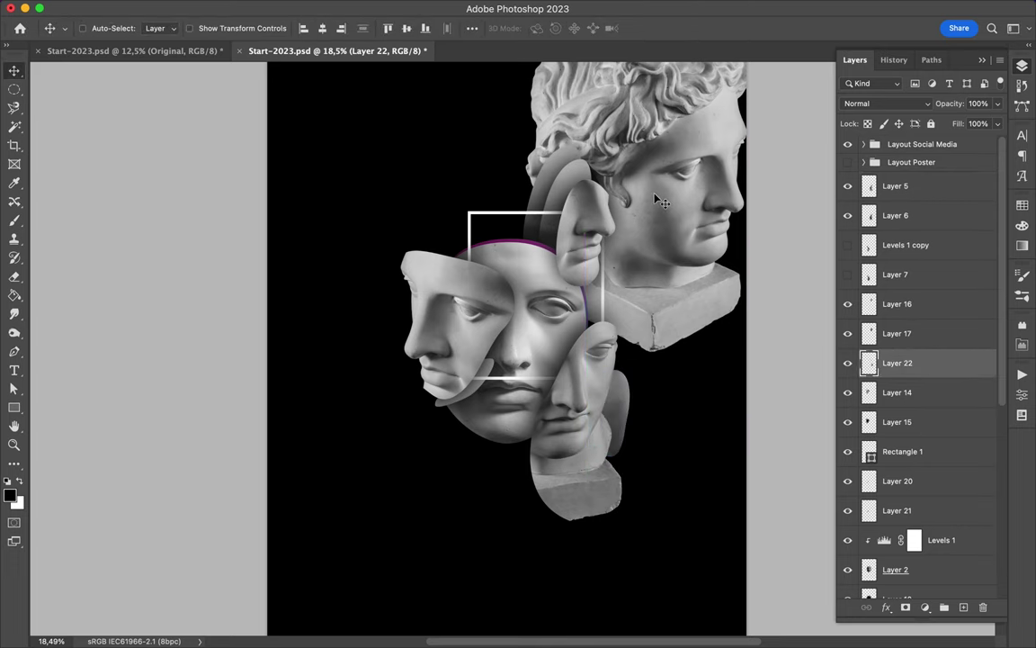
Step: Hide Layer 0 copy 2 and show the left Apollo head on Layer 0 copy 3
ctrl+click(661, 202)
click(847, 535)
click(848, 330)
Step: Cut a face slice from the left head onto Layer 23 and raise it in the layer stack
key(p)
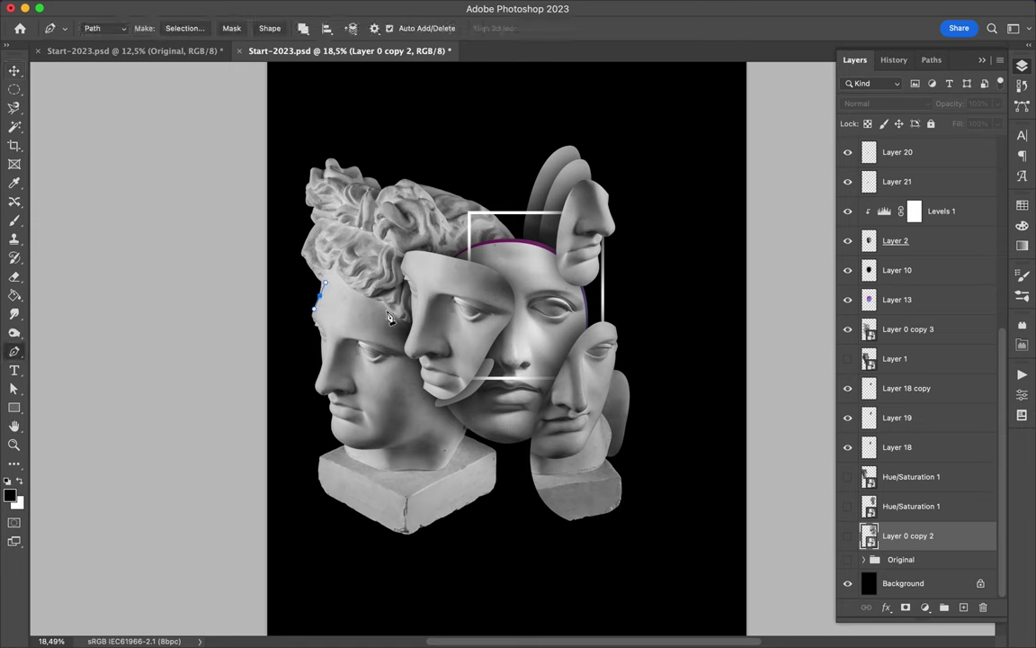
drag(391, 348, 393, 350)
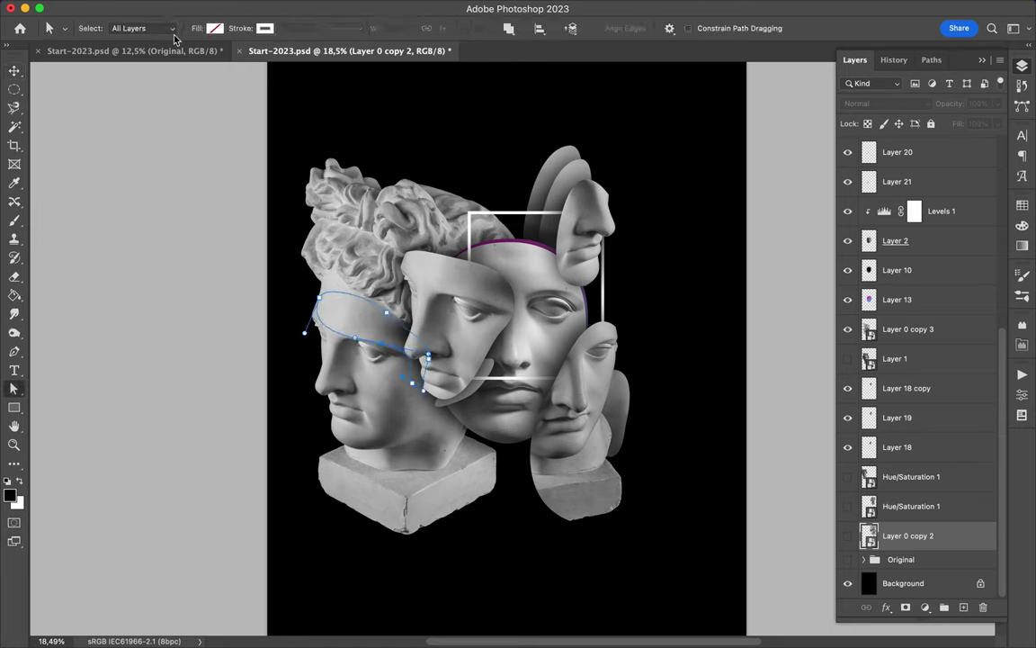
key(ctrl+Return)
key(v)
key(ctrl+j)
mouse_move(926, 306)
mouse_down()
mouse_move(918, 349)
mouse_move(499, 286)
mouse_move(450, 259)
mouse_up()
Step: Trace a curved path on the face, then shift the Layer 23 piece up and left
key(p)
click(450, 284)
drag(508, 279, 521, 299)
drag(492, 261, 485, 259)
click(187, 32)
key(v)
scroll(512, 350, up, 3)
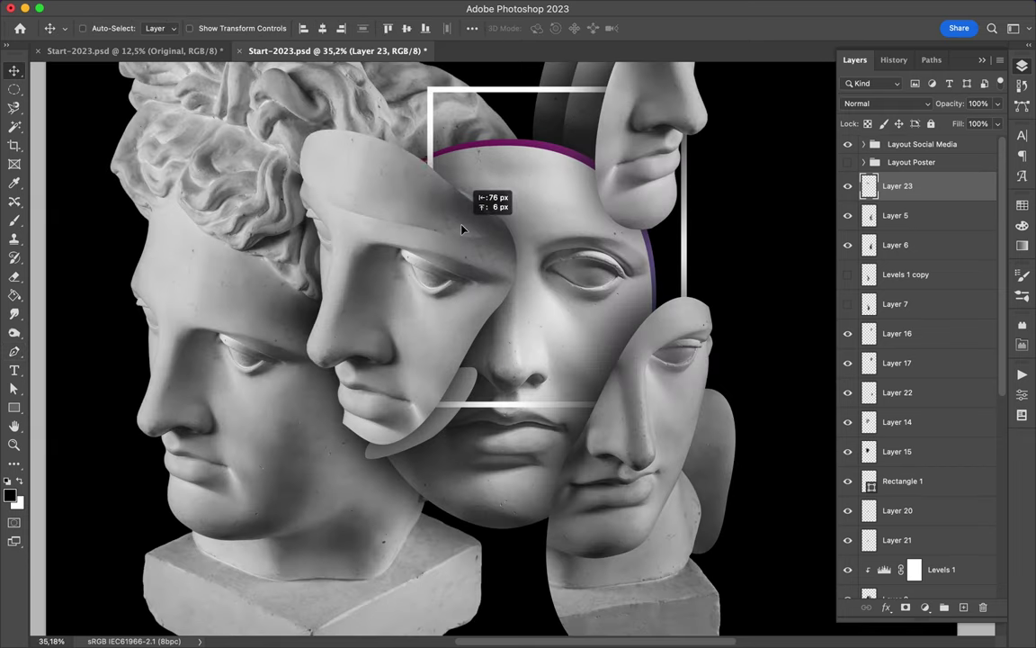
drag(489, 248, 444, 207)
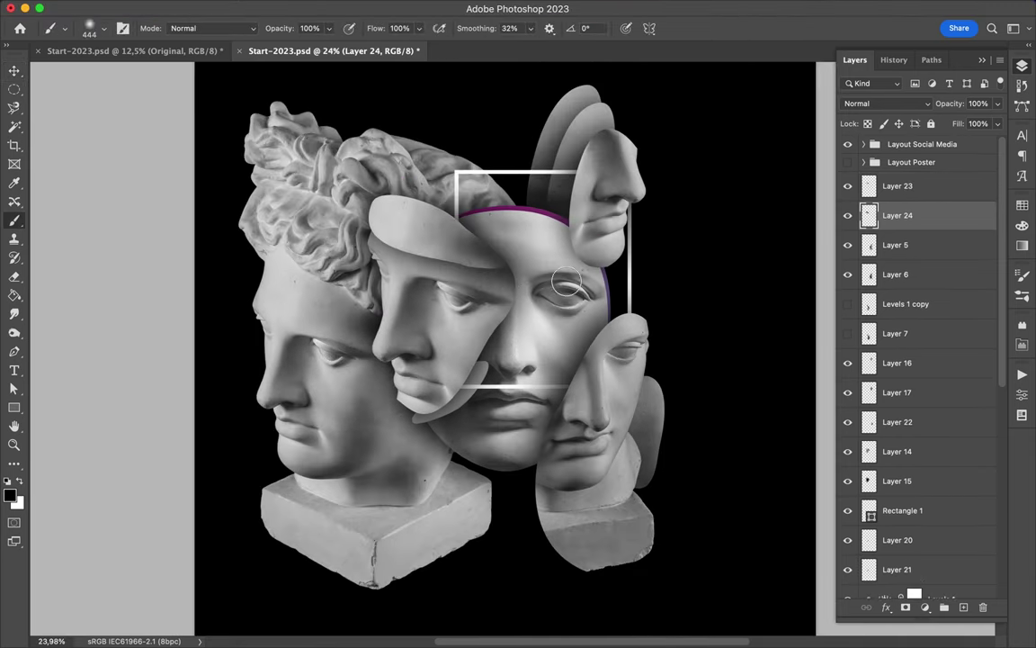
Step: Transform the two cheek pieces on Layers 20 and 21 together
key(e)
click(89, 28)
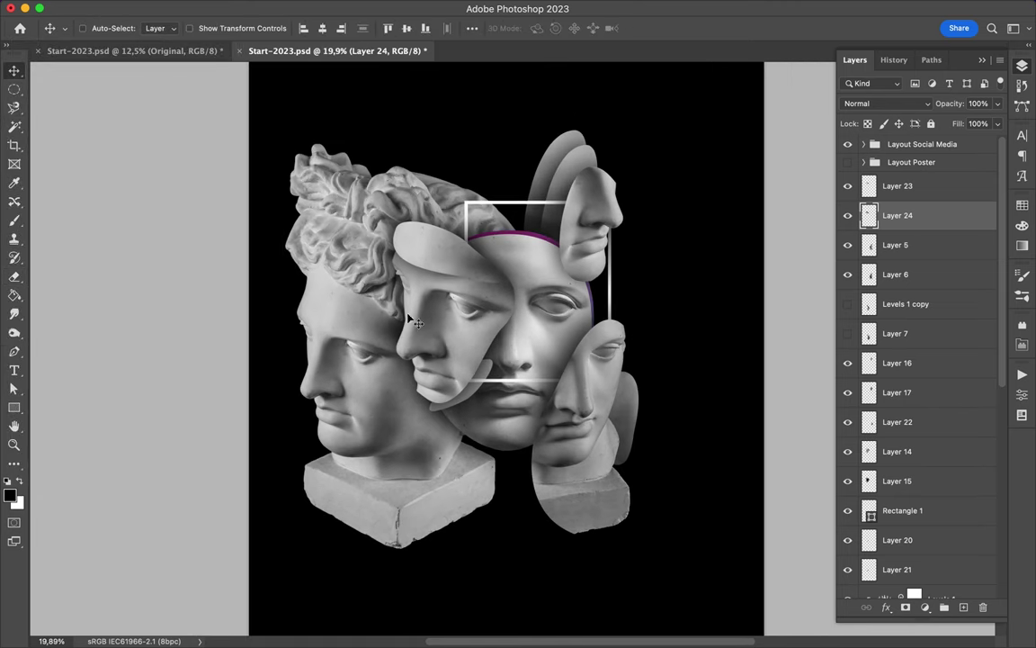
super+click(441, 415)
shift+super+click(446, 342)
key(super+t)
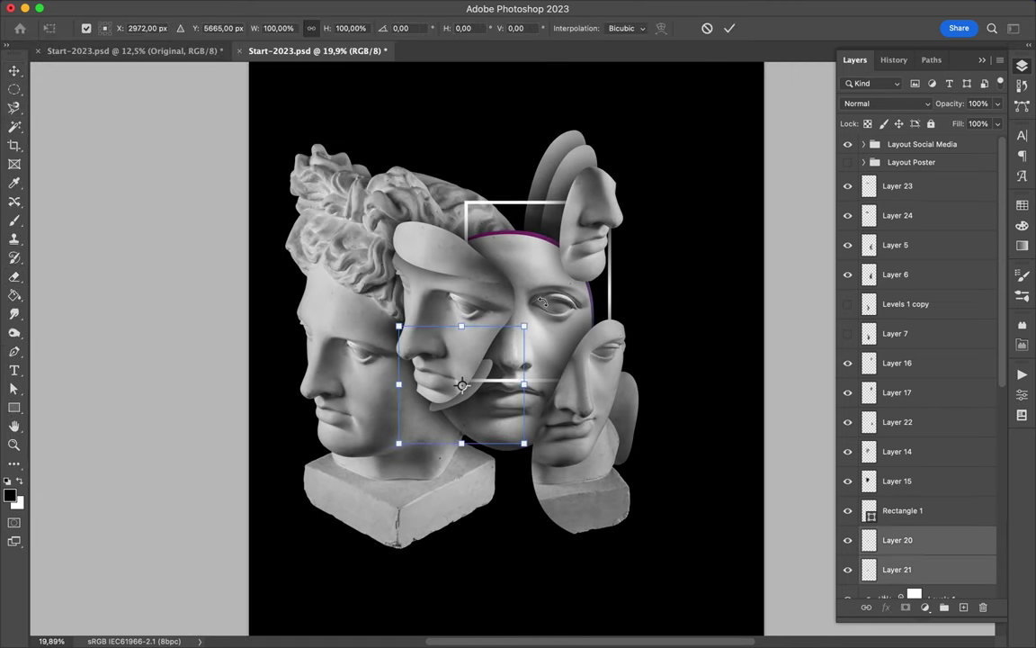
key(Return)
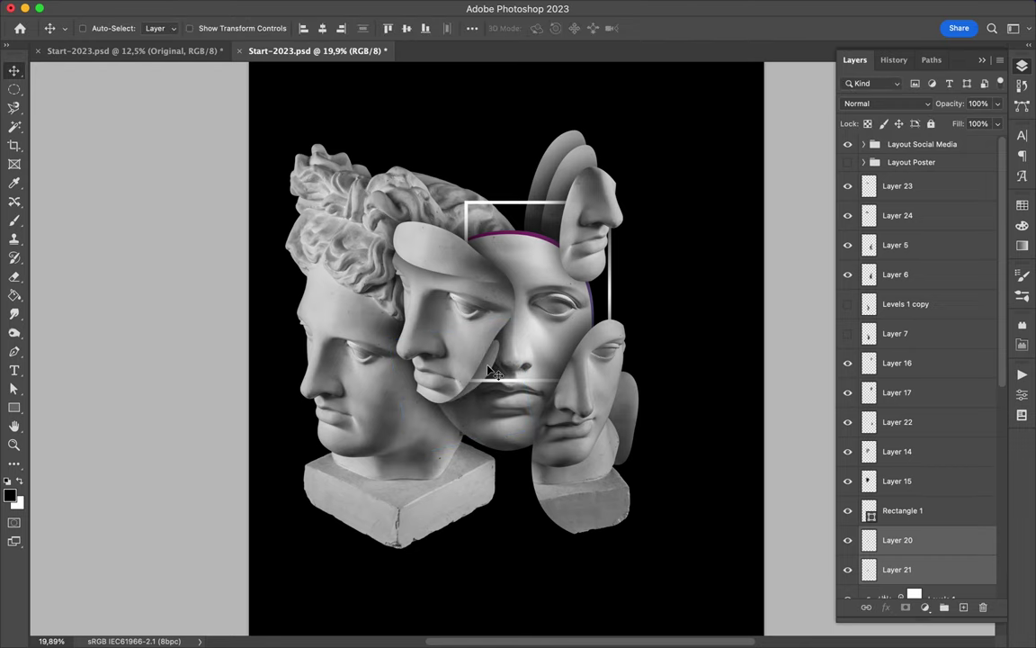
Step: Cut a fragment from Layer 6 onto its own layer
super+click(544, 425)
key(p)
click(544, 426)
key(super+Return)
key(v)
Step: Duplicate the fragment onto Layer 26 and apply a Gaussian Blur as a soft shadow
scroll(927, 503, down, 2)
click(936, 553)
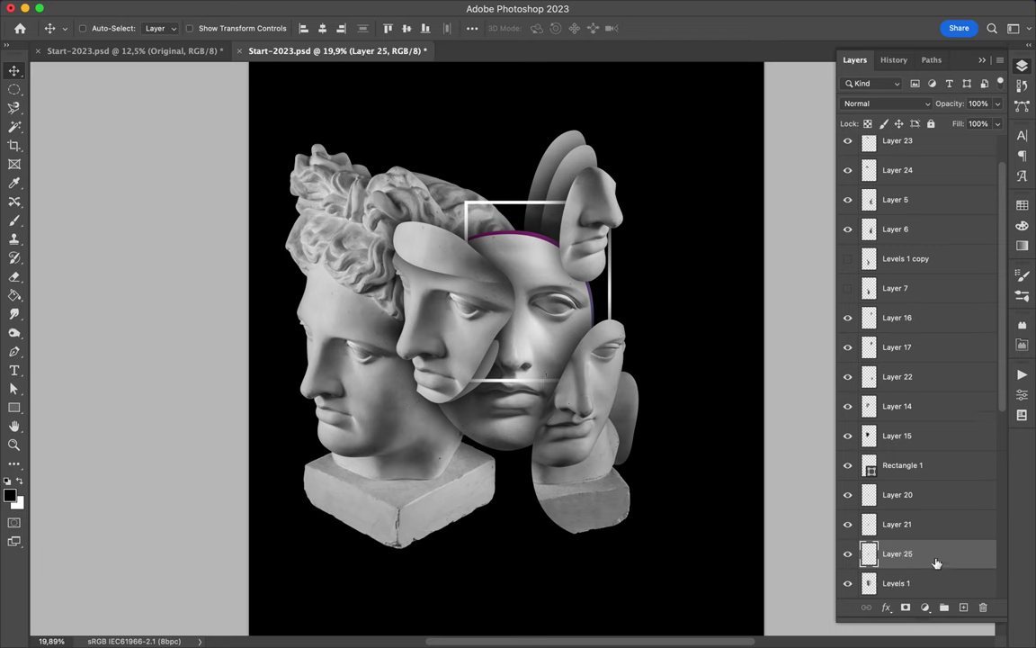
key(super+j)
click(364, 9)
click(333, 28)
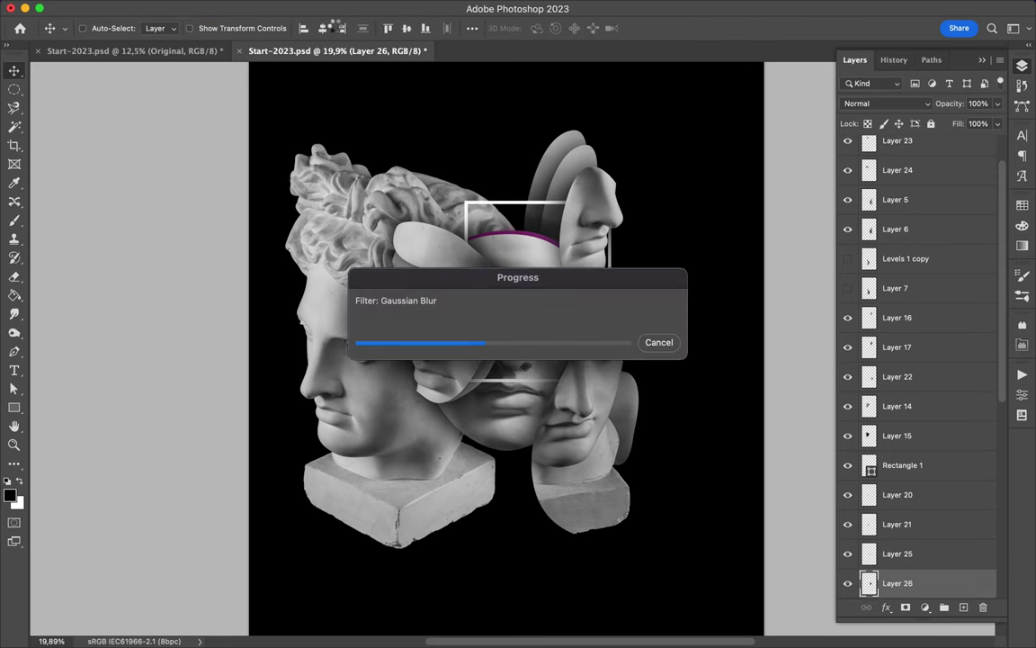
Step: Save the document and duplicate gradient circle Layer 13 above Levels 1
key(e)
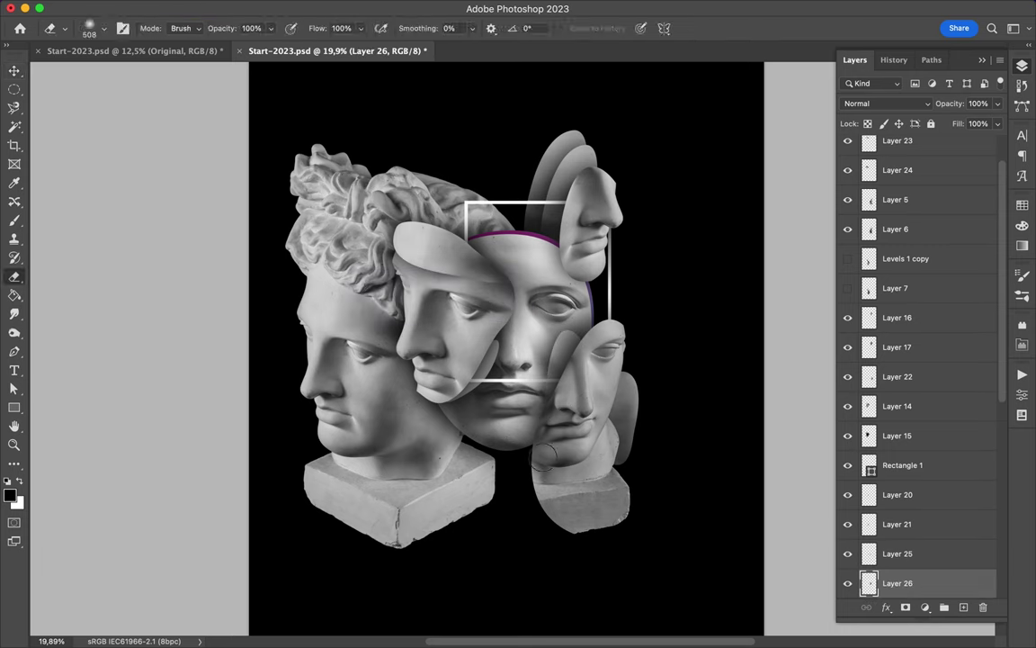
key(v)
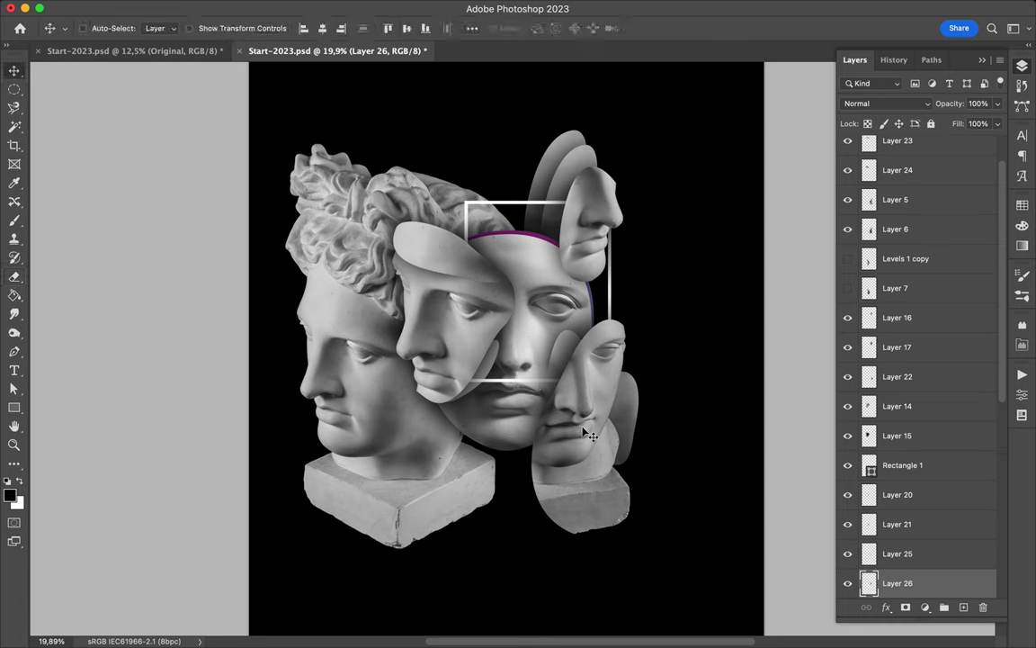
key(ctrl+s)
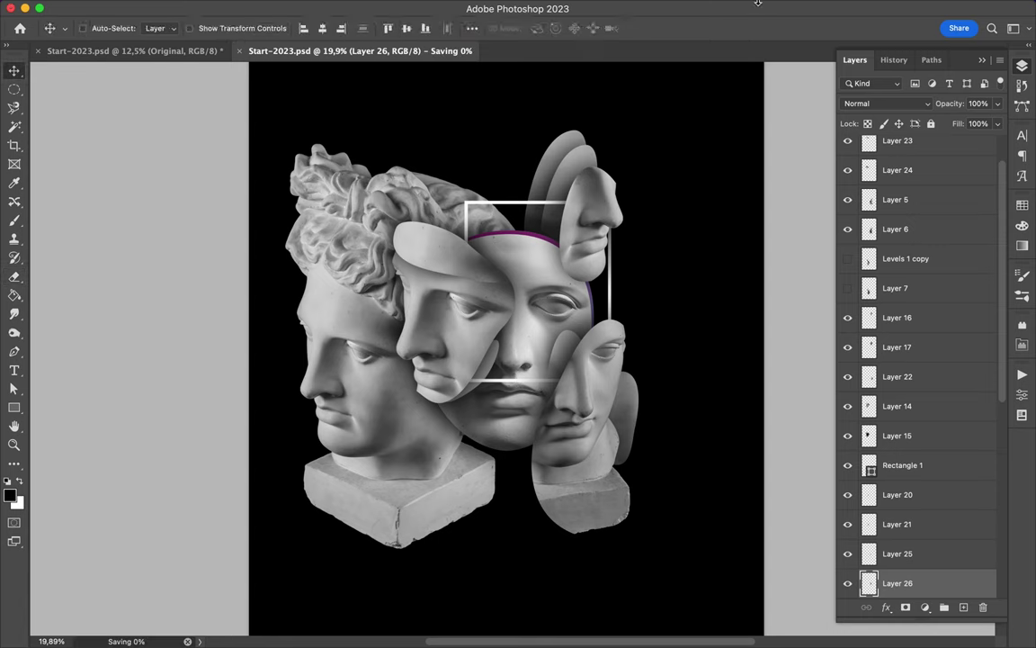
scroll(898, 320, down, 5)
key(alt+bracketleft)
drag(886, 510, 884, 437)
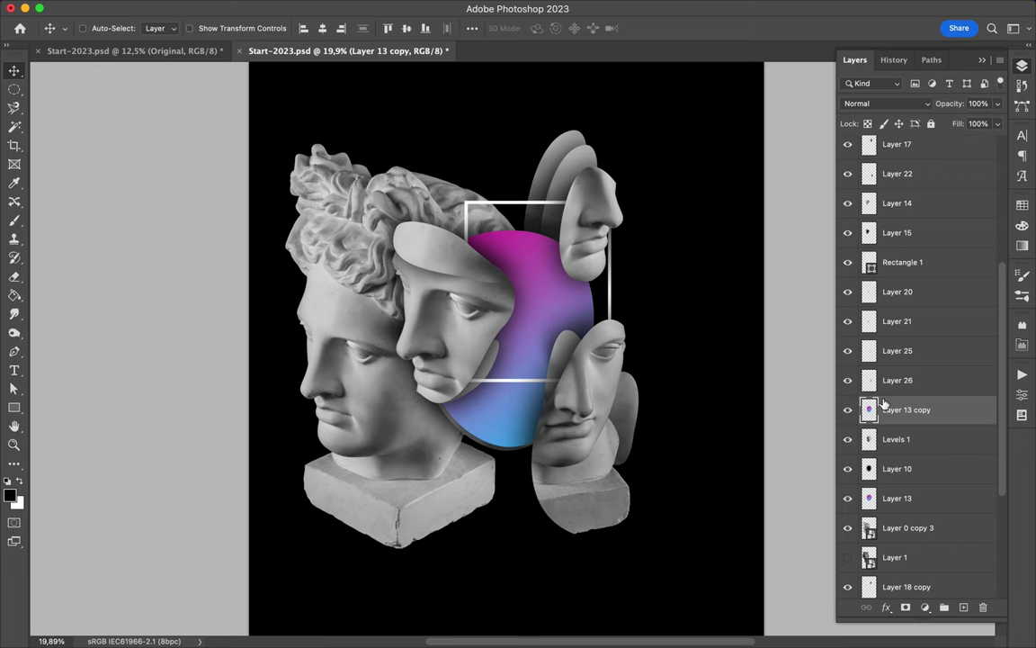
Step: Set Layer 13 copy to Overlay, adjust its fill, and hide the large left statue head
click(883, 104)
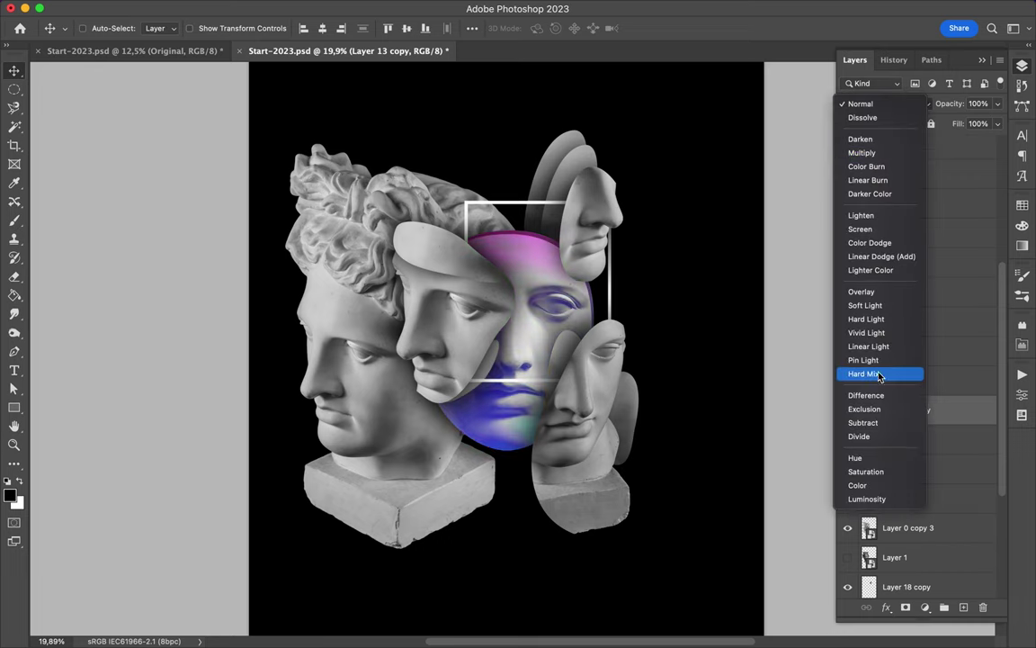
click(861, 291)
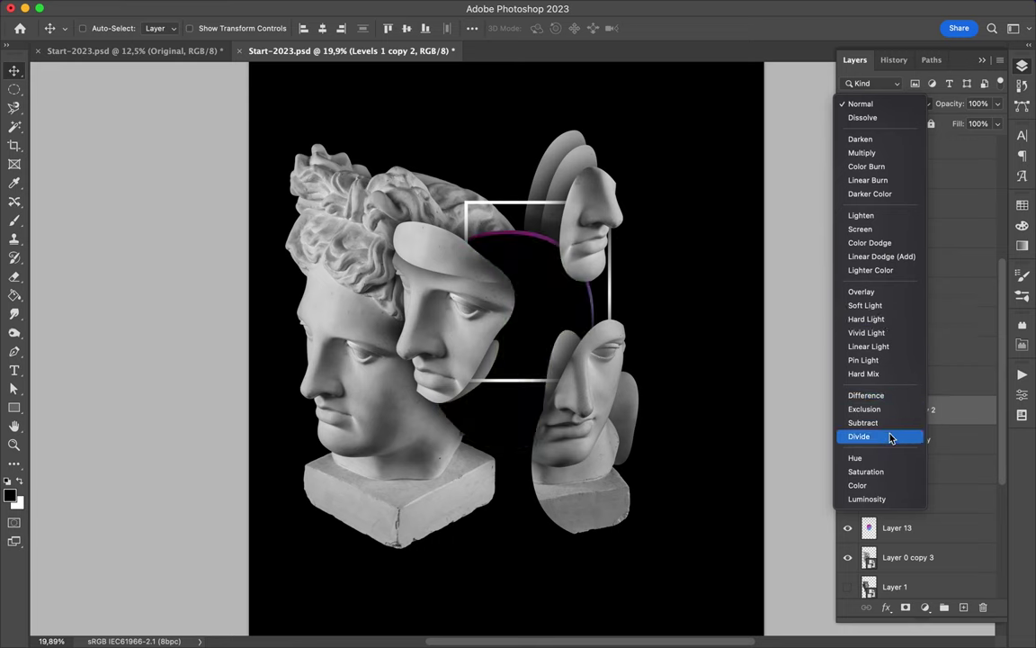
key(ctrl+z)
click(922, 111)
click(861, 243)
click(996, 123)
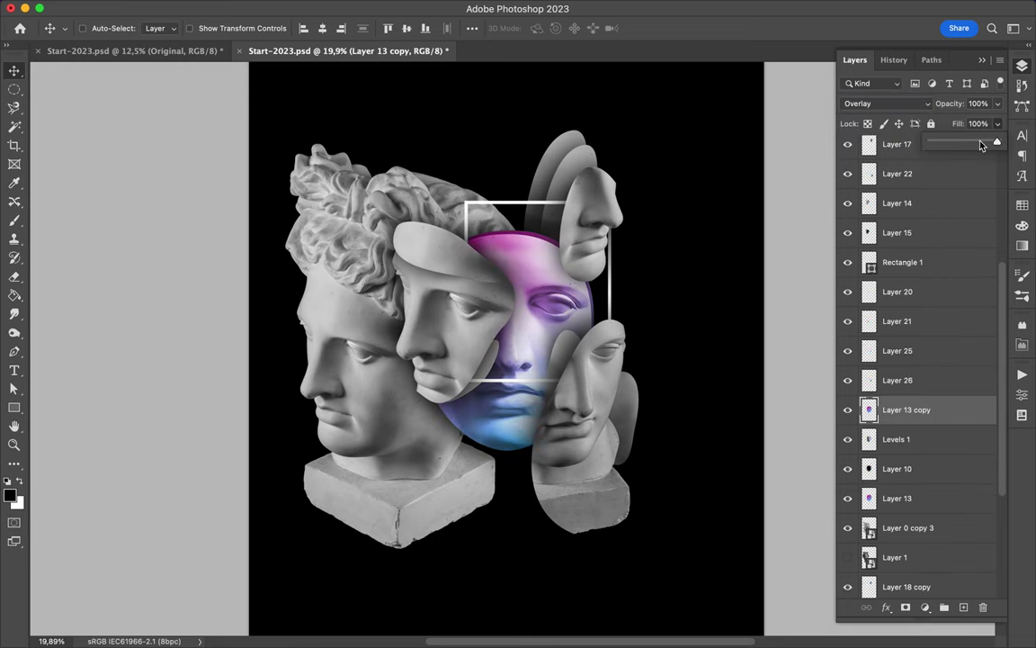
click(909, 527)
Step: Duplicate the white Rectangle 1 frame and enlarge the copy over the lower-left area
click(847, 527)
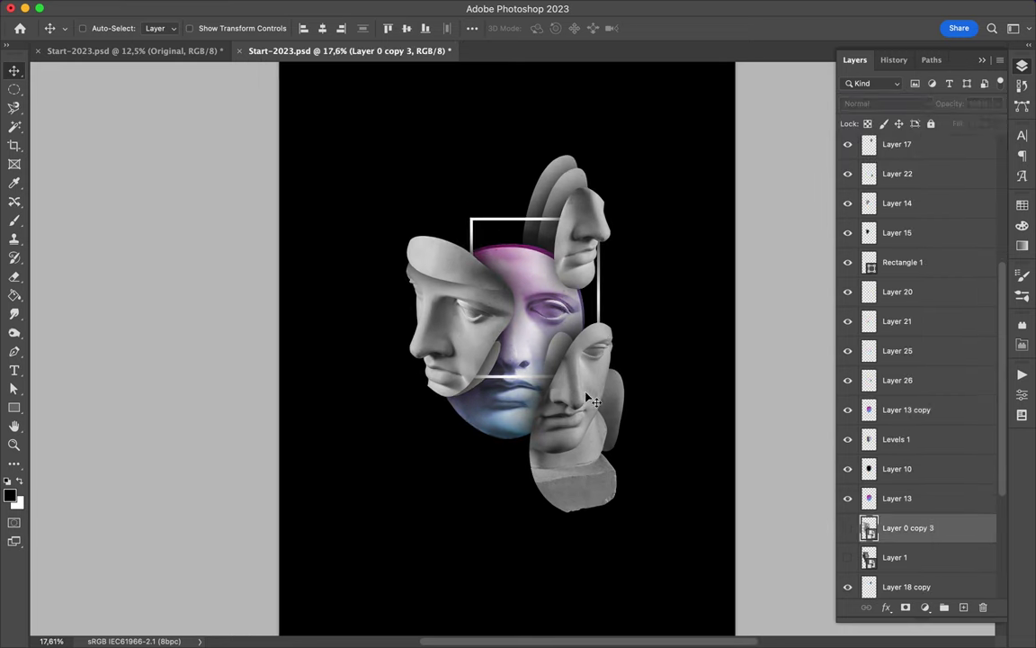
click(902, 236)
drag(526, 352, 503, 332)
key(ctrl+t)
drag(448, 395, 380, 325)
key(Return)
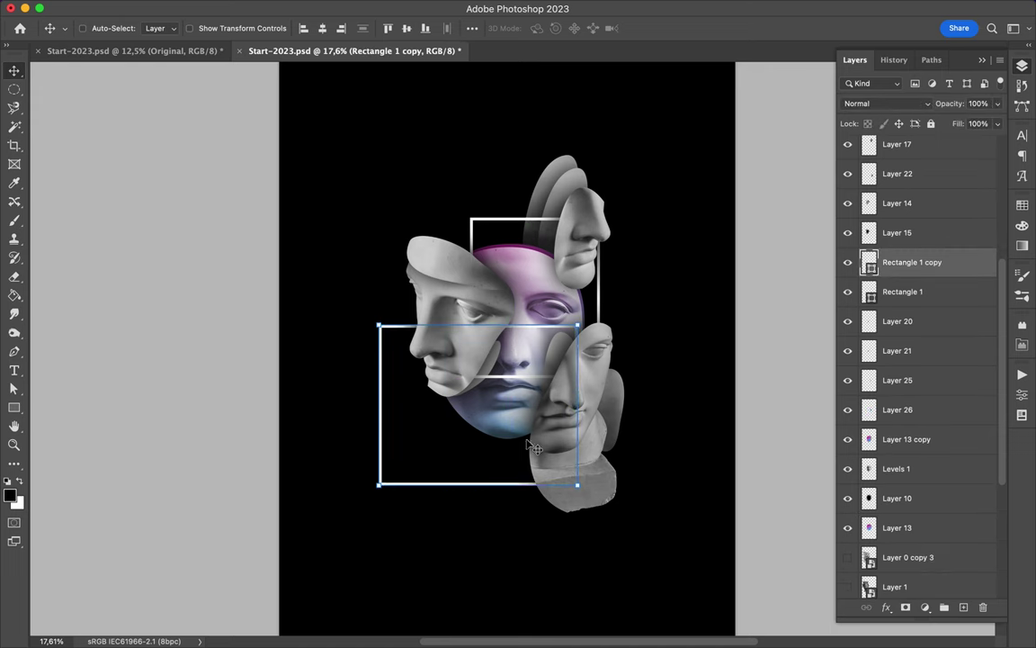
Step: Hide the frame path outline and nudge the second frame into alignment
key(a)
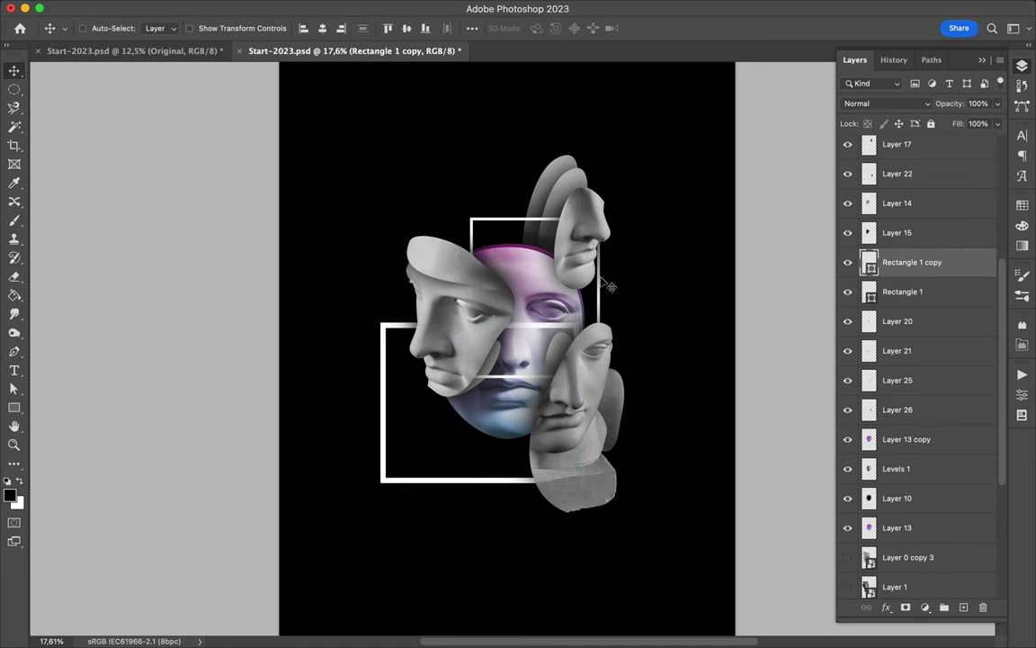
ctrl+click(598, 288)
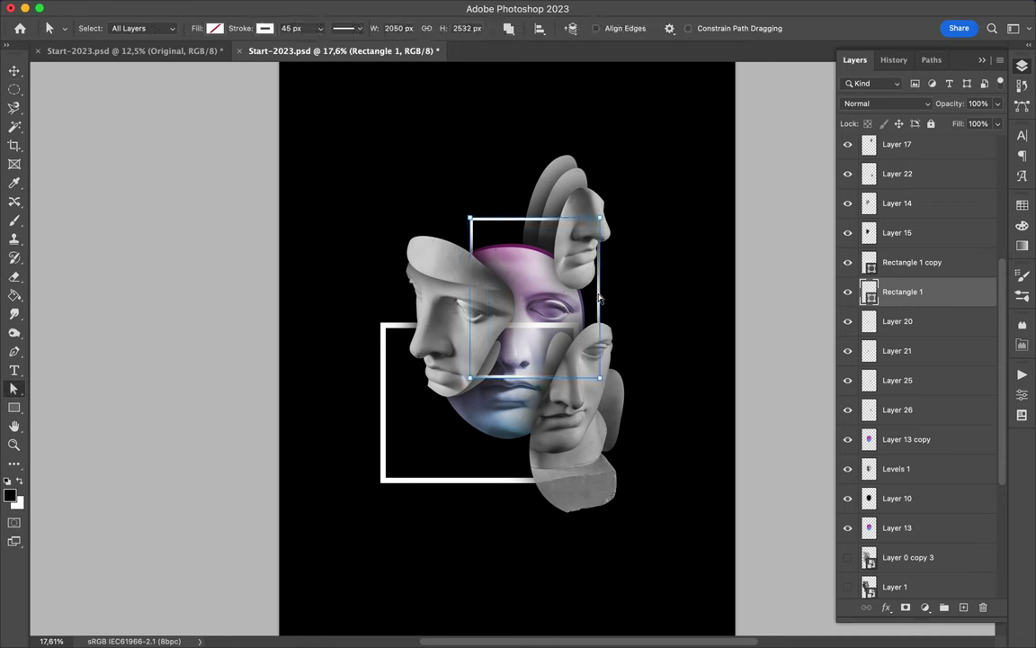
ctrl+click(673, 287)
key(v)
drag(393, 476, 396, 483)
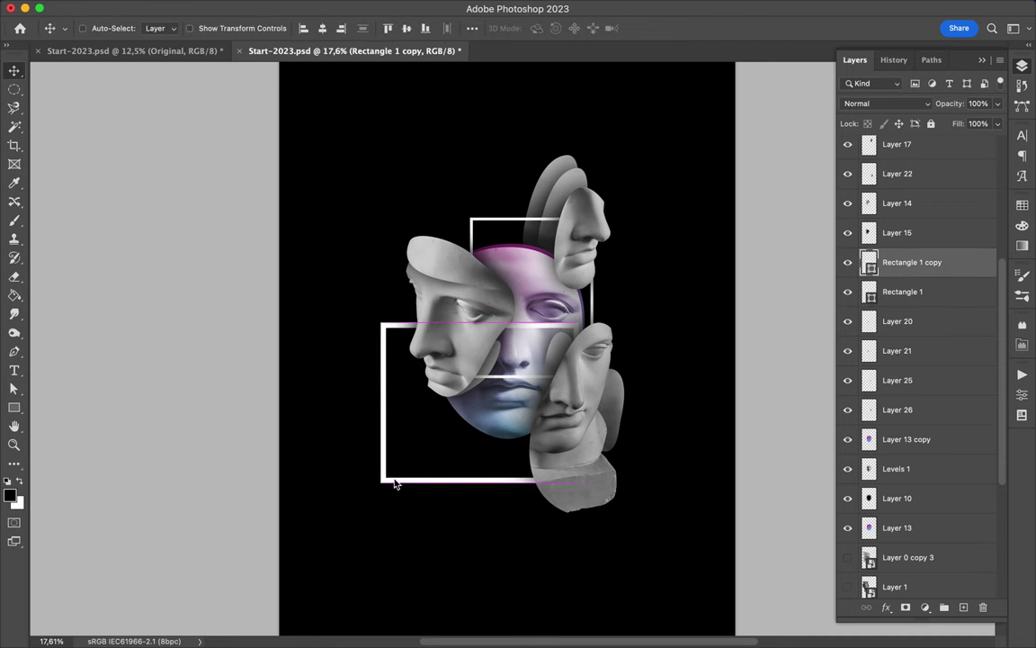
scroll(918, 360, down, 1)
Step: Cut a traced statue face onto Layer 27, move it into the lower frame, hide its source
click(909, 513)
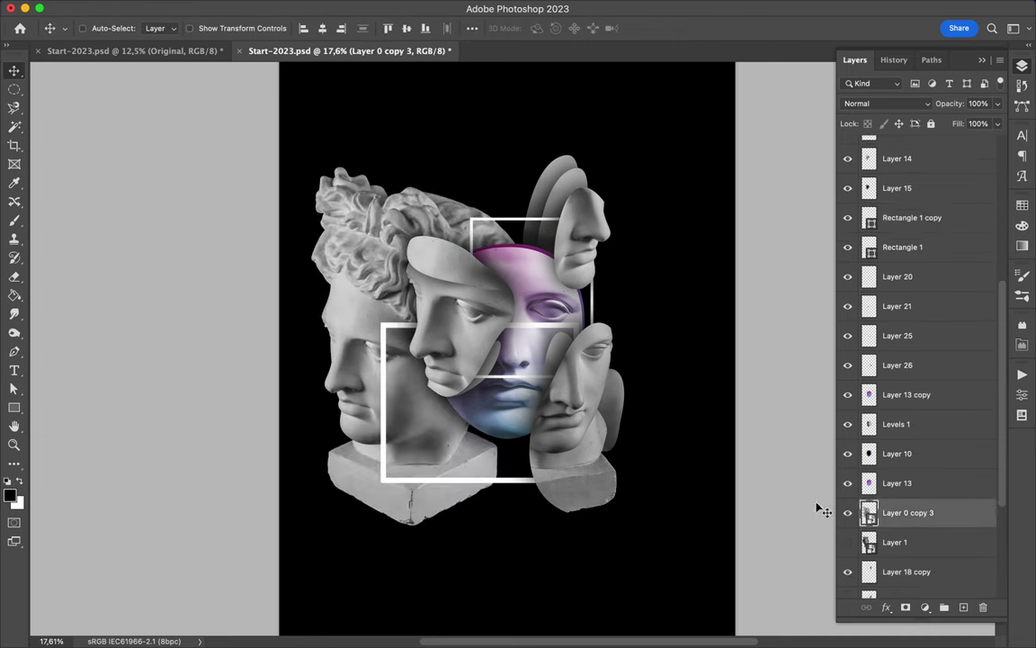
scroll(917, 404, down, 3)
drag(454, 319, 508, 265)
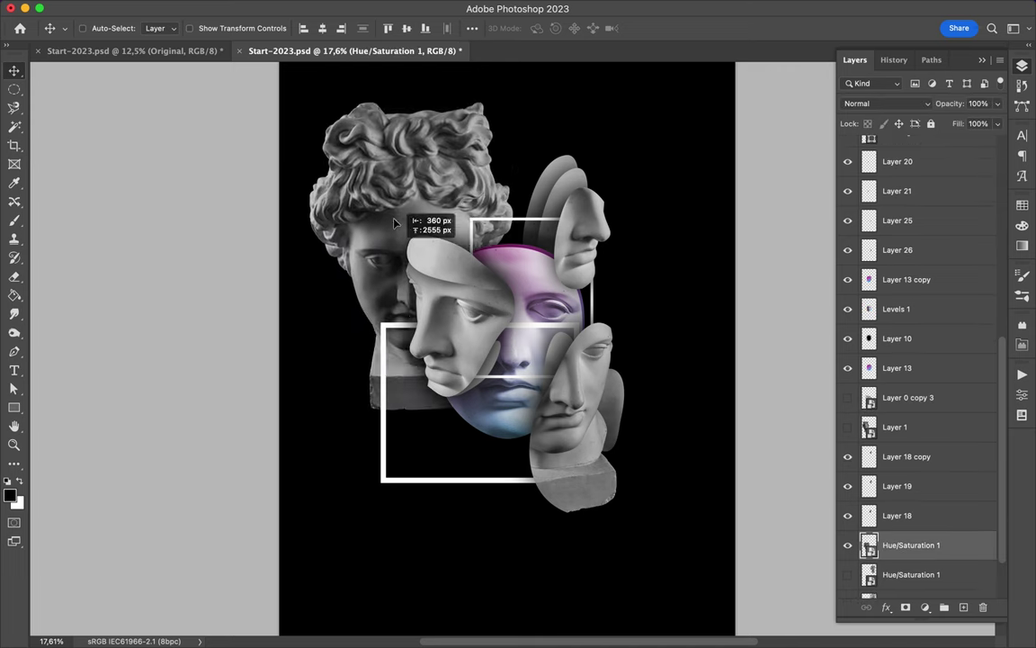
key(p)
drag(348, 205, 349, 186)
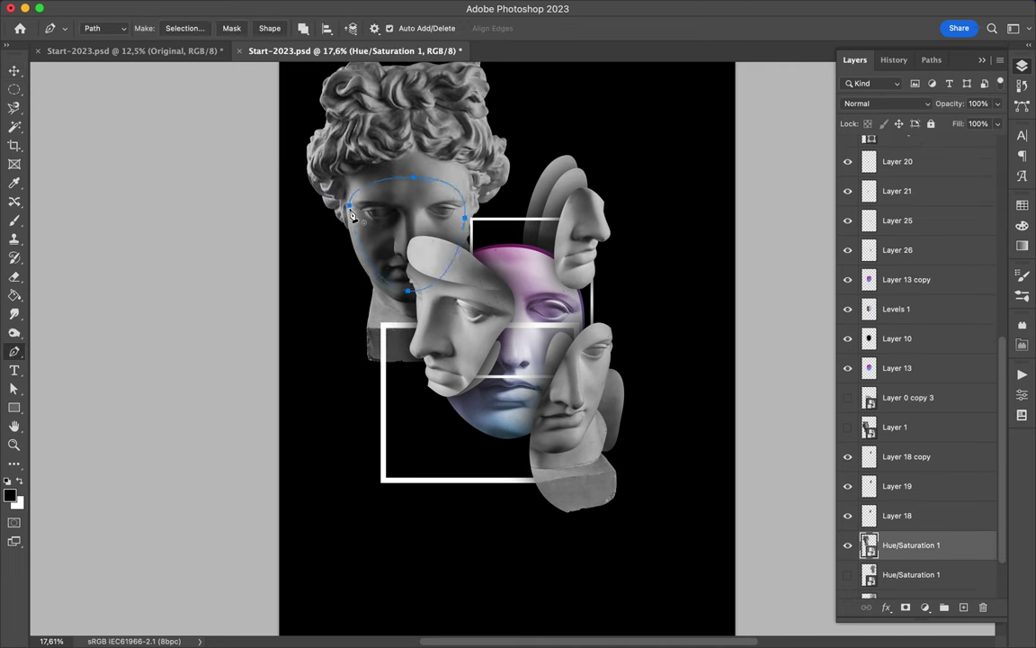
key(ctrl+j)
key(v)
drag(409, 242, 468, 396)
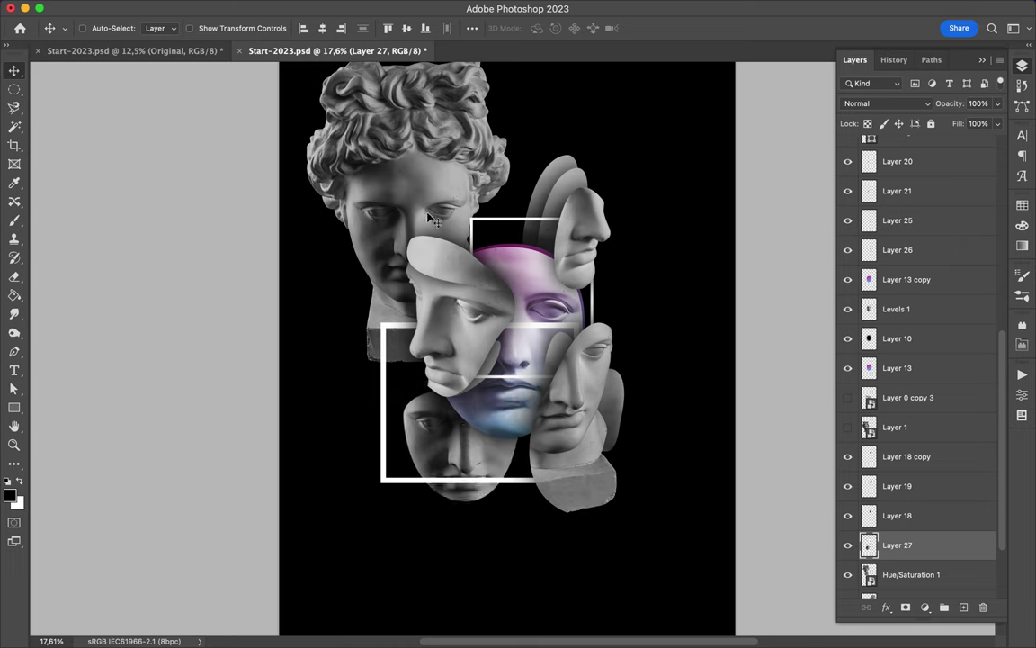
click(847, 574)
Step: Mask Rectangle 1 copy so the frame is hidden where the face overlaps
click(517, 469)
ctrl+click(494, 483)
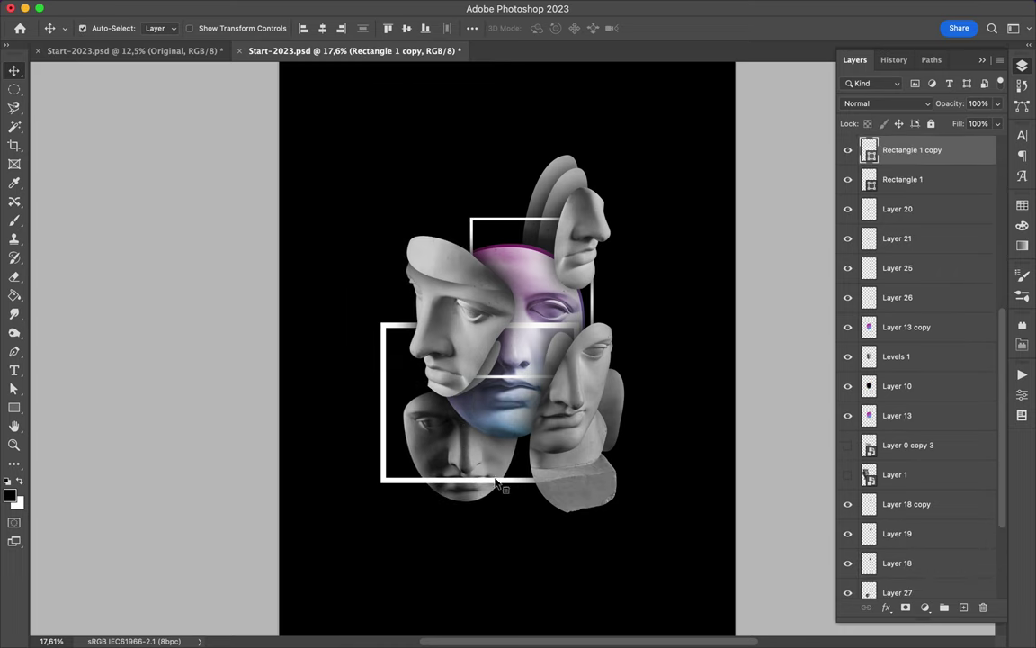
click(905, 608)
ctrl+click(869, 584)
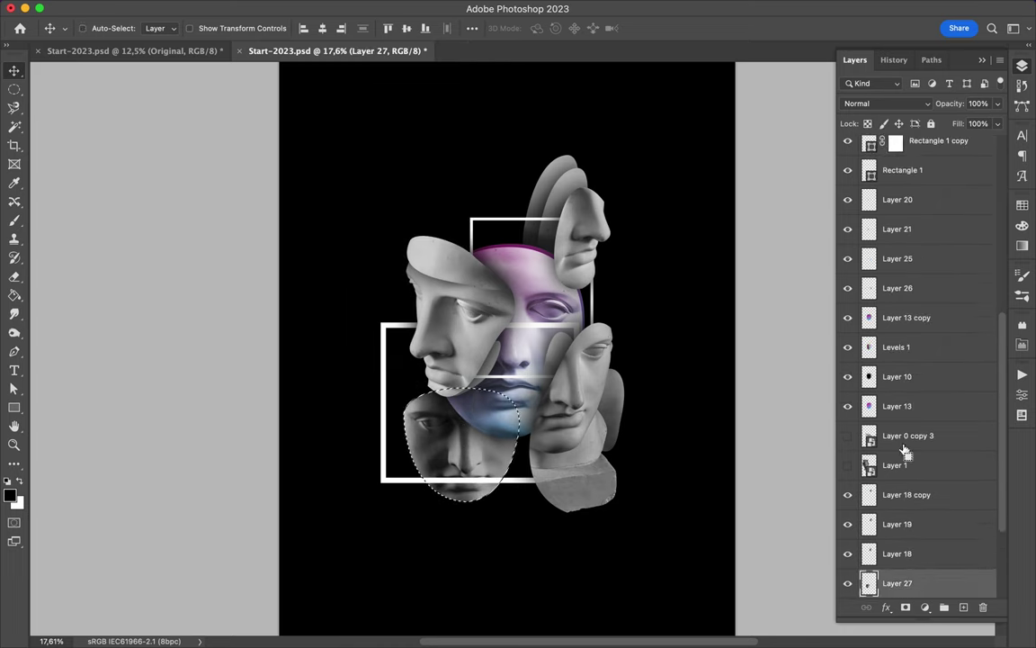
scroll(897, 150, up, 3)
click(895, 238)
key(b)
key(alt+BackSpace)
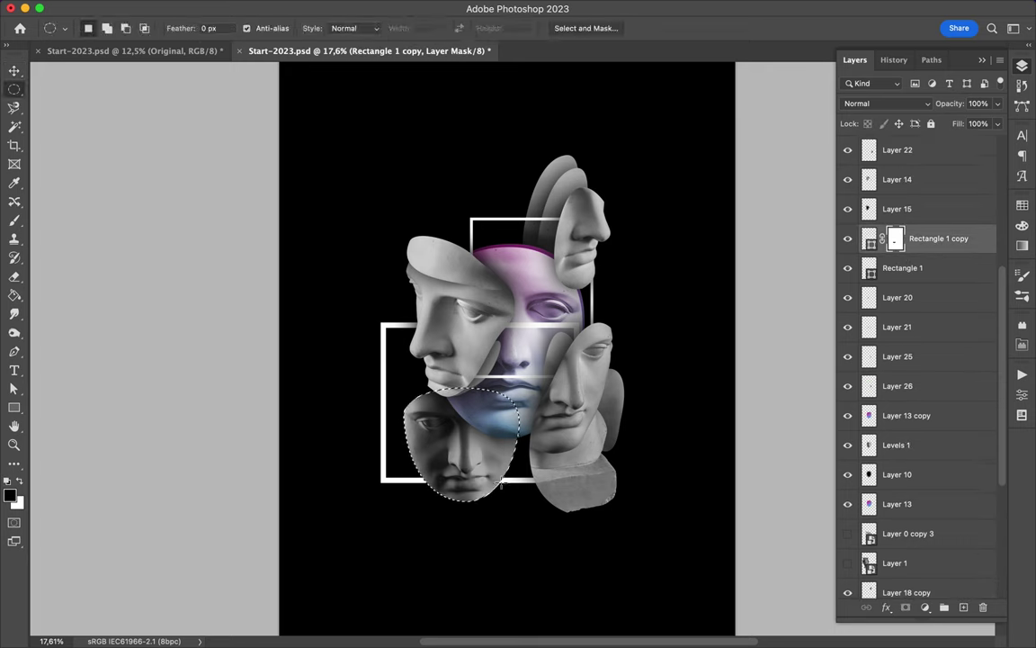
key(ctrl+d)
key(v)
Step: Fill the face outline with black on new Layer 28 and Gaussian-blur it into a shadow
click(921, 267)
key(ctrl+shift+alt+n)
scroll(900, 360, down, 5)
ctrl+click(869, 533)
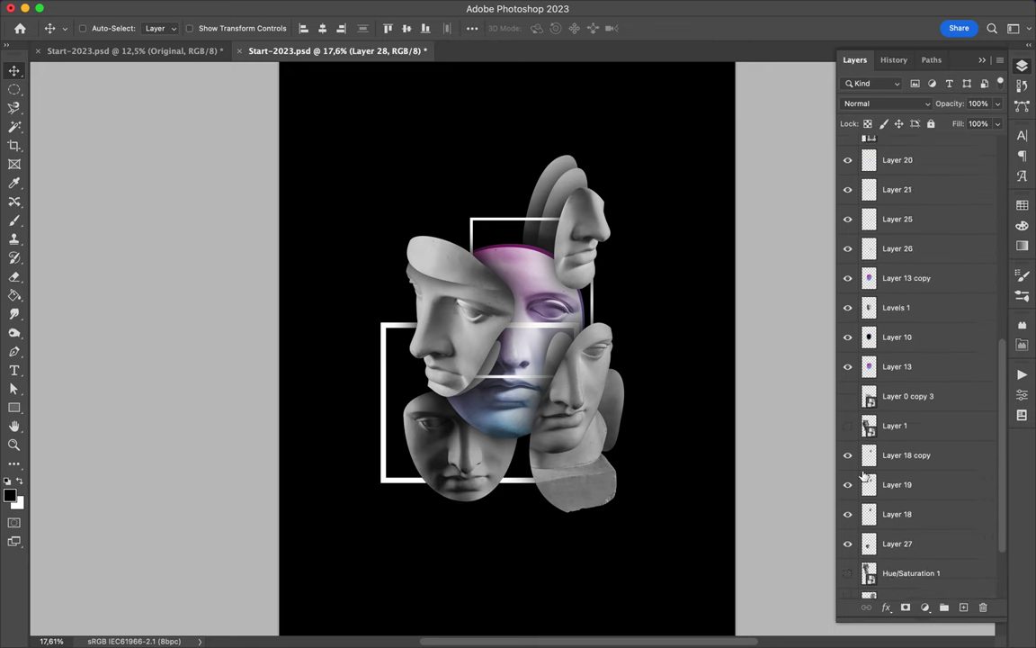
scroll(899, 360, up, 6)
key(g)
click(496, 488)
key(m)
key(ctrl+d)
key(ctrl+f)
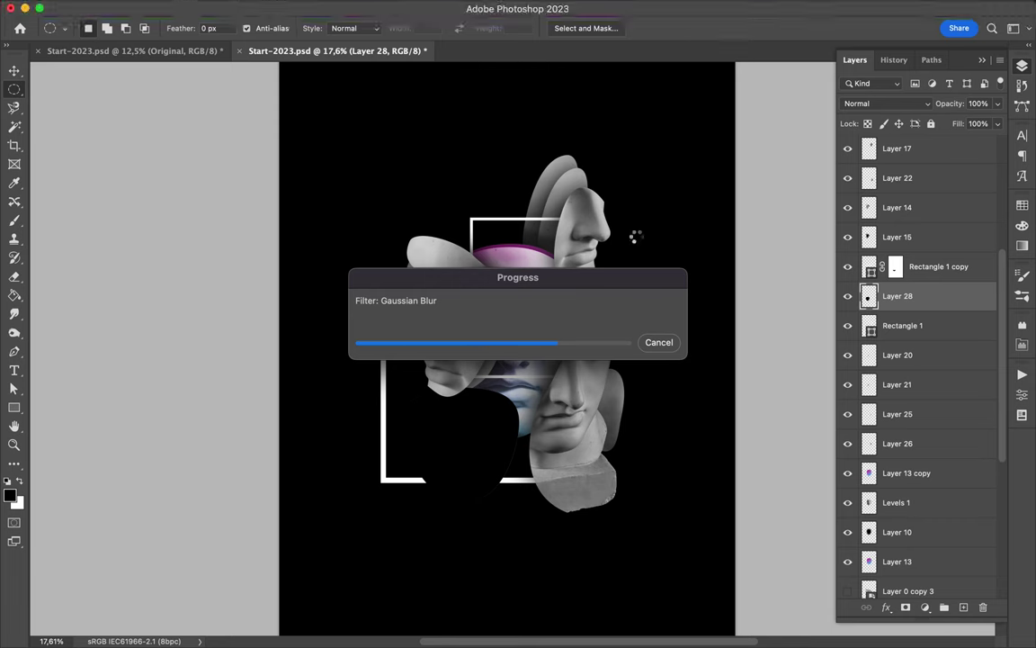
Step: Clip the shadow layer into the second frame and place a copy of the gradient circle
key(v)
drag(929, 305, 926, 254)
key(ctrl+alt+g)
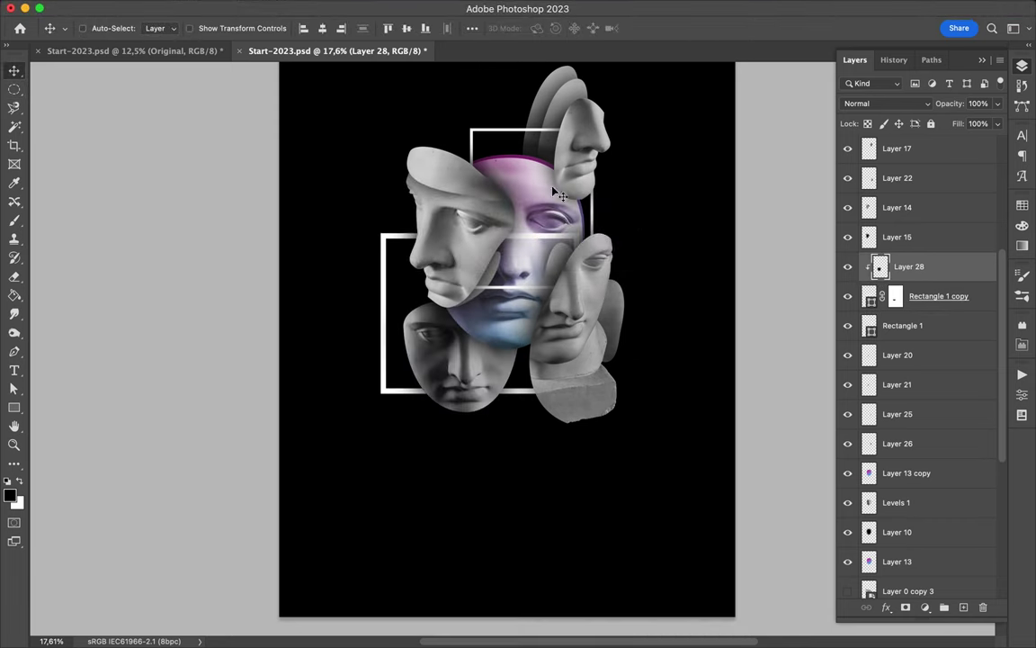
right_click(899, 473)
drag(710, 293, 495, 369)
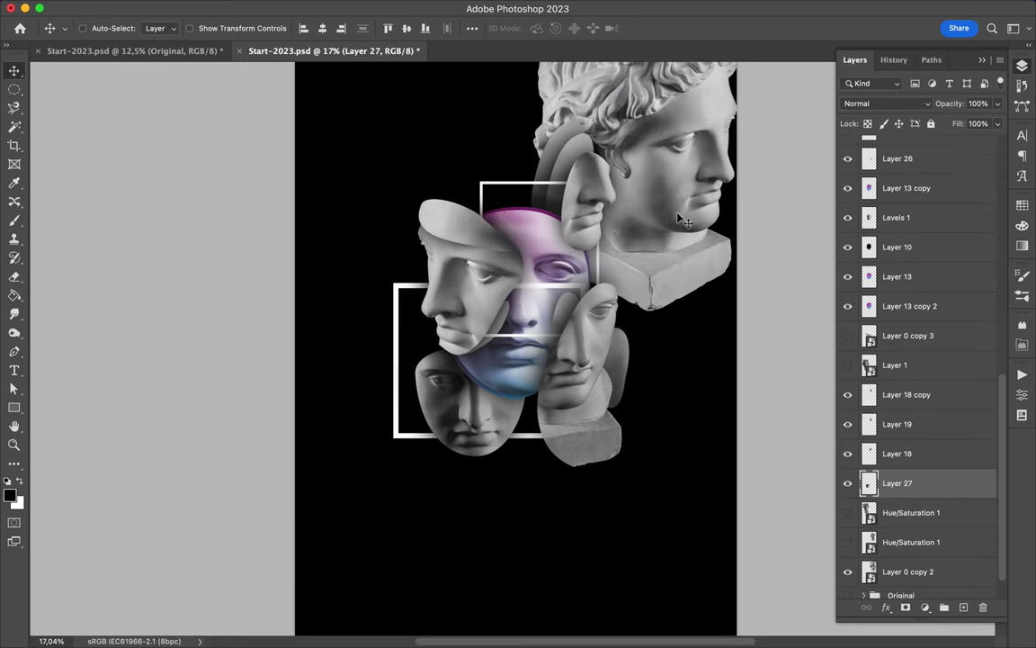
Step: Cut a stone base piece from the top-right statue head and move it below the faces
ctrl+click(681, 219)
key(p)
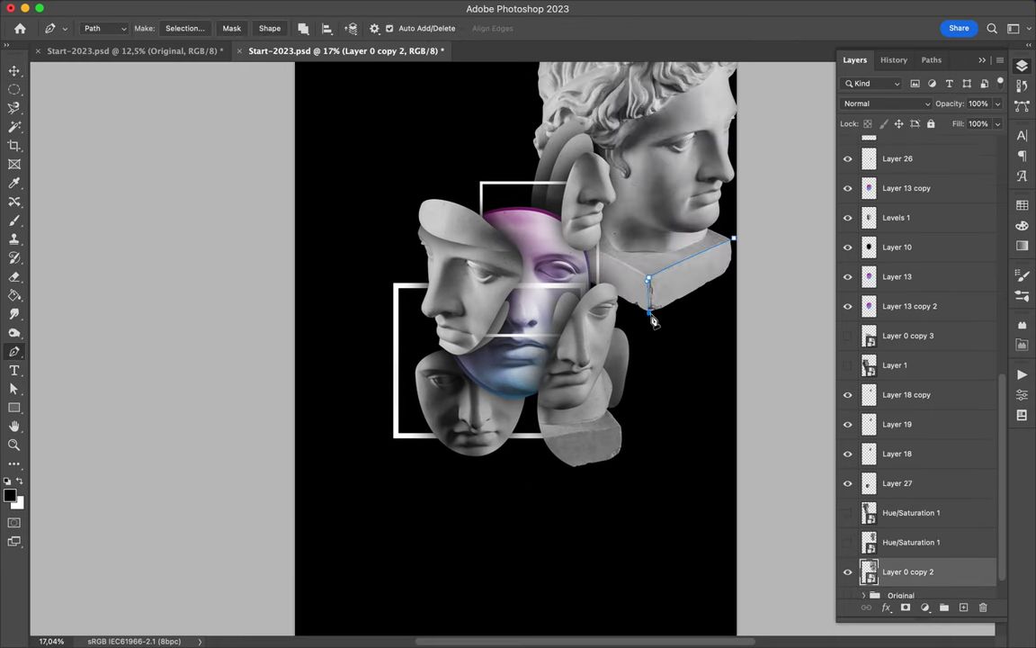
right_click(733, 283)
key(Return)
key(ctrl+j)
key(v)
mouse_move(688, 279)
mouse_down()
mouse_move(513, 444)
mouse_move(525, 412)
mouse_up()
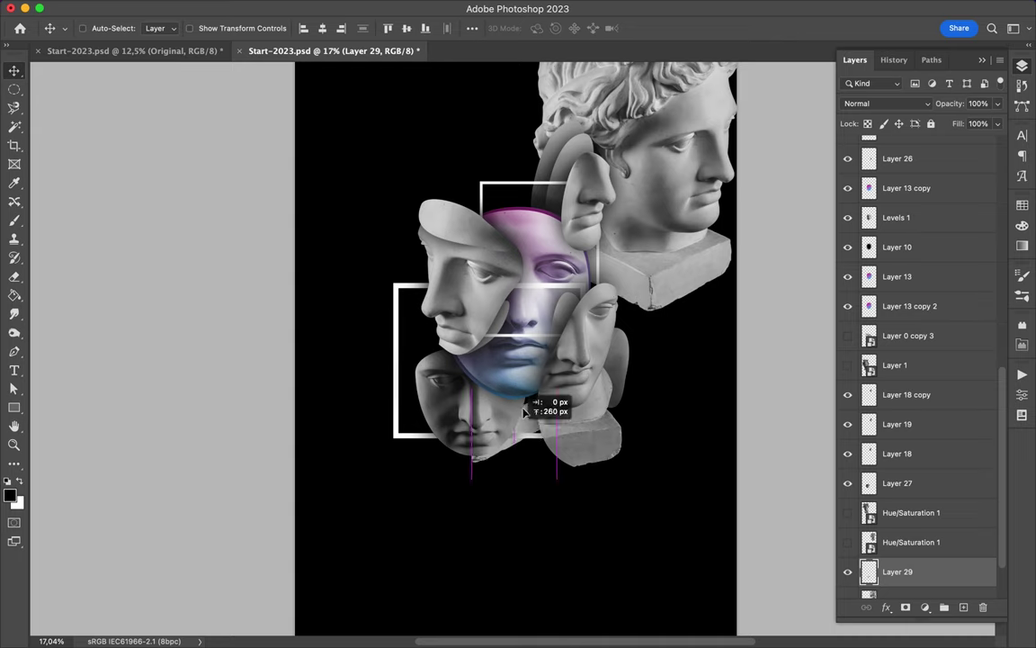
Step: Duplicate the two stone pieces and shift the copies left
key(ctrl+j)
ctrl+click(963, 607)
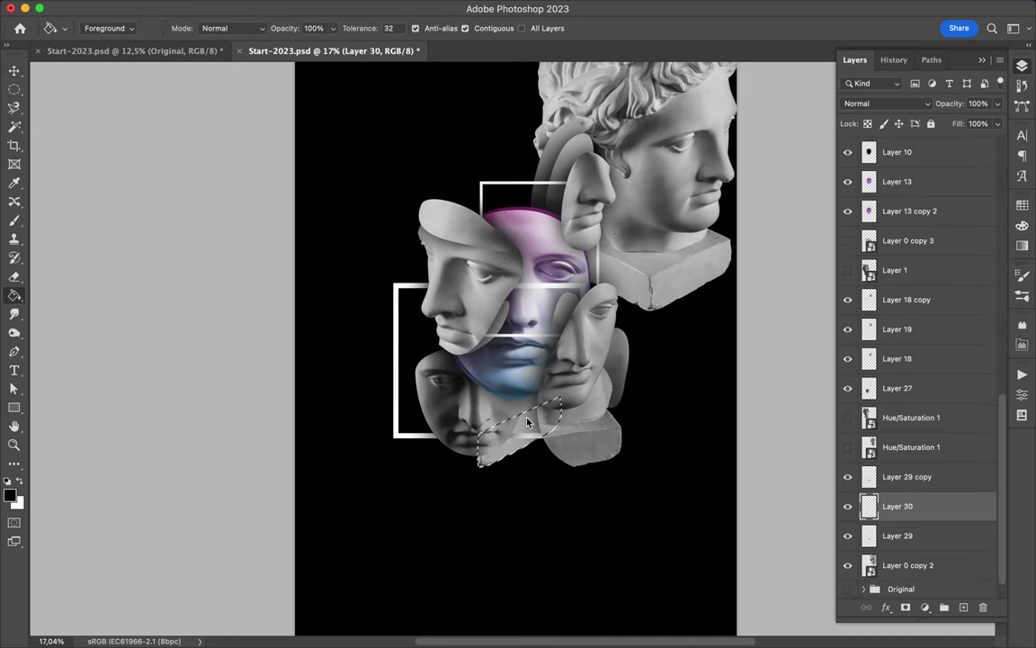
key(m)
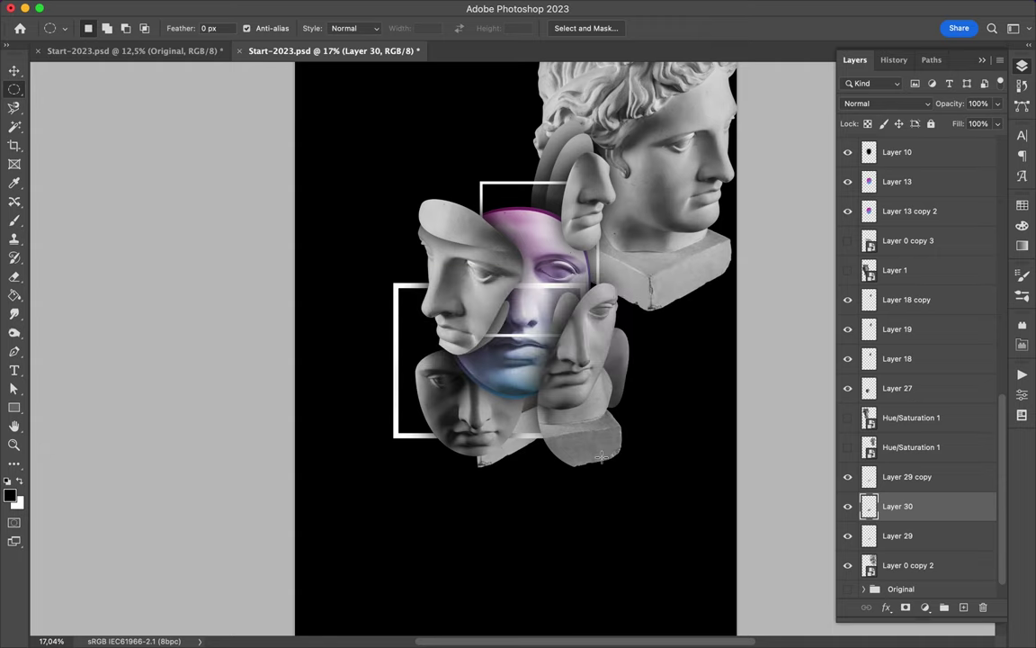
key(v)
drag(601, 455, 530, 423)
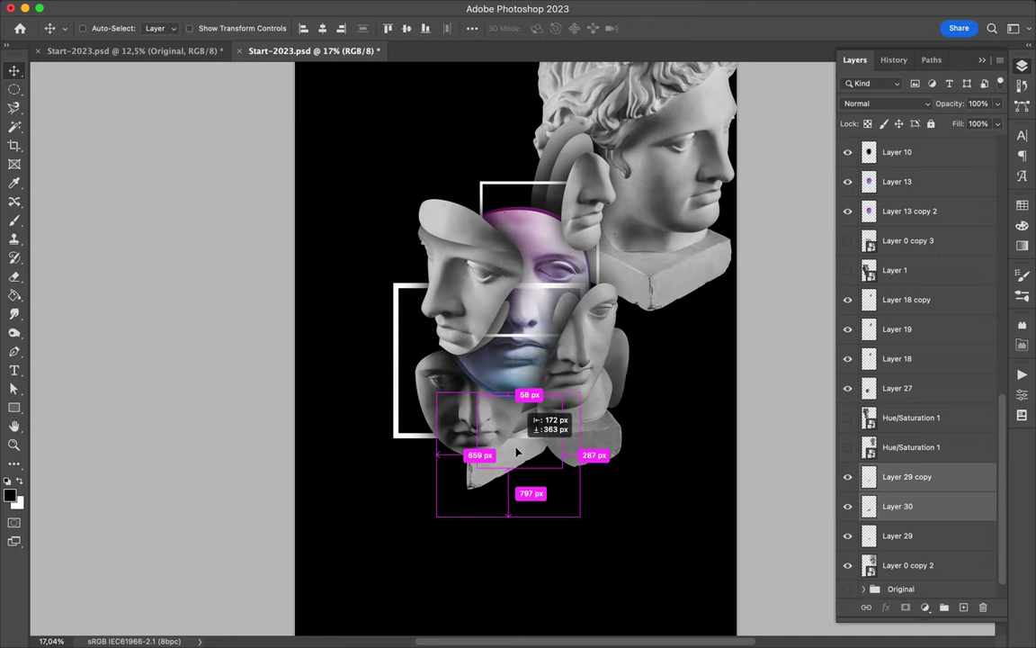
scroll(630, 290, down, 1)
Step: Cut a triangle shard onto a new layer, move it up-left and rotate it upright
key(p)
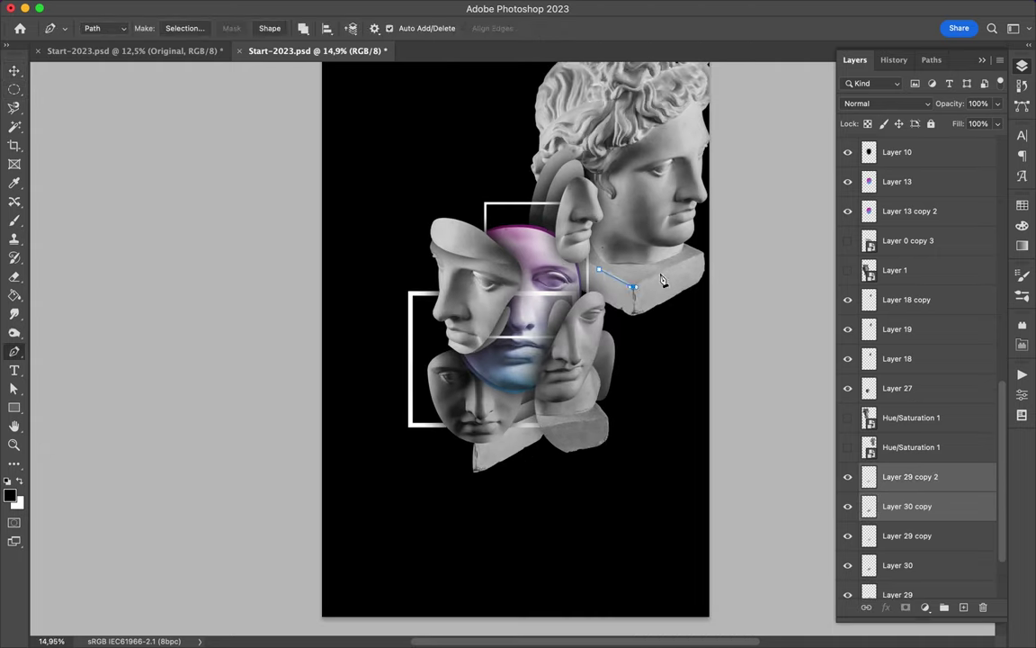
right_click(591, 276)
click(596, 259)
key(ctrl+j)
key(v)
mouse_move(638, 285)
mouse_down()
mouse_move(471, 206)
mouse_move(509, 81)
mouse_up()
key(ctrl+t)
key(Return)
drag(462, 192, 470, 209)
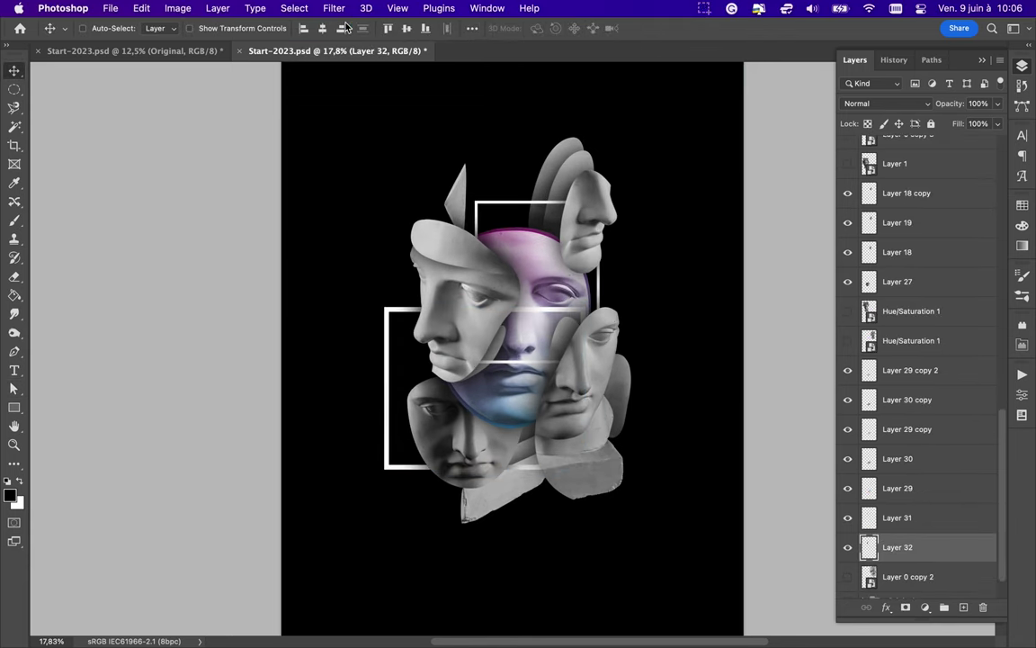
Step: Duplicate the triangle shard layers twice and reposition the copies lower right
shift+super+click(461, 206)
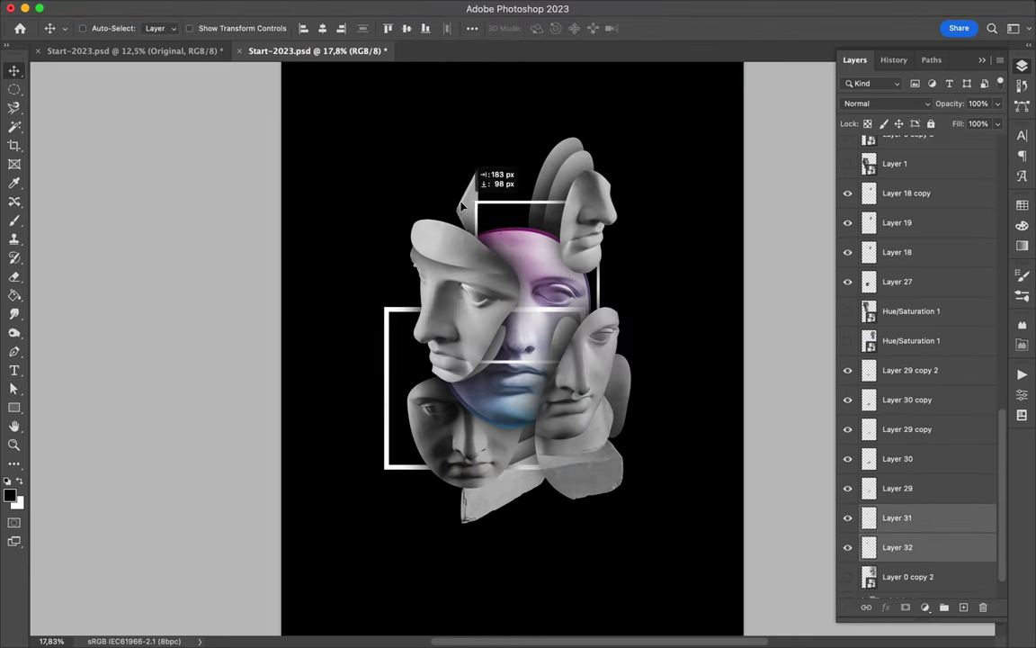
drag(932, 534, 884, 184)
drag(649, 468, 617, 495)
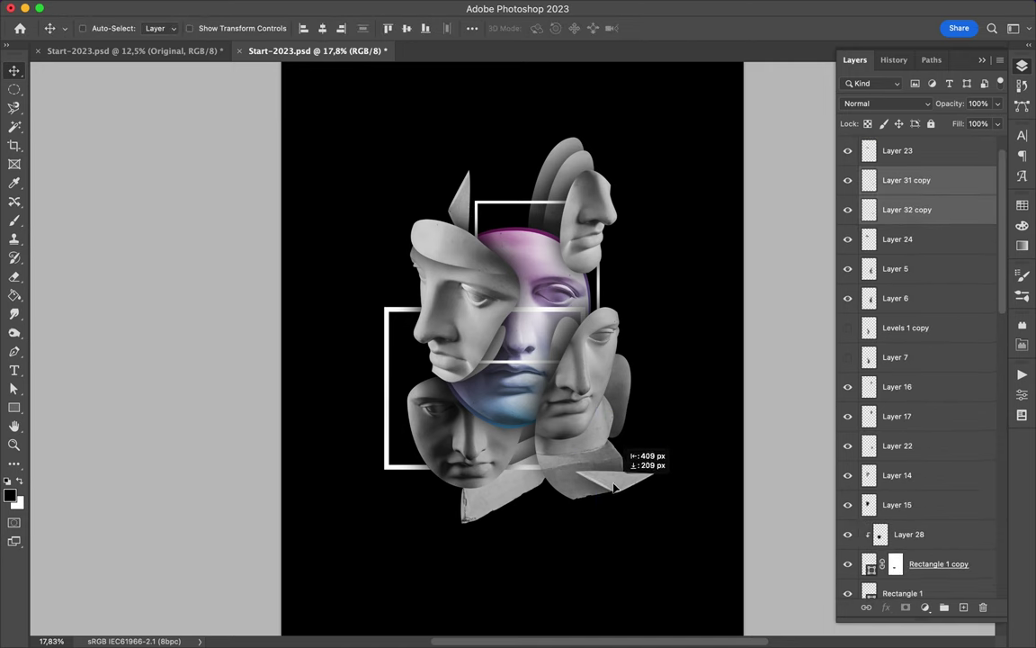
key(super+t)
key(Escape)
key(super+j)
key(super+t)
key(Return)
Step: Scale down the Layer 31 copy 2 and Layer 32 copy 2 shard pair
click(908, 239)
shift+click(908, 268)
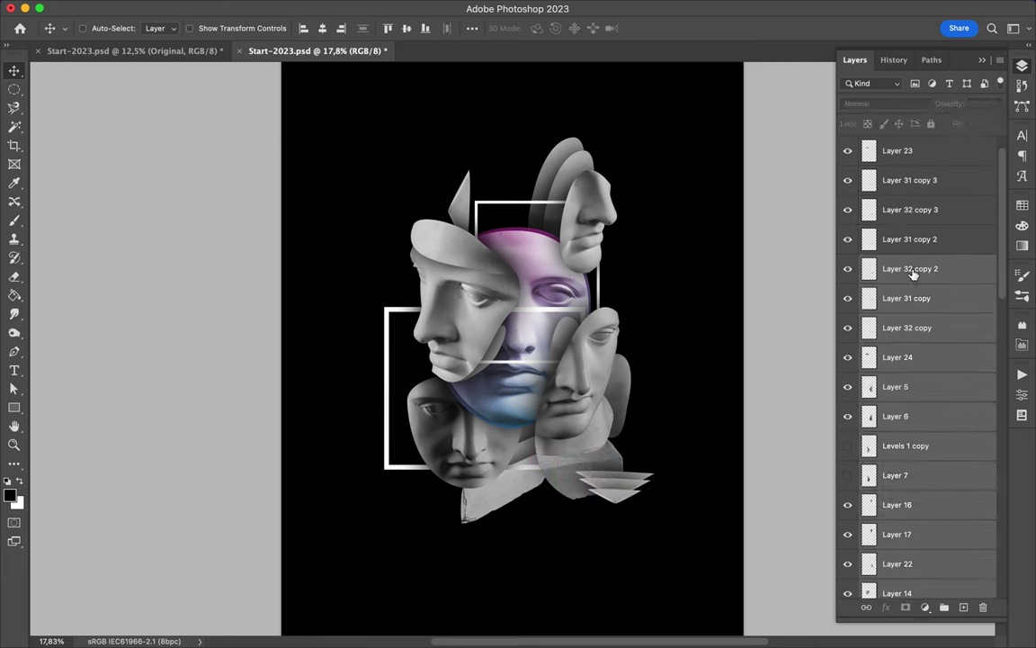
key(super+t)
drag(614, 460, 621, 447)
key(Return)
Step: Draw a pink-blue gradient over the shards on Layer 33, set Multiply, fill 66%
key(super+shift+alt+n)
key(g)
key(shift+g)
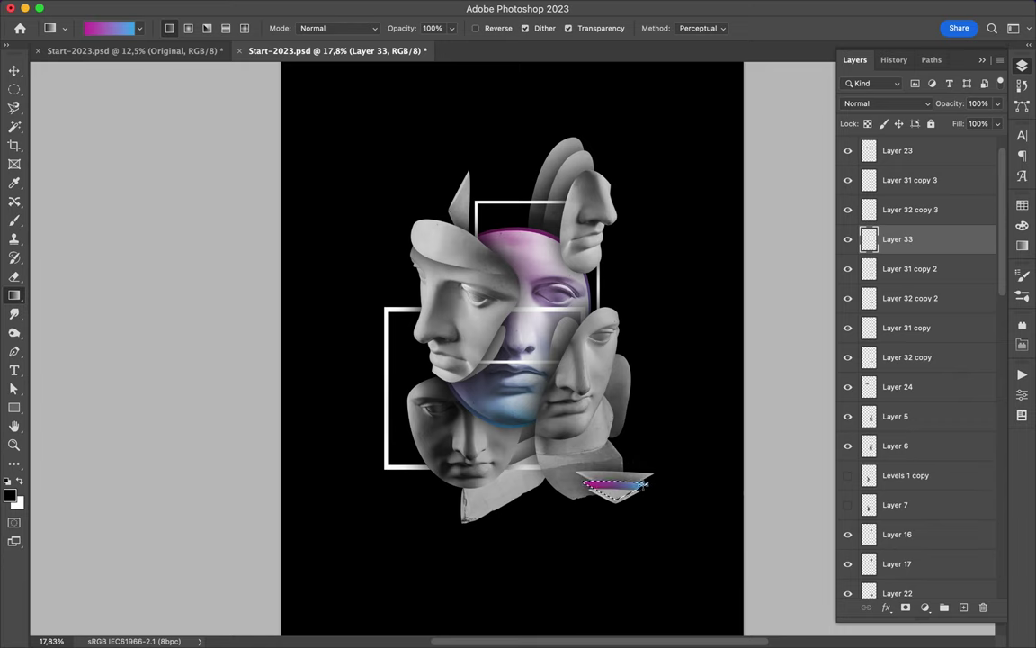
key(super+d)
key(v)
click(886, 103)
click(877, 154)
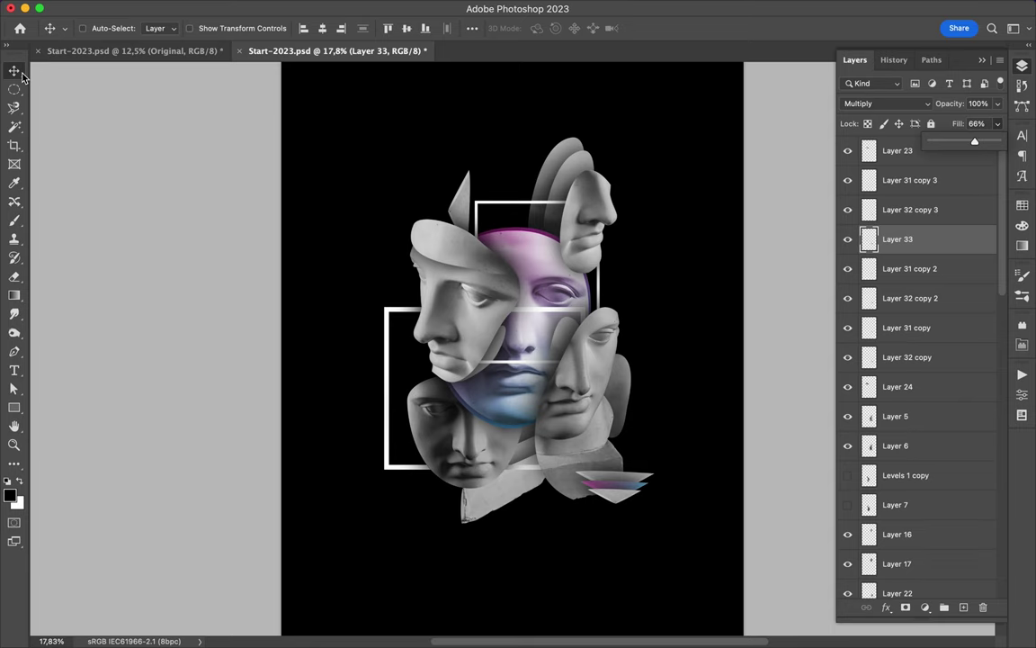
Step: Copy Layer 29 copy 3 and Layer 30 copy 2 down below Layer 18
scroll(918, 360, down, 5)
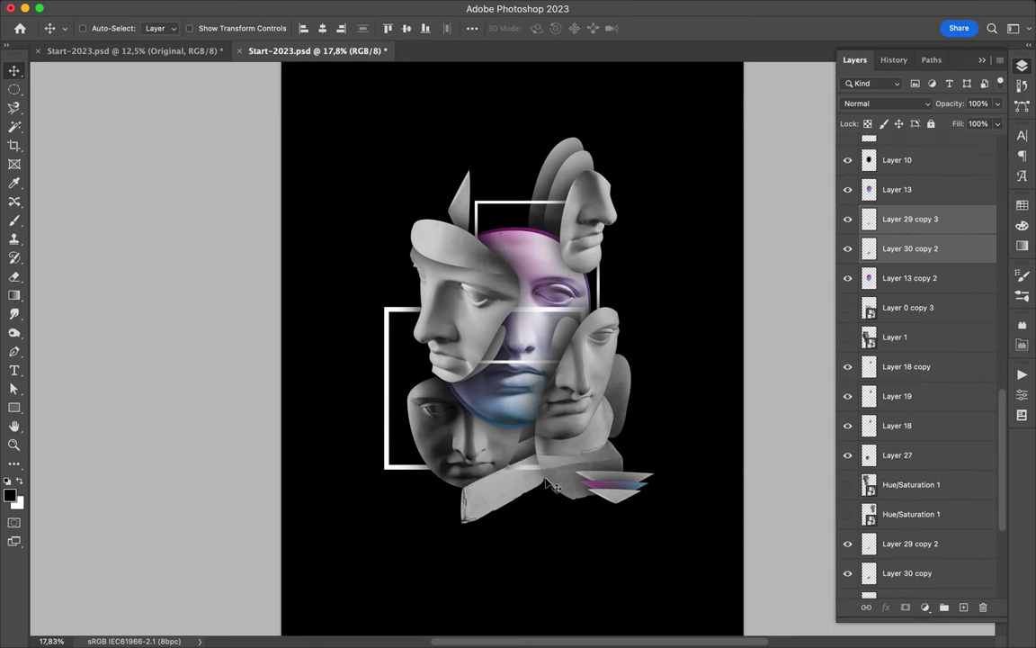
drag(908, 224, 899, 159)
drag(909, 287, 904, 427)
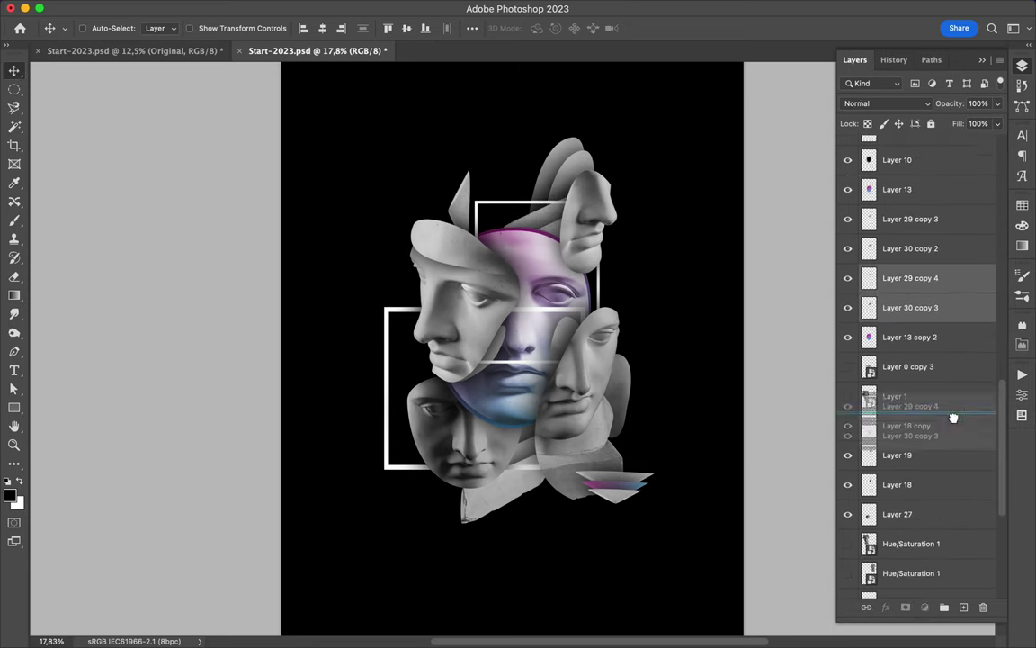
key(super+bracketleft)
key(super+bracketleft)
key(super+bracketleft)
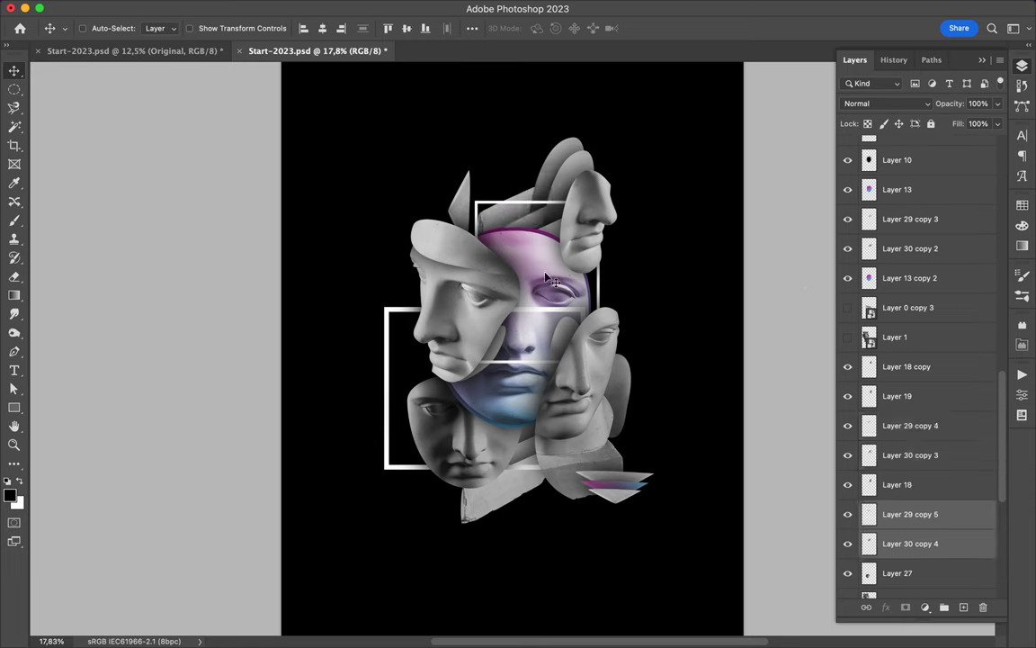
scroll(518, 189, up, 2)
scroll(520, 189, up, 2)
Step: Fill a round sphere on new layers above Layer 14 and soften it with a 43 px Gaussian Blur
super+click(423, 418)
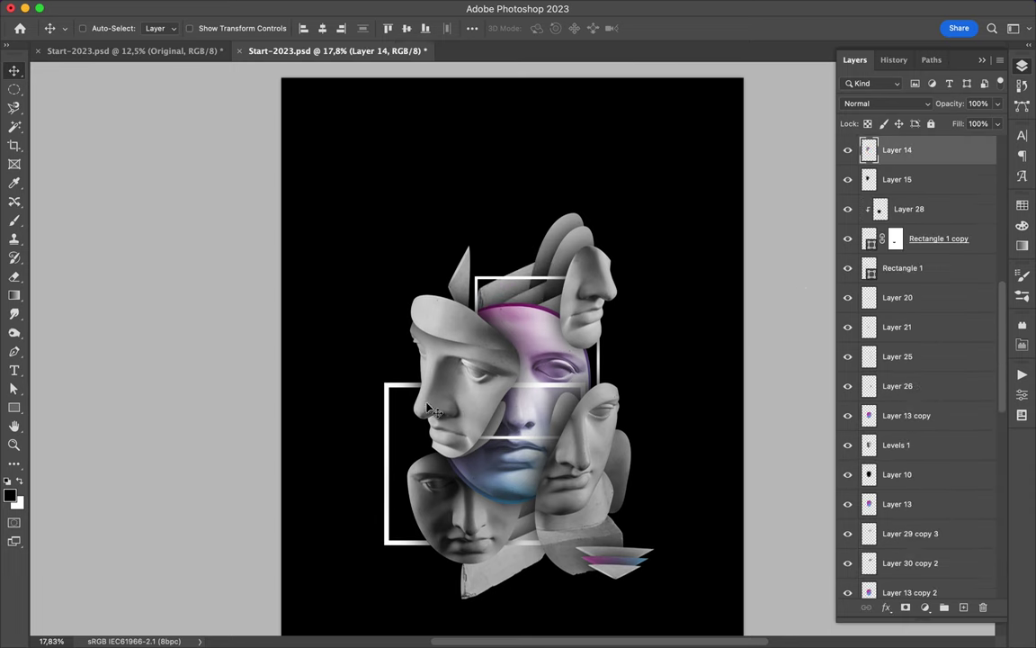
key(p)
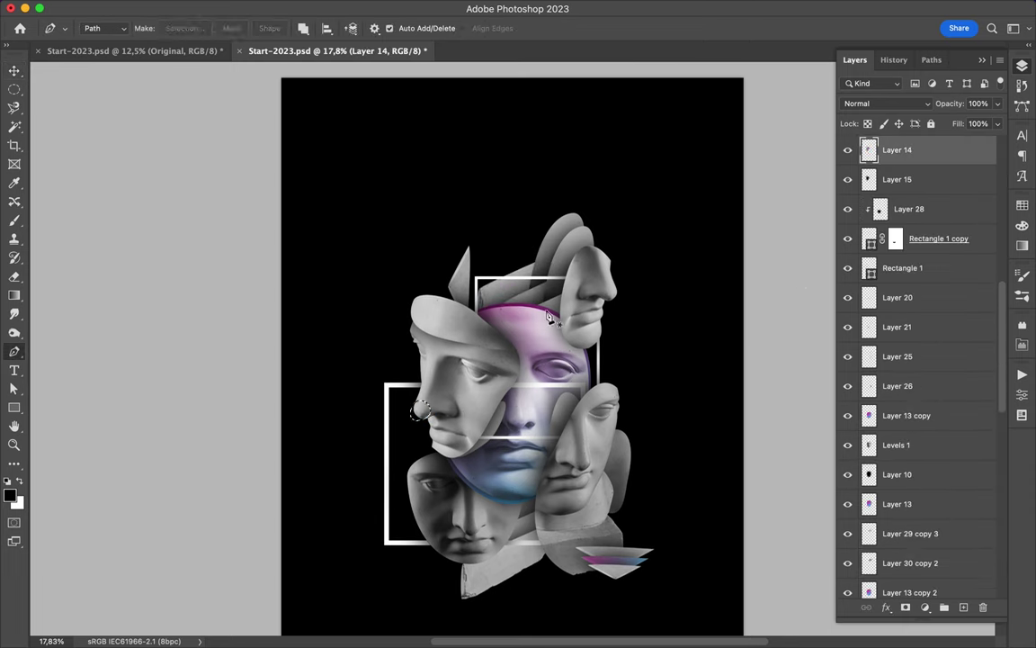
key(v)
key(super+shift+alt+n)
key(super+plus)
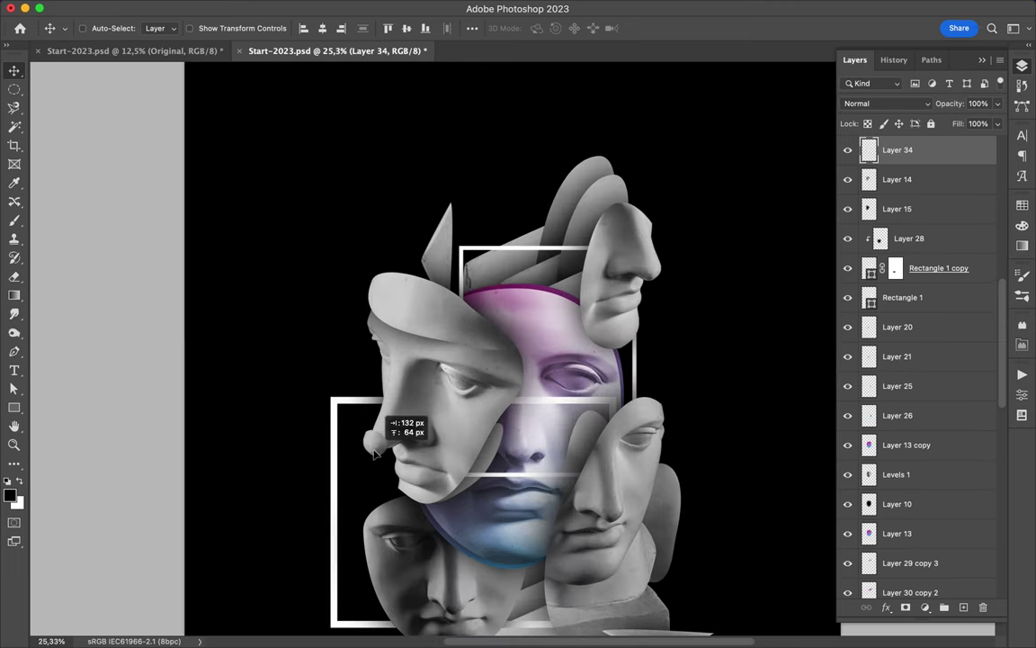
key(super+shift+alt+n)
key(g)
key(shift+g)
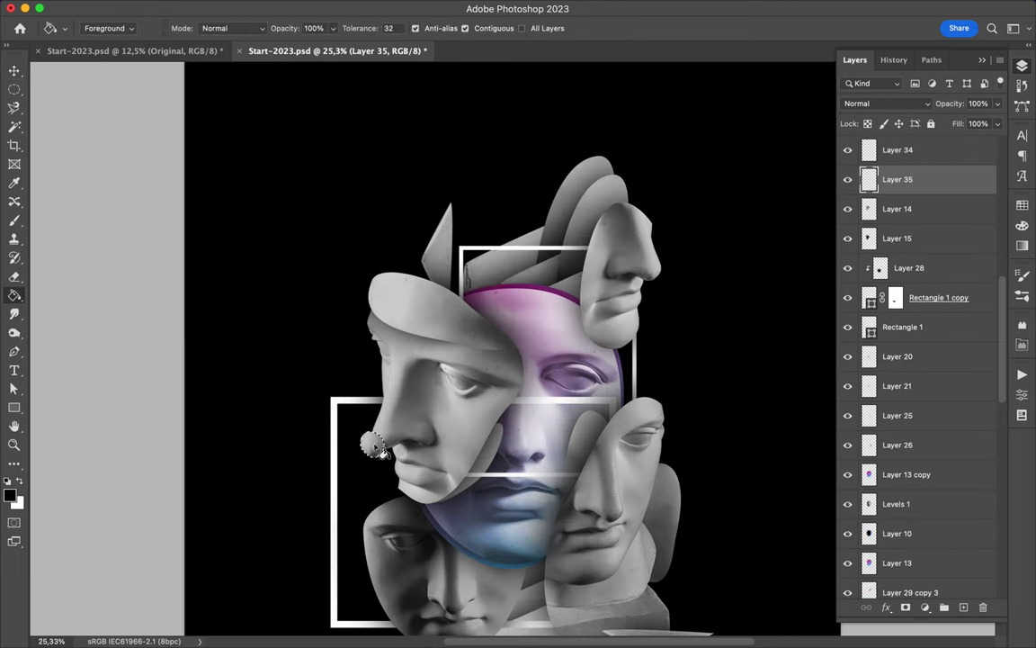
click(334, 8)
click(558, 238)
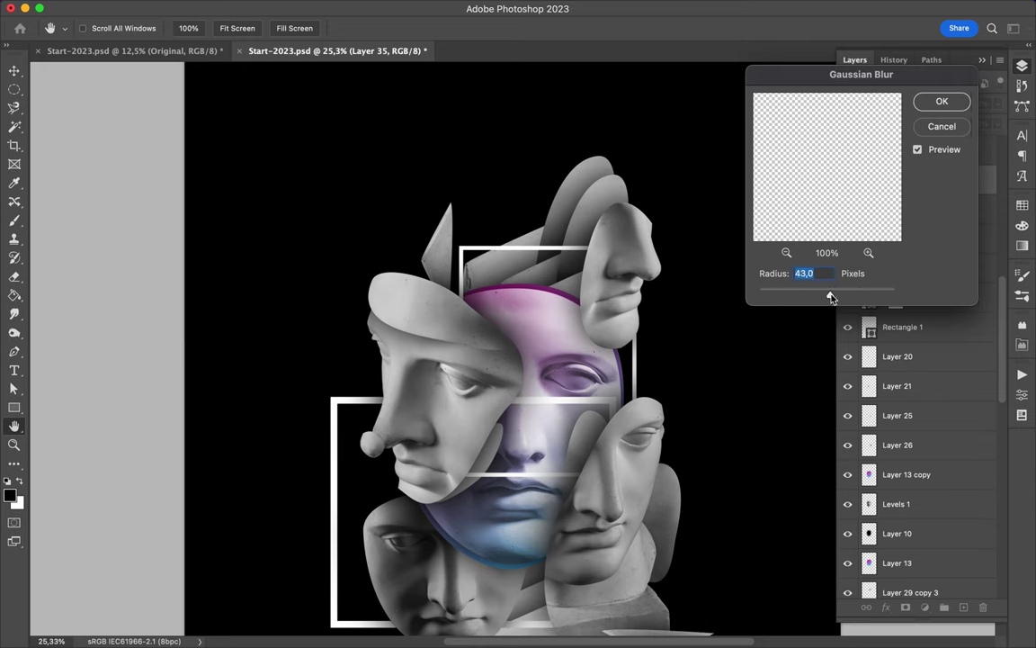
click(921, 102)
Step: Duplicate the sphere and scatter copies by the right face's nose, lower chin, pink face and left nose
key(v)
scroll(745, 324, down, 3)
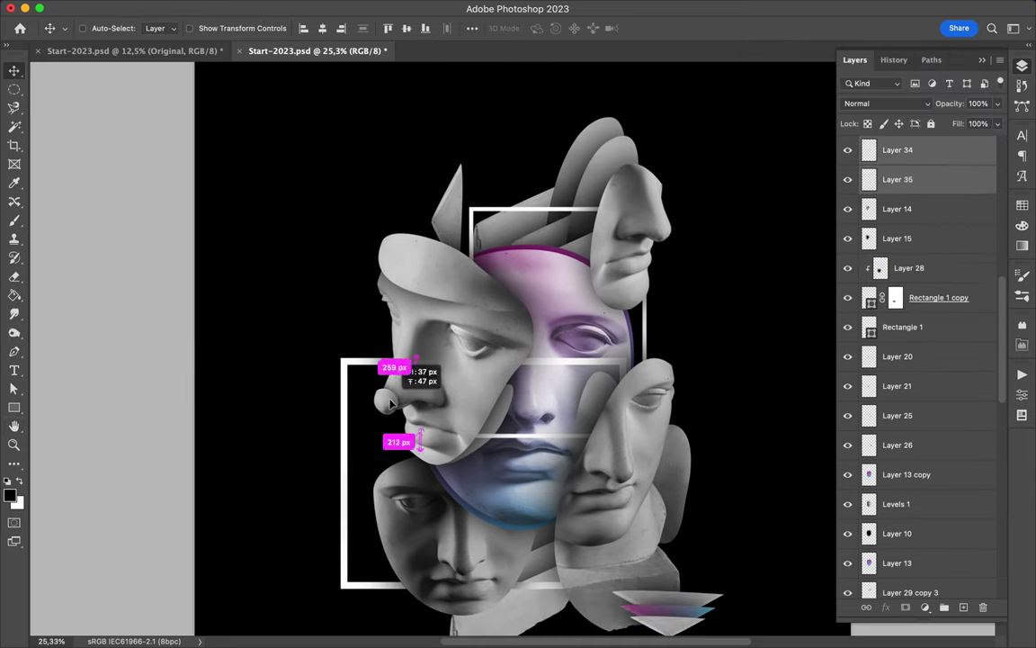
mouse_move(364, 424)
mouse_down()
mouse_move(358, 415)
mouse_move(334, 444)
mouse_up()
key(ctrl+t)
key(Return)
key(ctrl+t)
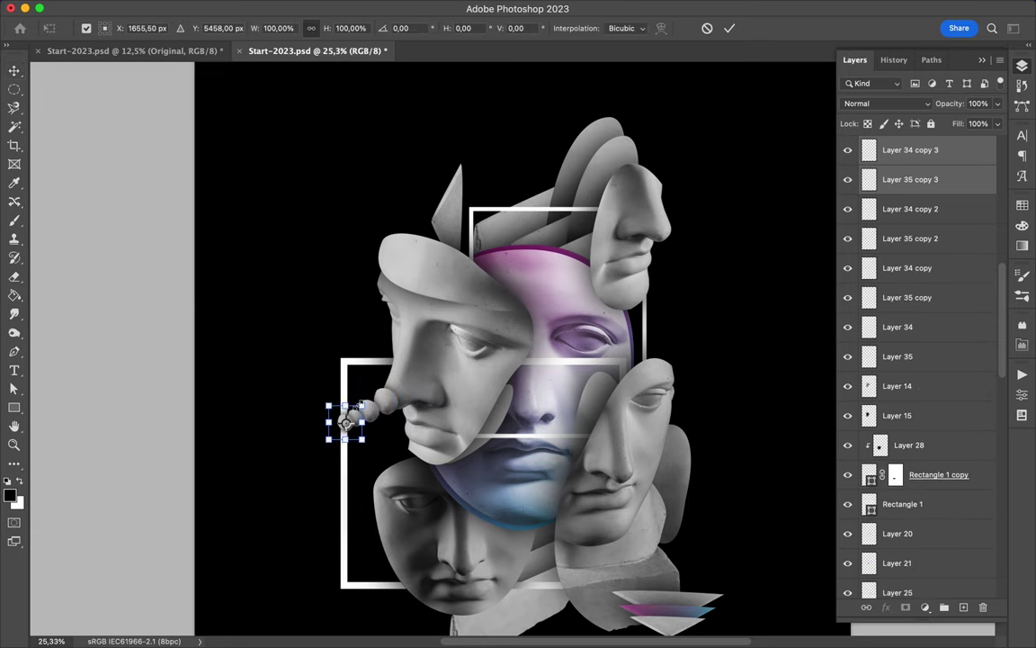
key(Return)
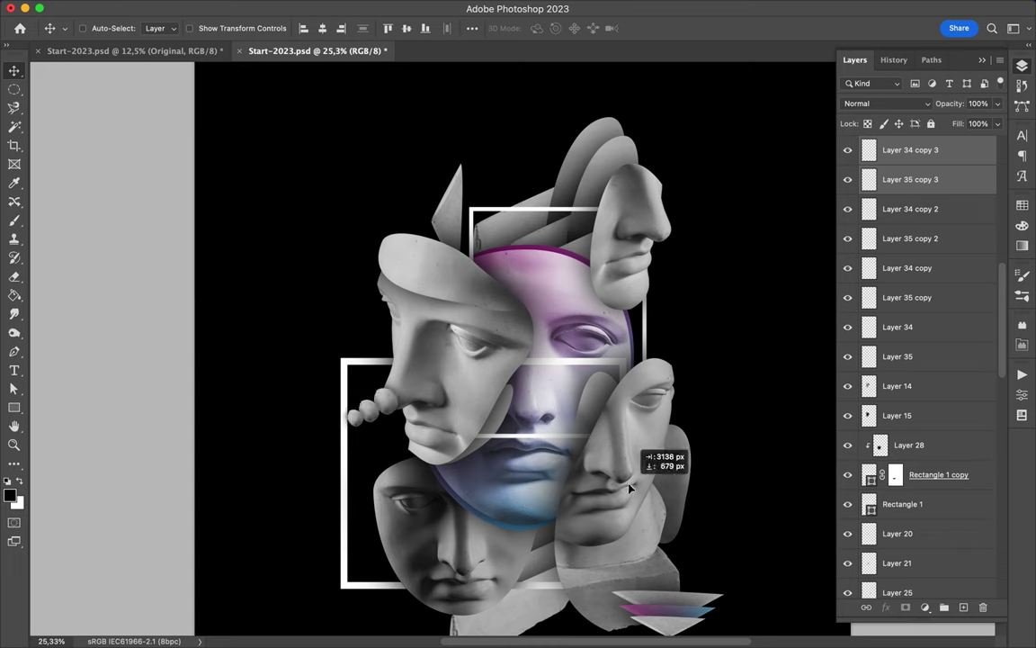
drag(630, 487, 673, 236)
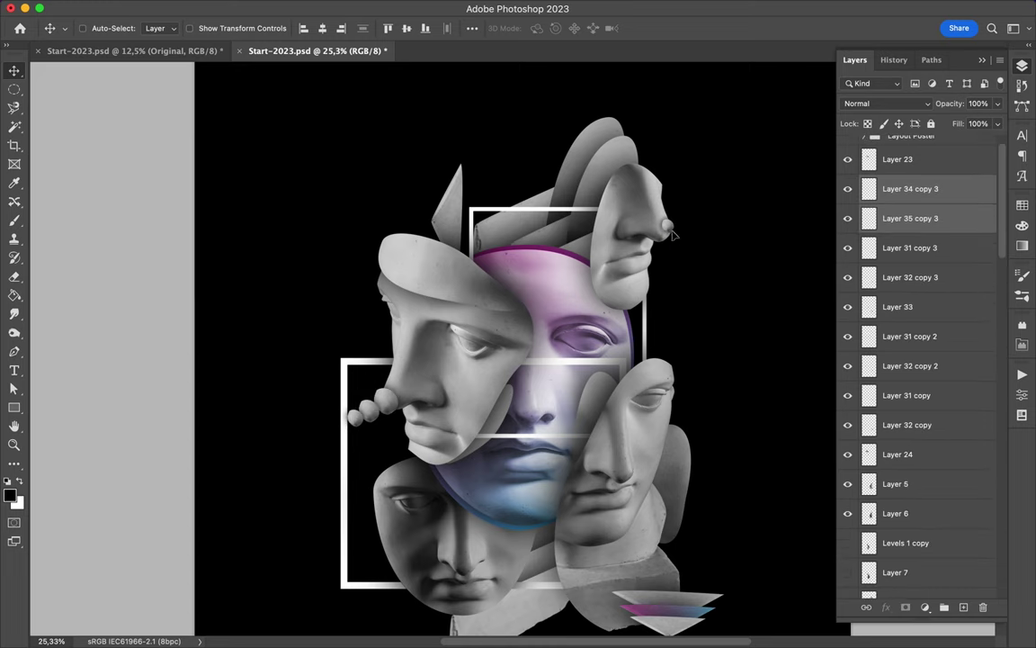
drag(355, 414, 444, 562)
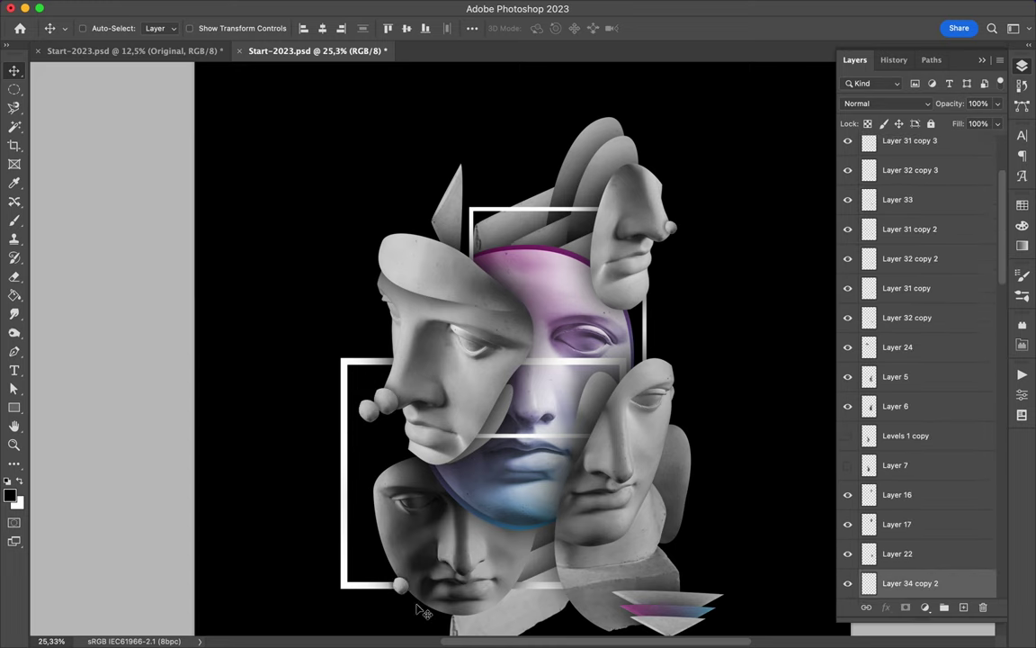
scroll(423, 612, down, 3)
drag(697, 388, 635, 261)
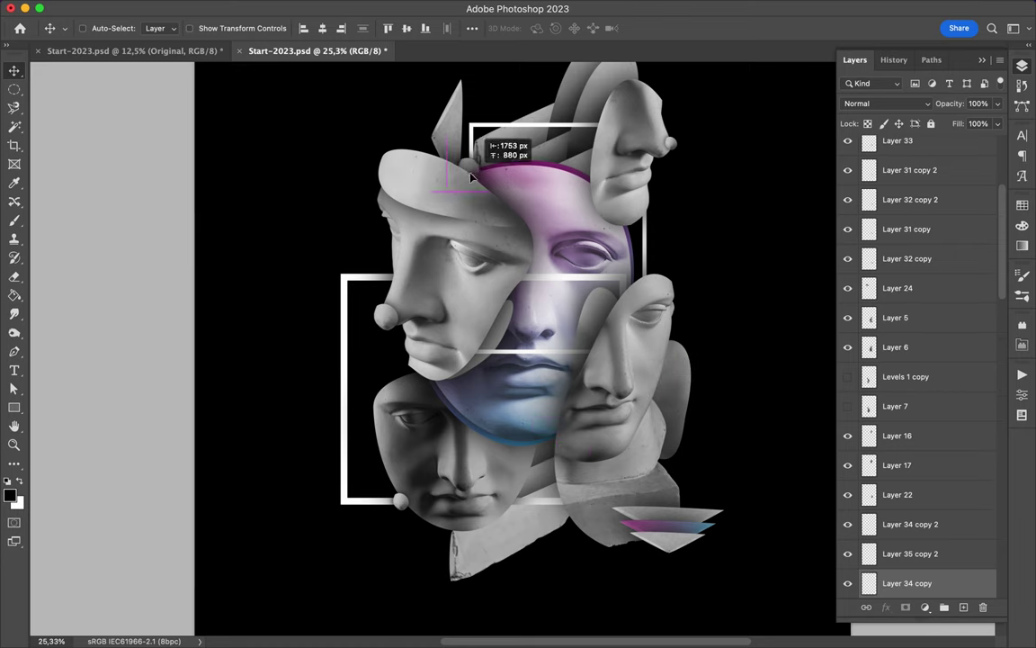
scroll(517, 348, down, 2)
drag(405, 320, 414, 331)
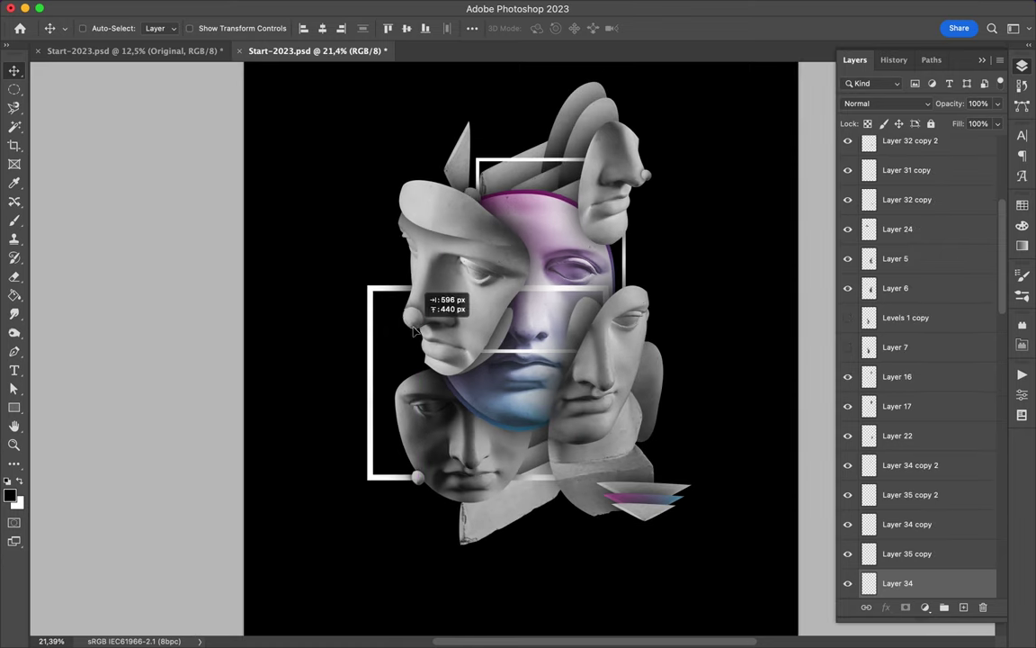
Step: Add a Levels adjustment at 26/0.74/255 clipped to the sphere layer
click(925, 607)
click(868, 388)
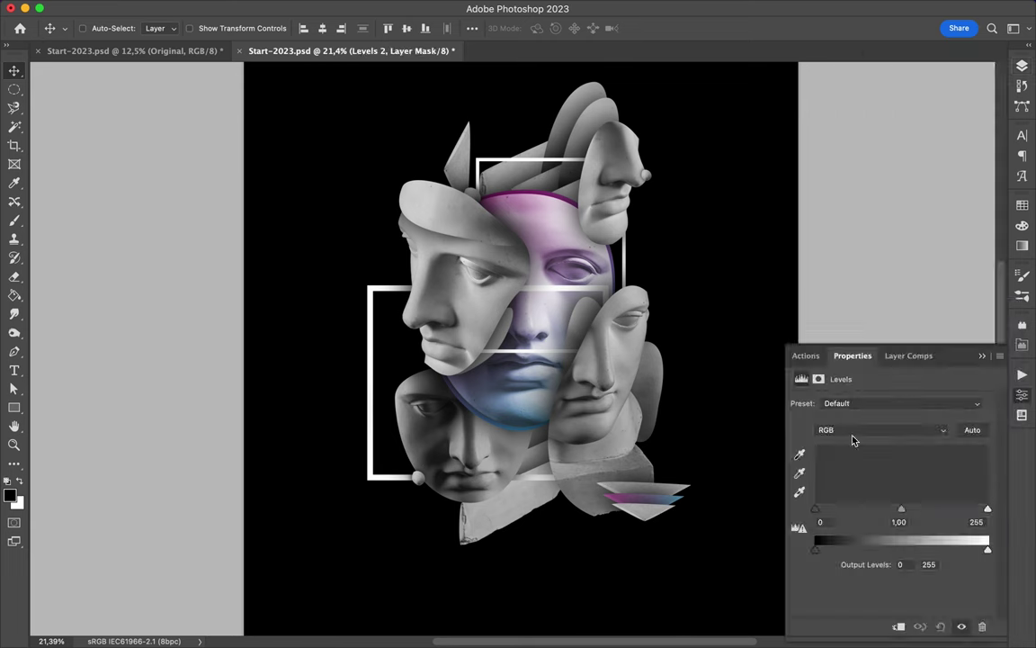
drag(816, 509, 834, 509)
drag(934, 509, 914, 509)
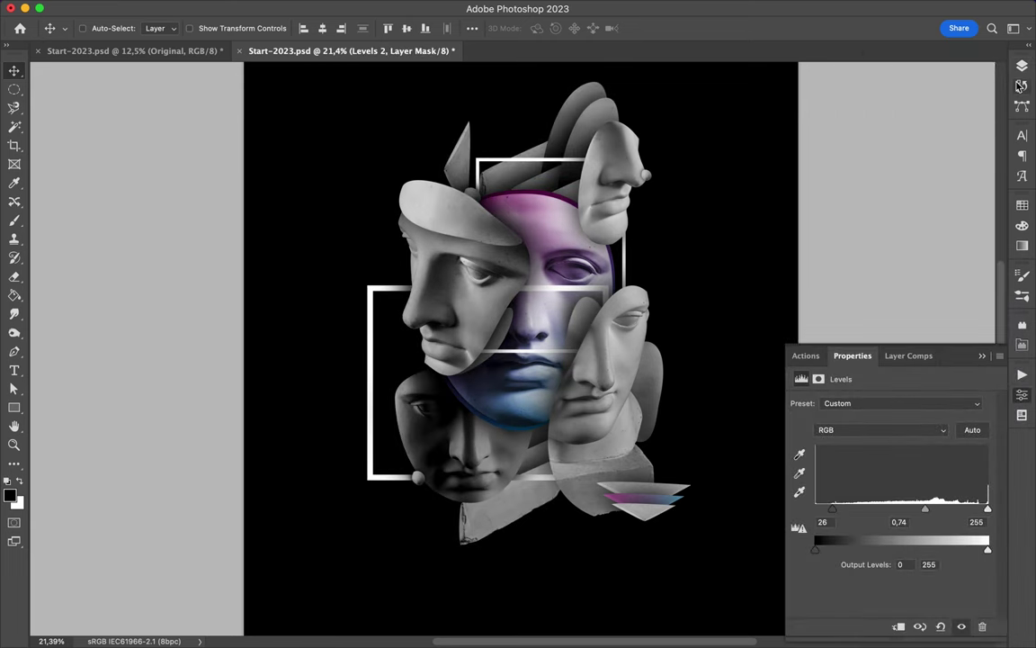
click(1022, 66)
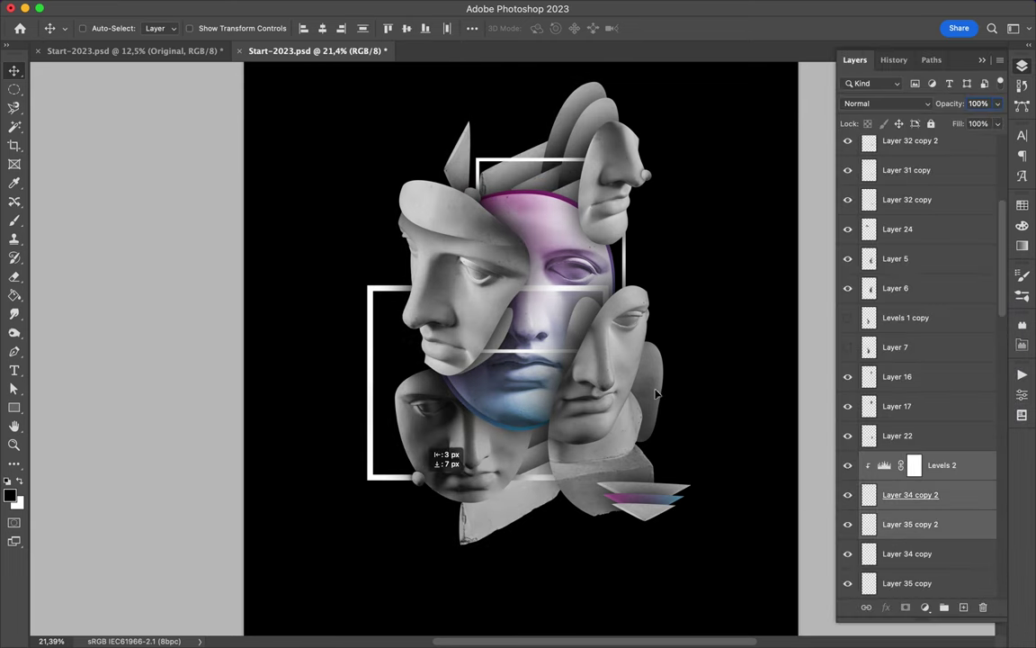
scroll(621, 454, up, 1)
Step: Trace the right face's cheek on Layer 5 with a pen path and copy it to its own layer
ctrl+click(632, 350)
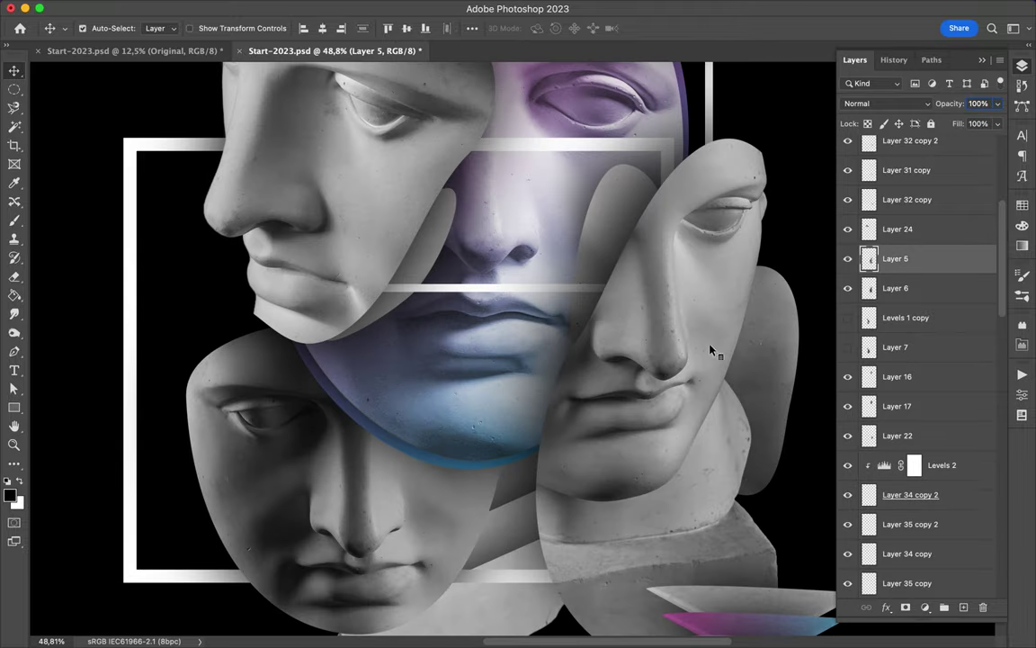
key(p)
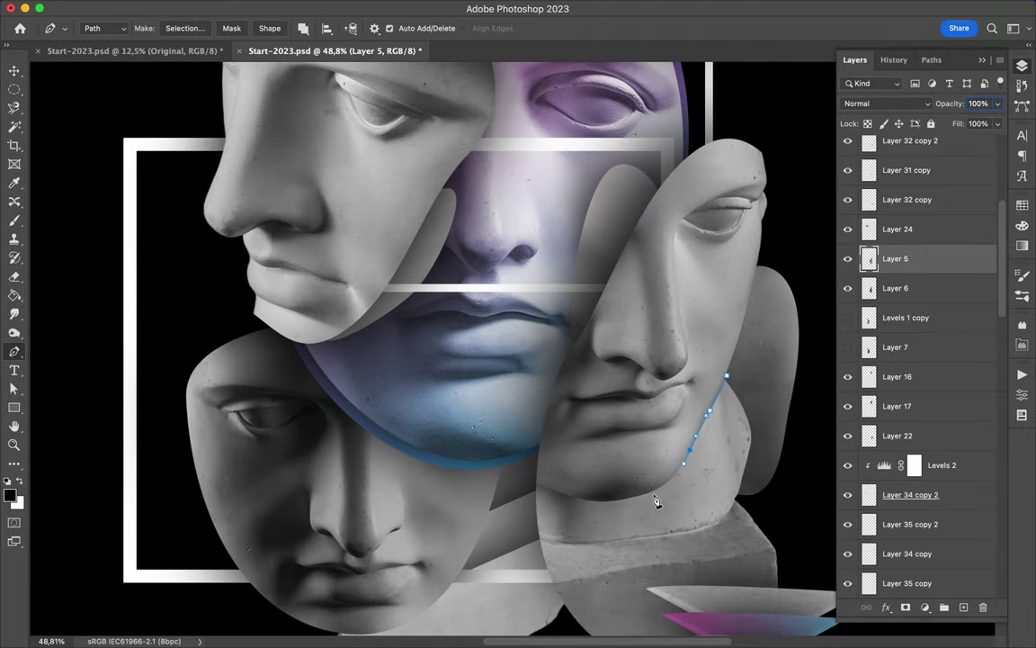
click(711, 256)
click(749, 267)
click(725, 376)
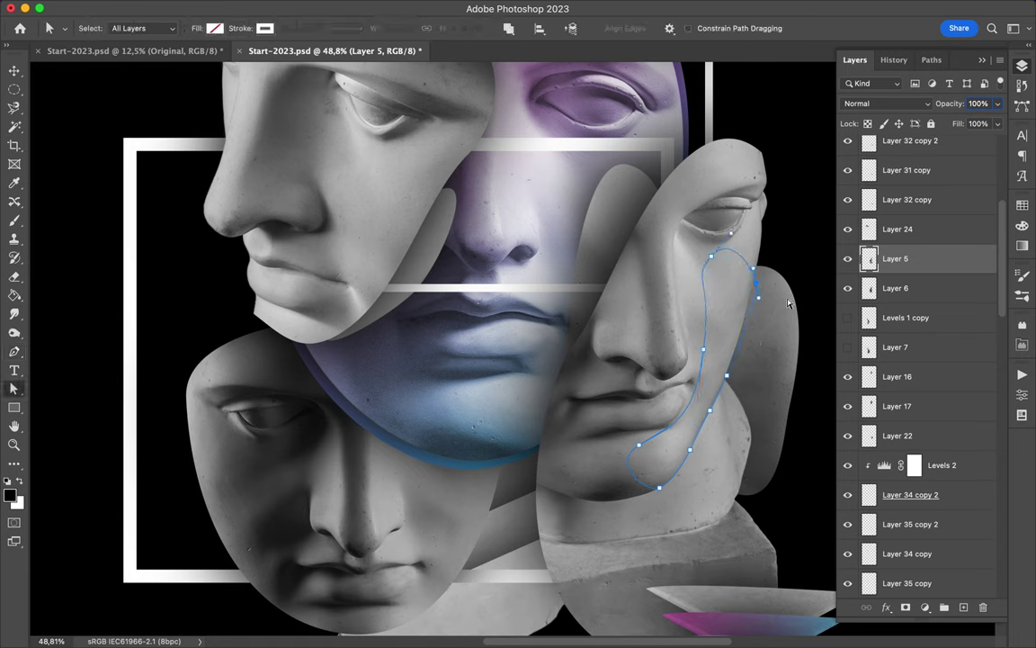
right_click(788, 303)
click(836, 378)
key(Return)
key(v)
key(ctrl+j)
Step: Warp the cheek piece slightly down-right with Liquify
click(333, 8)
click(313, 131)
drag(412, 269, 461, 307)
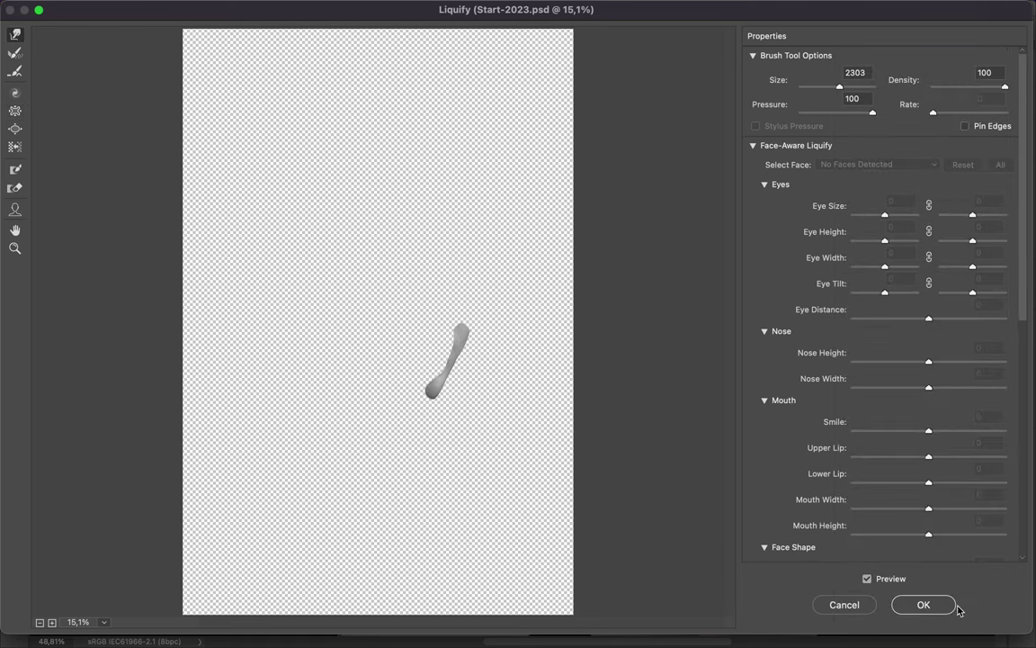
click(954, 607)
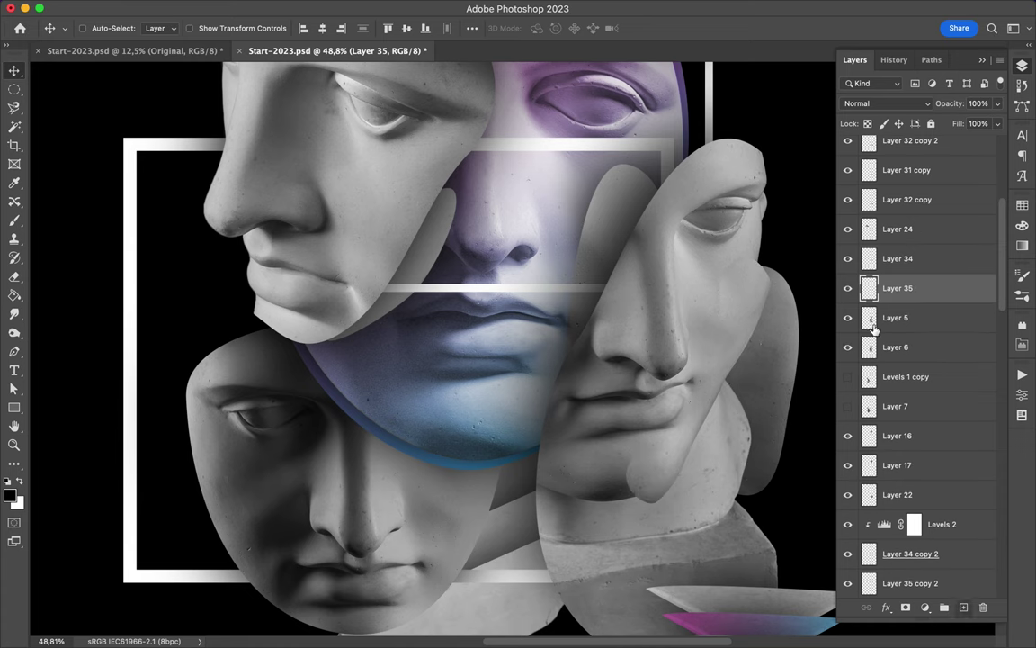
Step: Blur the cheek piece with an 85.4 px Gaussian Blur and erase the blur from neck to lips
click(333, 8)
click(578, 206)
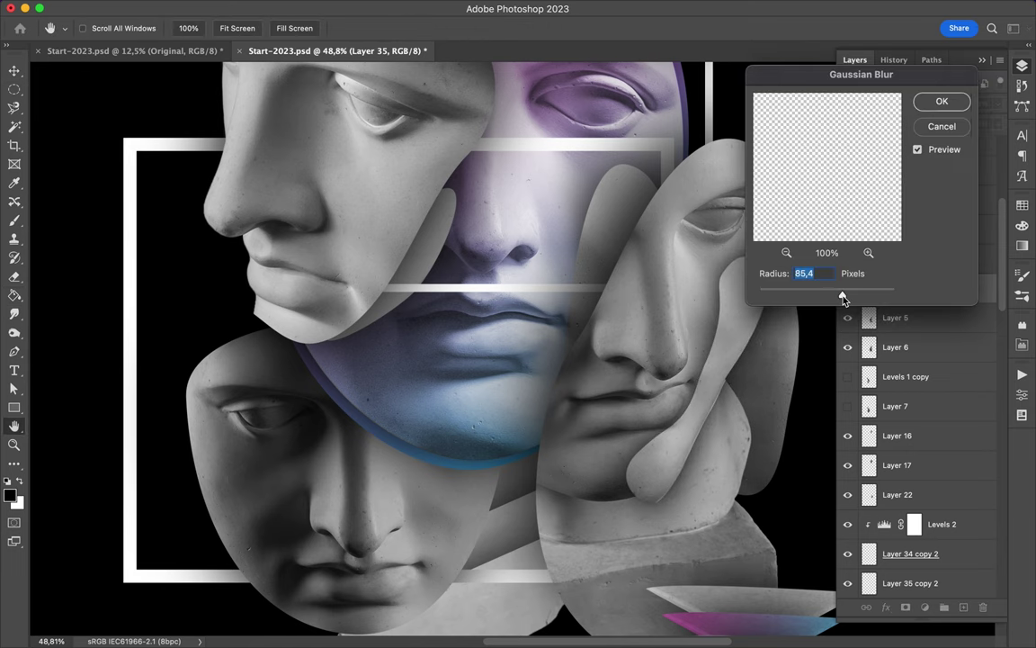
key(Return)
key(e)
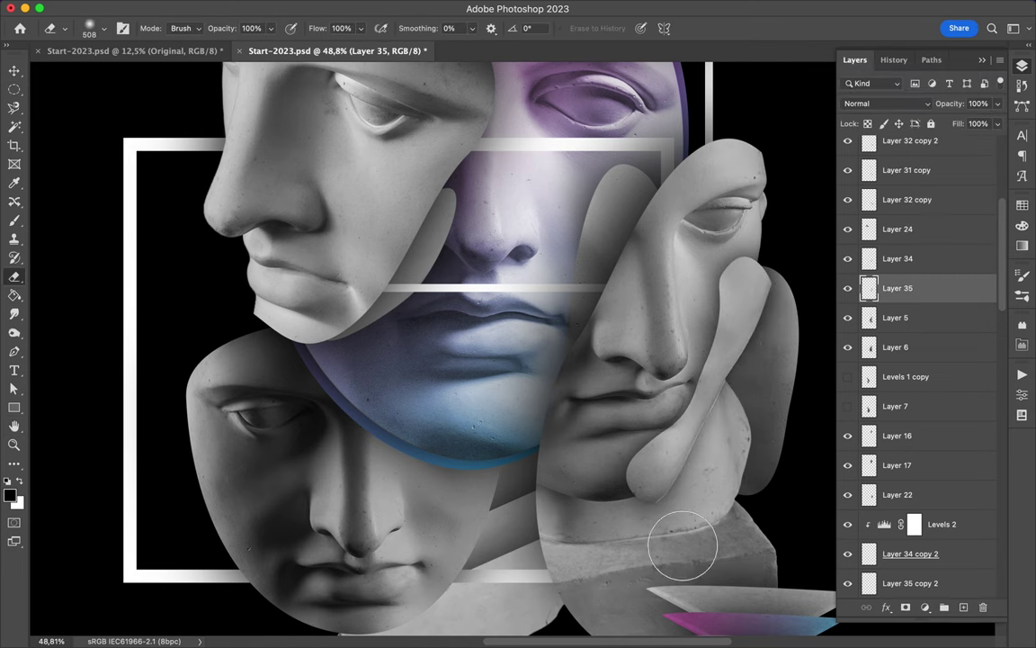
drag(682, 545, 638, 392)
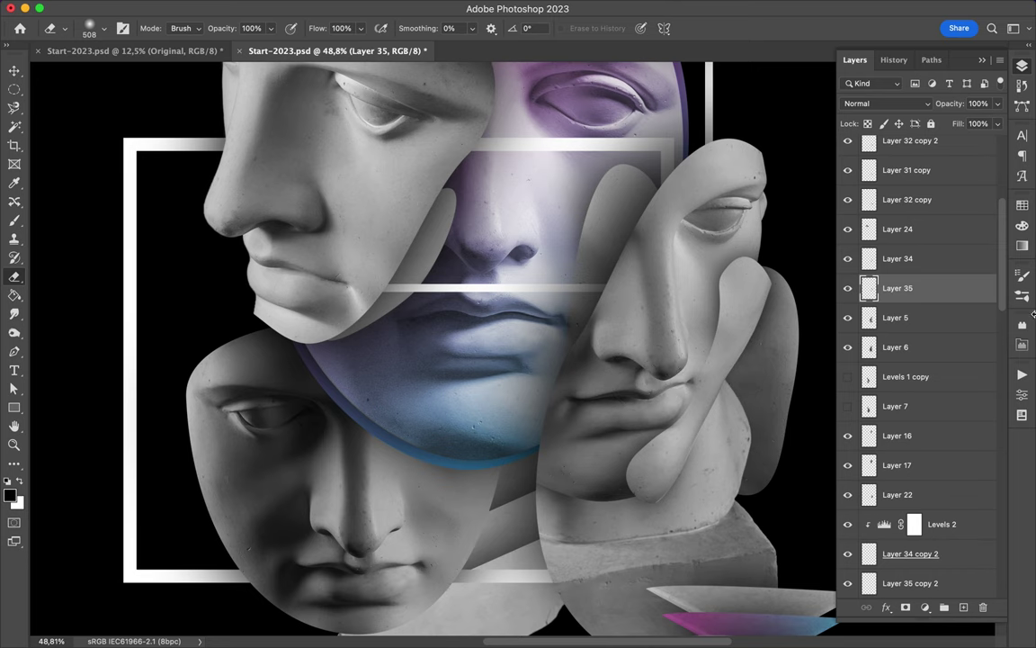
Step: Select Layer 34 and set up a 182 px Hard Round eraser to trim its edges
click(900, 258)
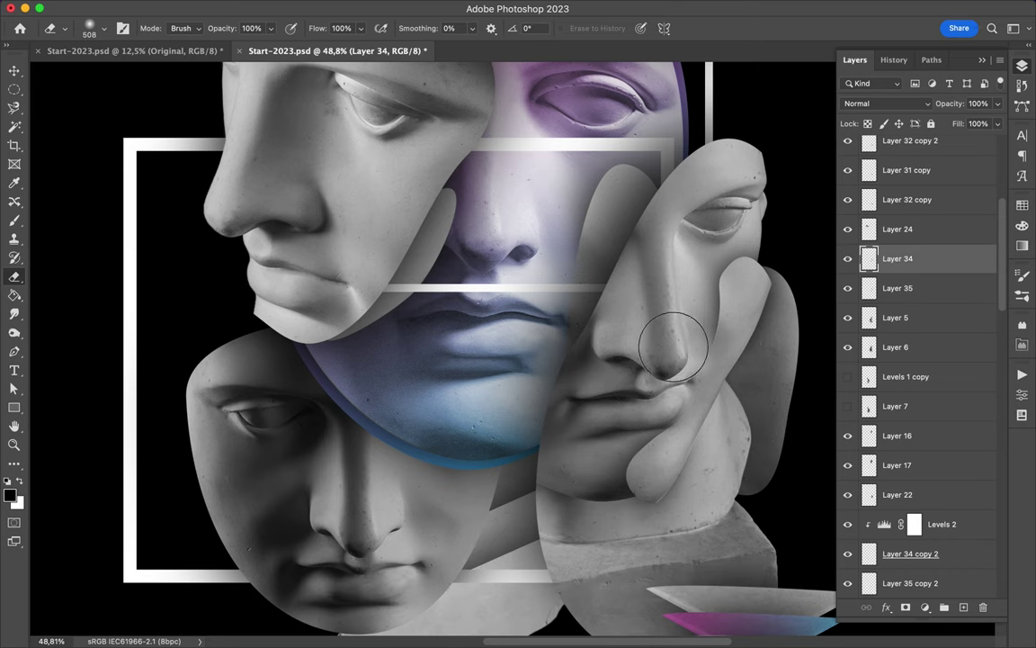
key(v)
scroll(752, 497, down, 5)
key(e)
right_click(720, 297)
click(774, 430)
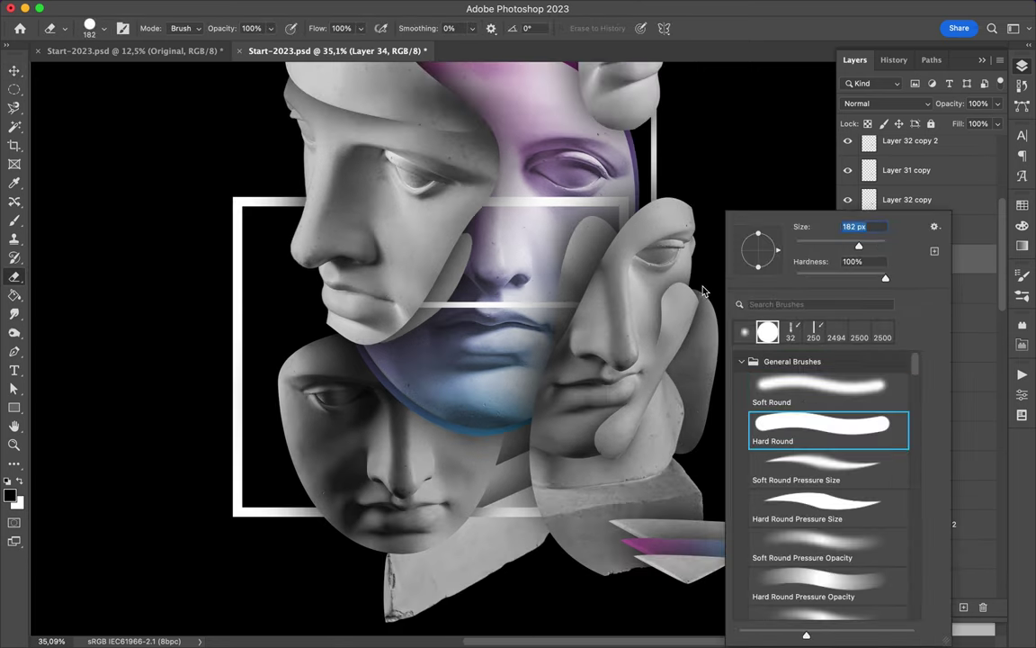
key(Return)
scroll(709, 331, up, 1)
scroll(710, 330, up, 5)
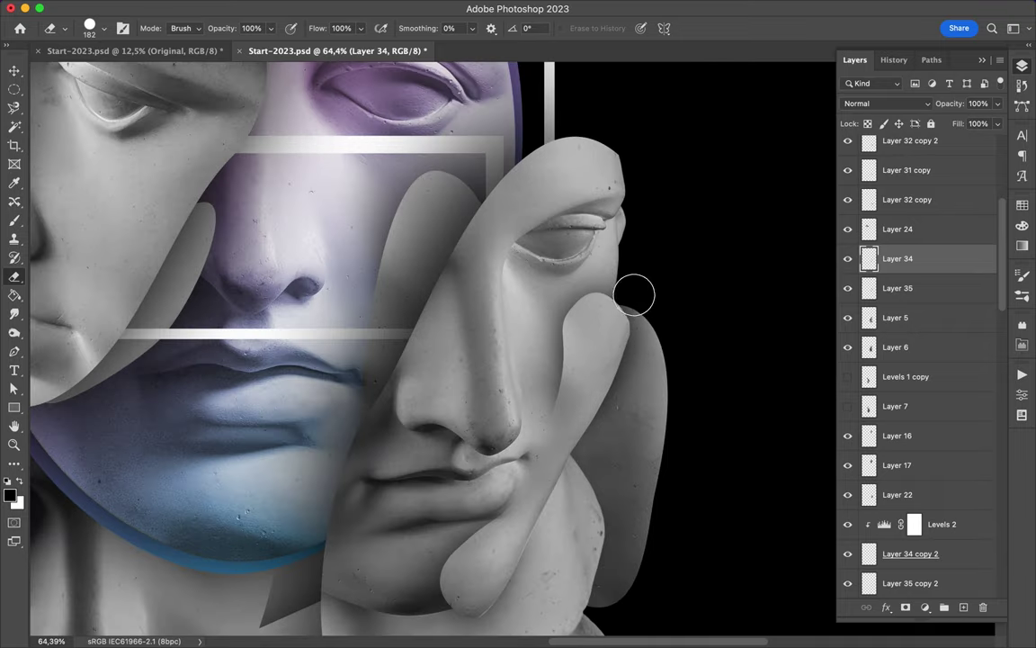
scroll(687, 321, down, 1)
scroll(689, 317, down, 6)
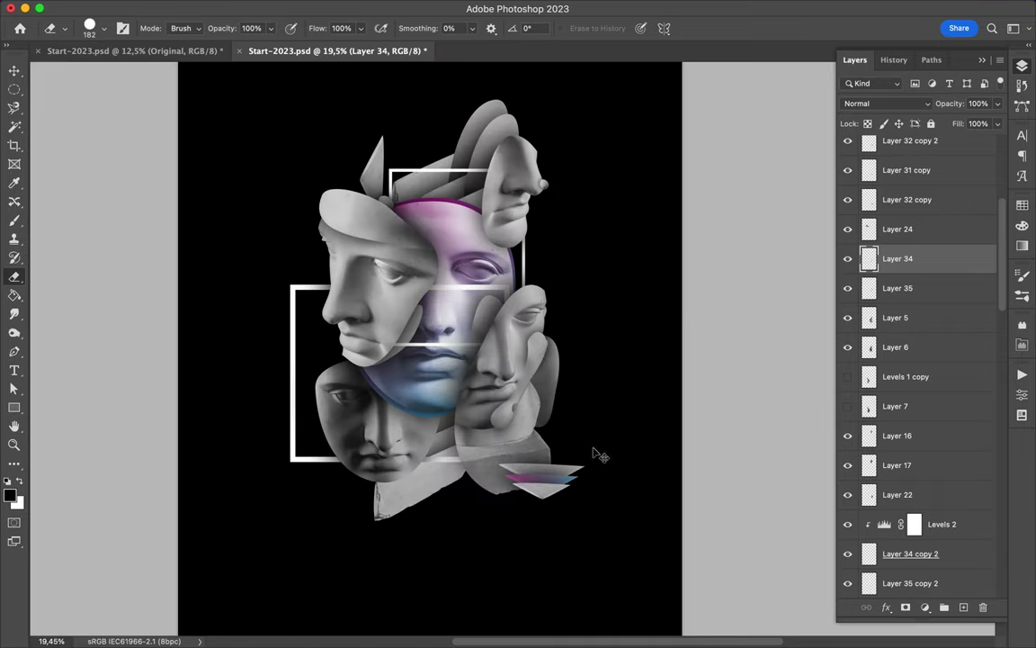
Step: Trim the edges on Layer 35 and Layer 34, then reselect the Layer 5 face fragment
key(alt+bracketleft)
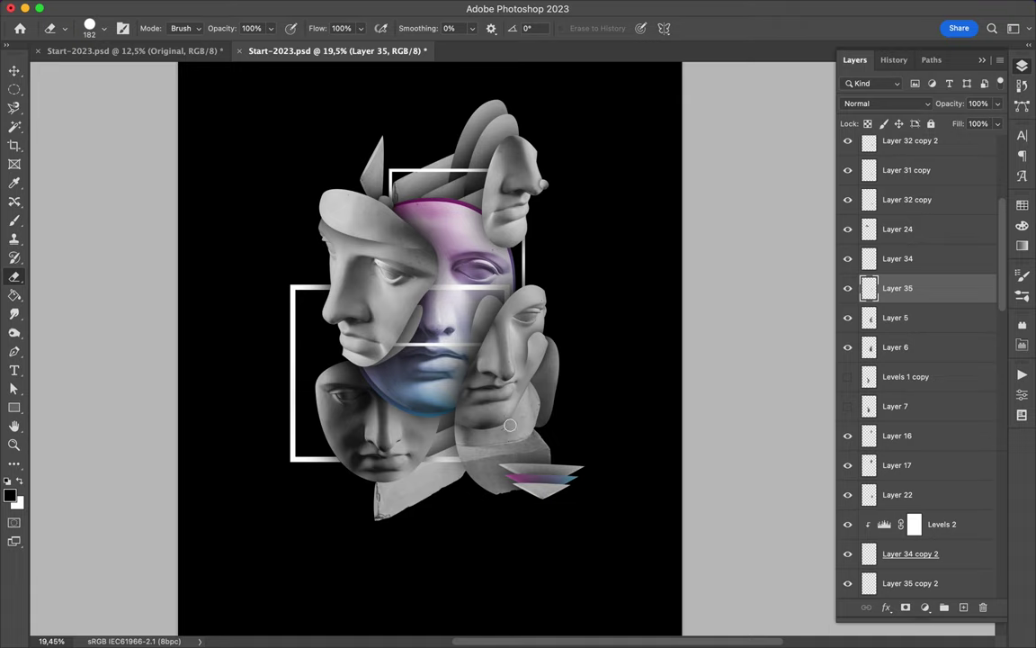
scroll(510, 424, up, 5)
scroll(510, 425, up, 3)
key(alt+bracketright)
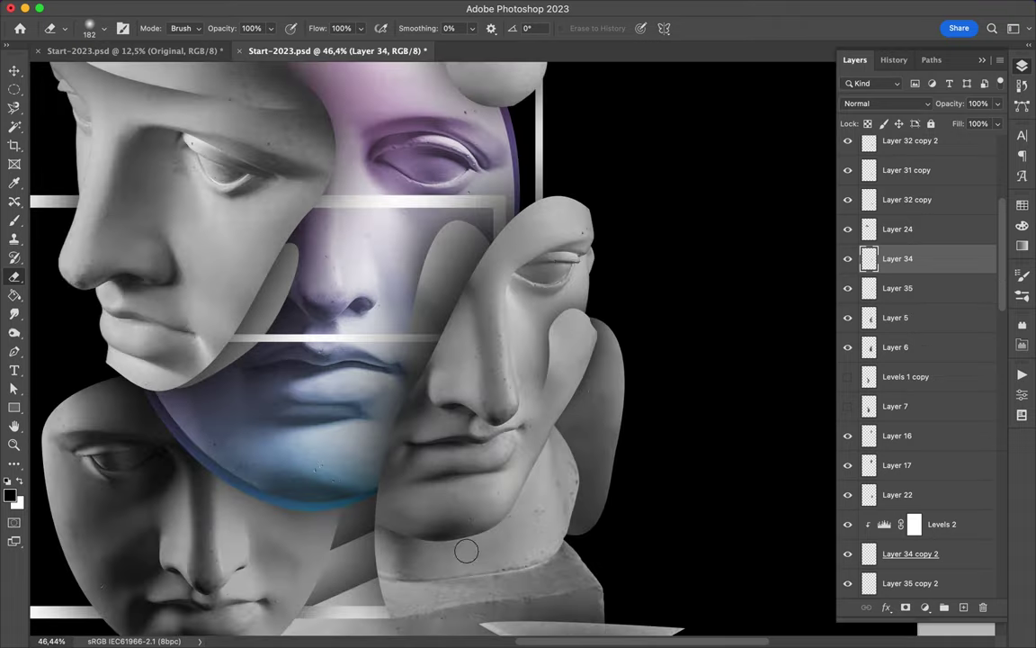
key(v)
ctrl+click(601, 261)
scroll(666, 250, down, 2)
Step: Move the ear fragment near the top slightly right and reselect its Layer 36
scroll(683, 236, down, 2)
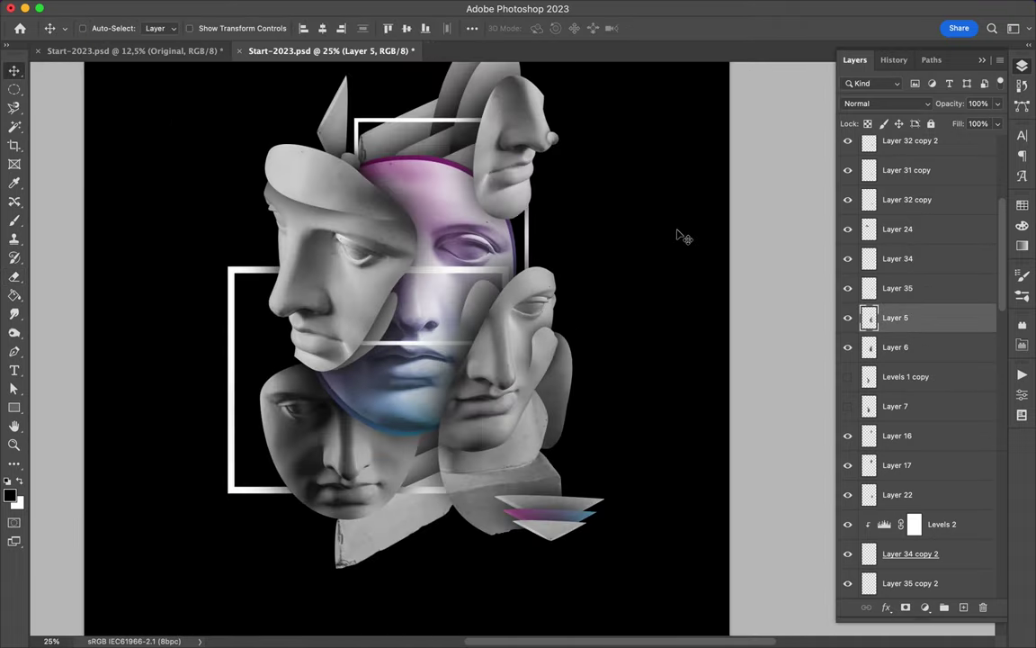
scroll(683, 237, down, 1)
ctrl+click(507, 169)
drag(508, 171, 551, 159)
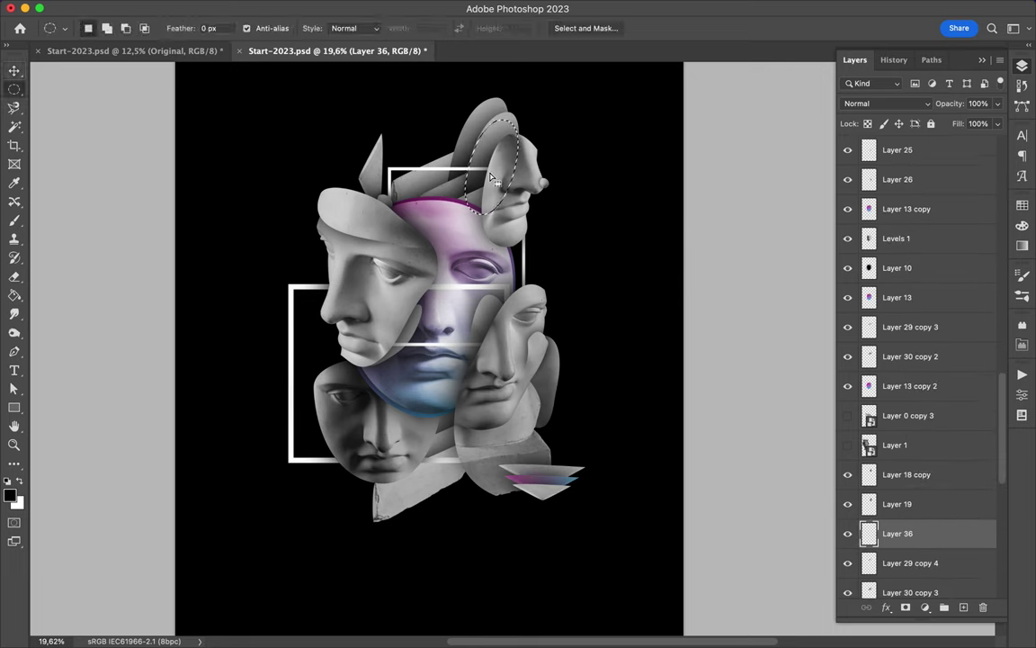
click(886, 504)
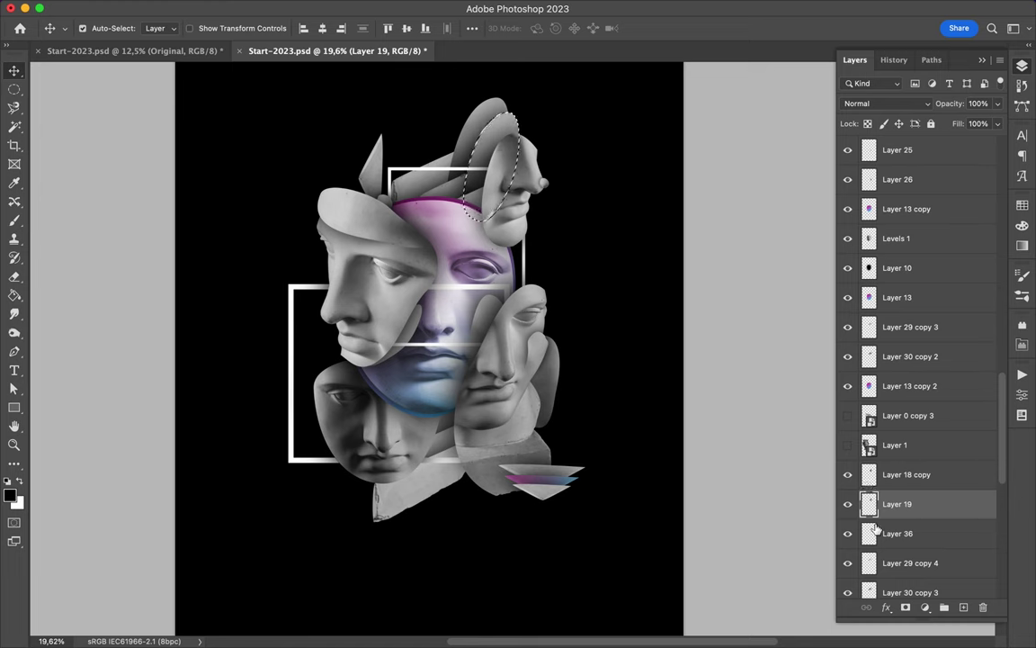
click(867, 562)
Step: Tint Layer 36 with a magenta gradient in Multiply at 80% fill, and nudge the small sphere down-right
click(886, 533)
drag(14, 295, 67, 290)
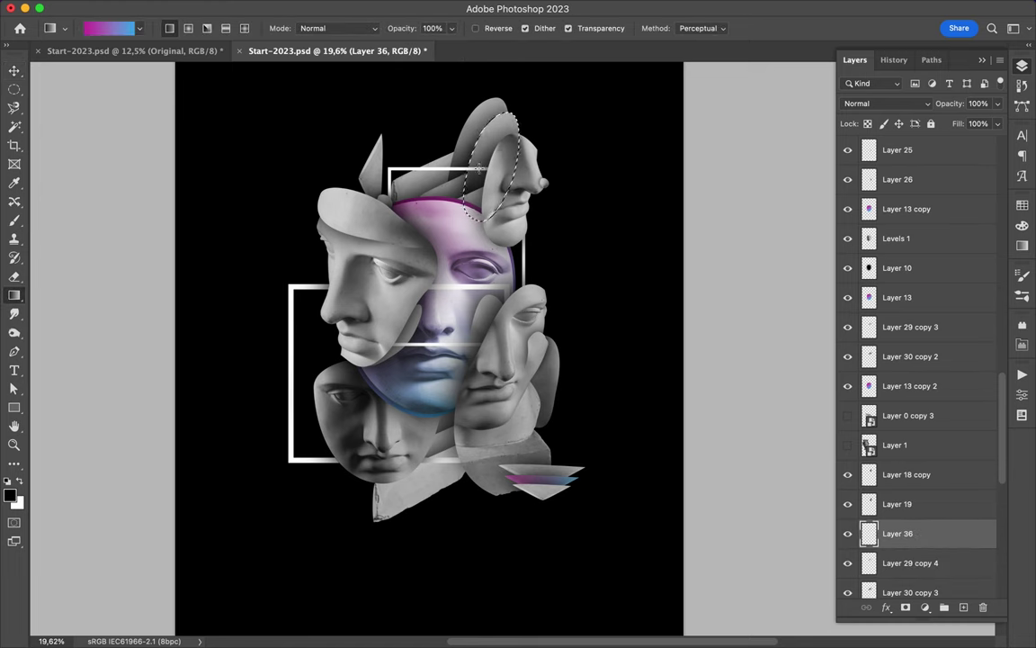
key(v)
key(m)
key(ctrl+])
key(ctrl+])
click(927, 103)
click(883, 291)
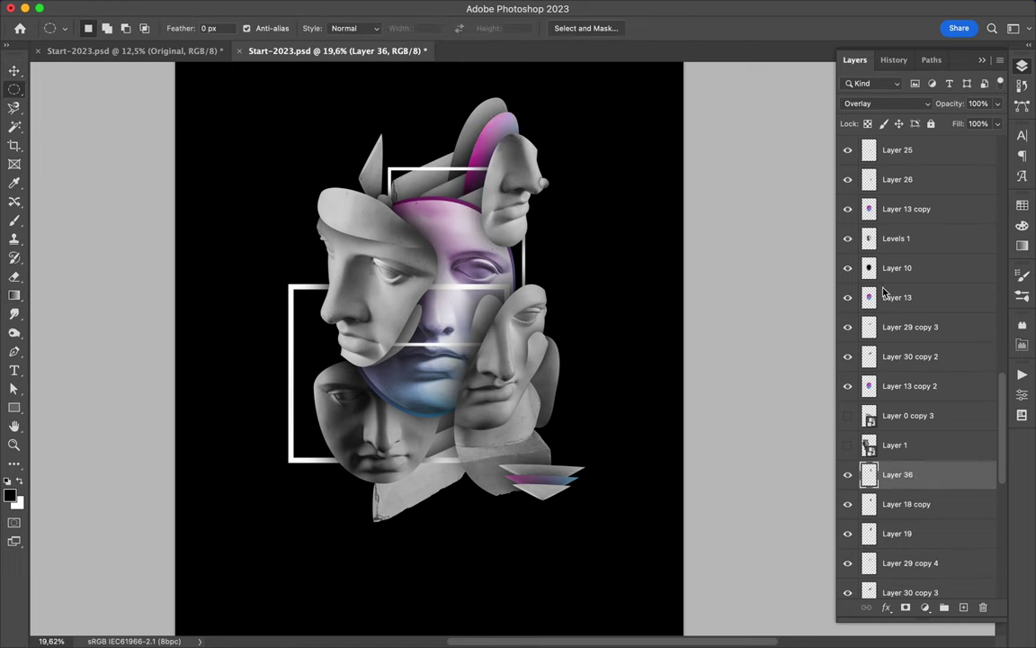
click(905, 105)
click(881, 106)
drag(997, 123, 980, 144)
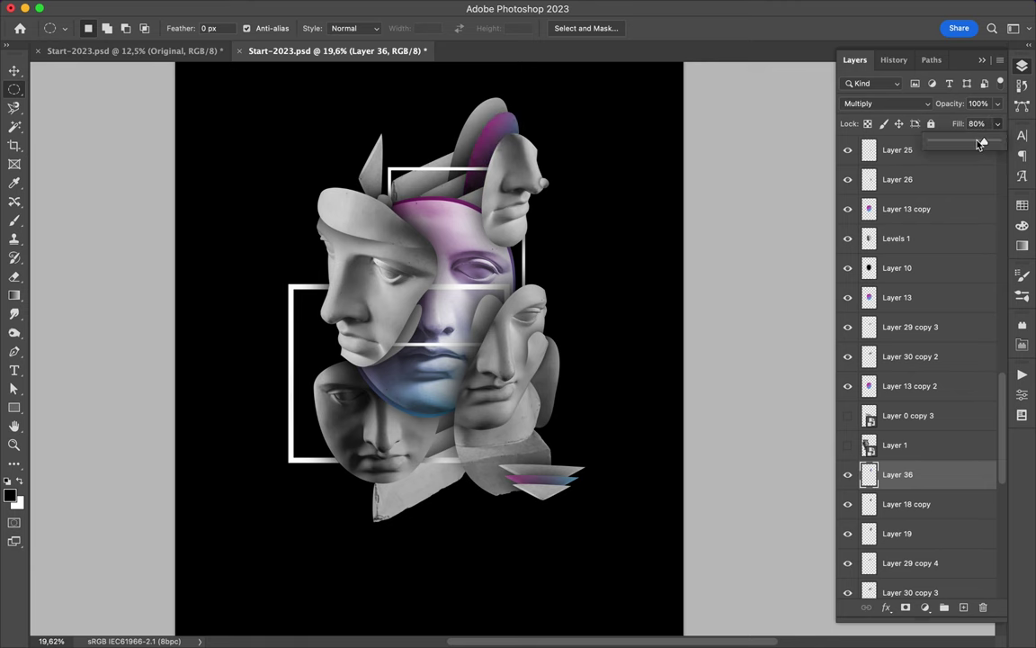
key(v)
drag(544, 184, 555, 191)
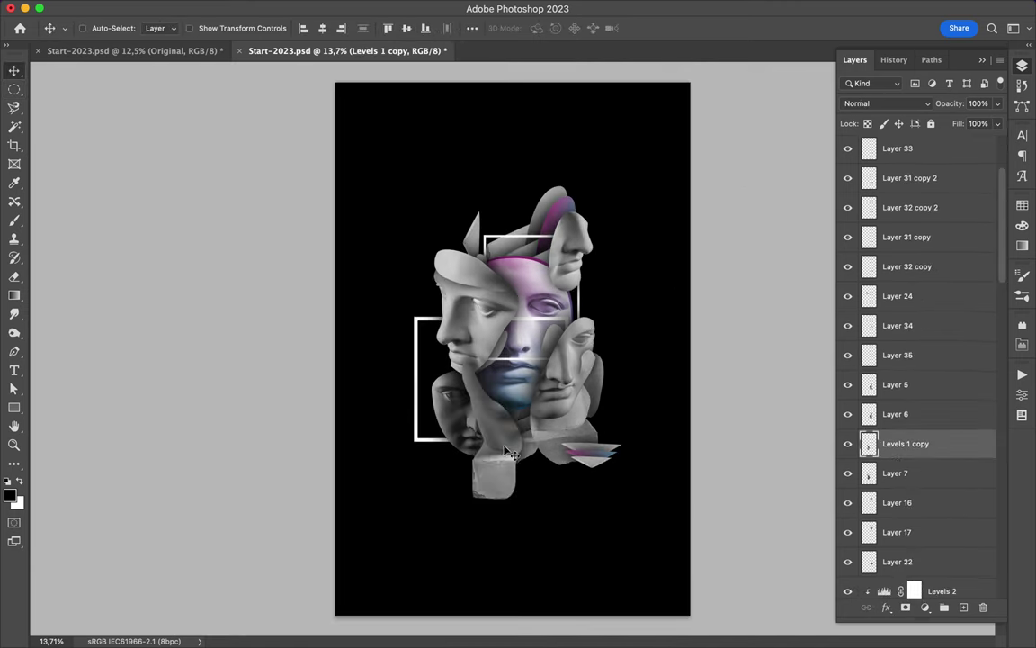
Step: Move the full statue head lower in the layer stack behind the fragments and enlarge it
drag(500, 427, 486, 423)
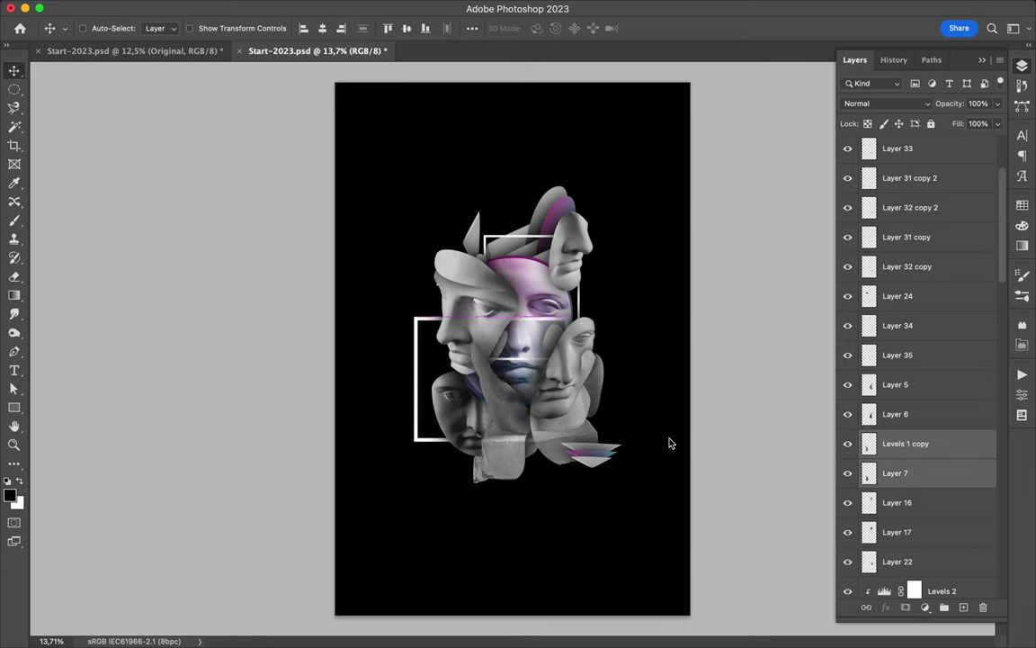
drag(847, 443, 847, 473)
scroll(886, 396, down, 5)
scroll(886, 396, down, 5)
mouse_move(867, 583)
mouse_down()
mouse_move(913, 574)
mouse_move(910, 583)
mouse_up()
key(ctrl+t)
drag(485, 342, 485, 360)
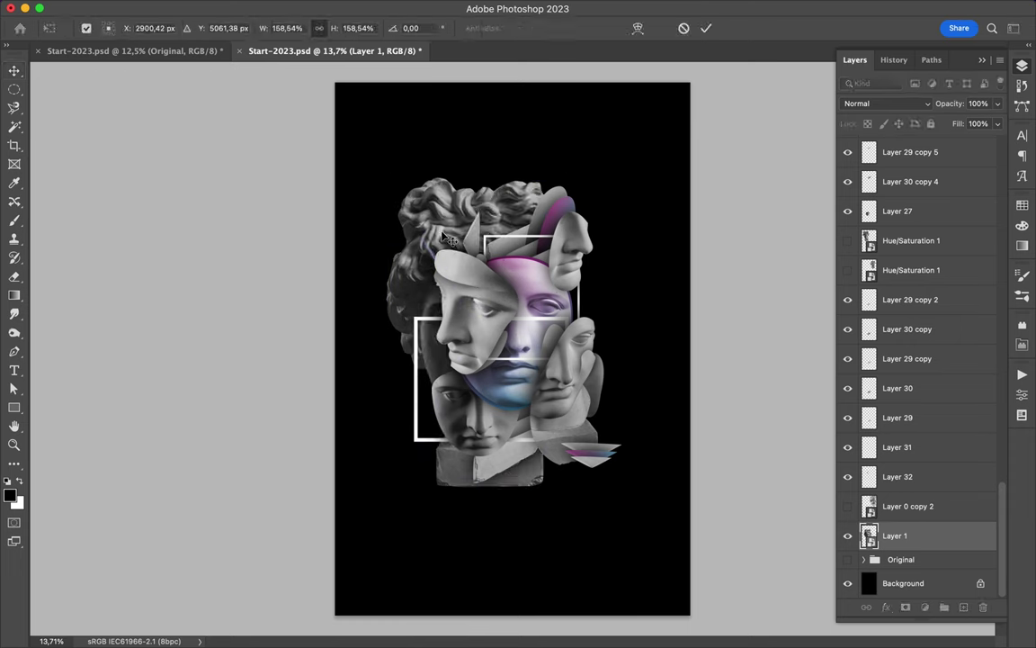
key(Return)
click(924, 106)
Step: Add a Levels adjustment to the statue head and shift it right behind the fragments
key(Escape)
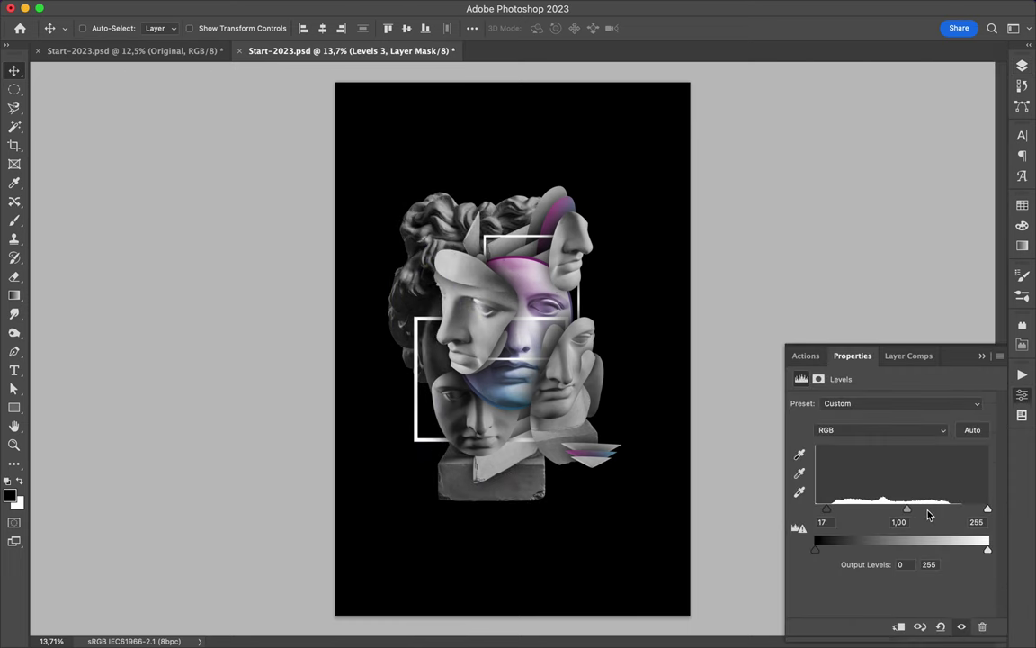
drag(907, 509, 897, 509)
ctrl+click(465, 491)
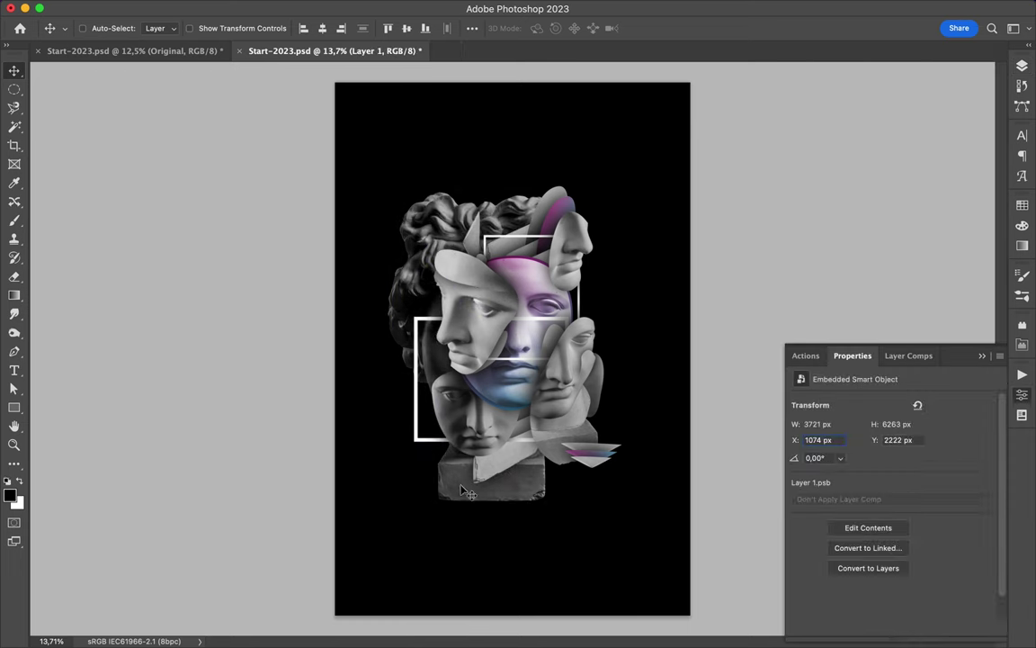
drag(465, 491, 497, 497)
scroll(453, 253, up, 3)
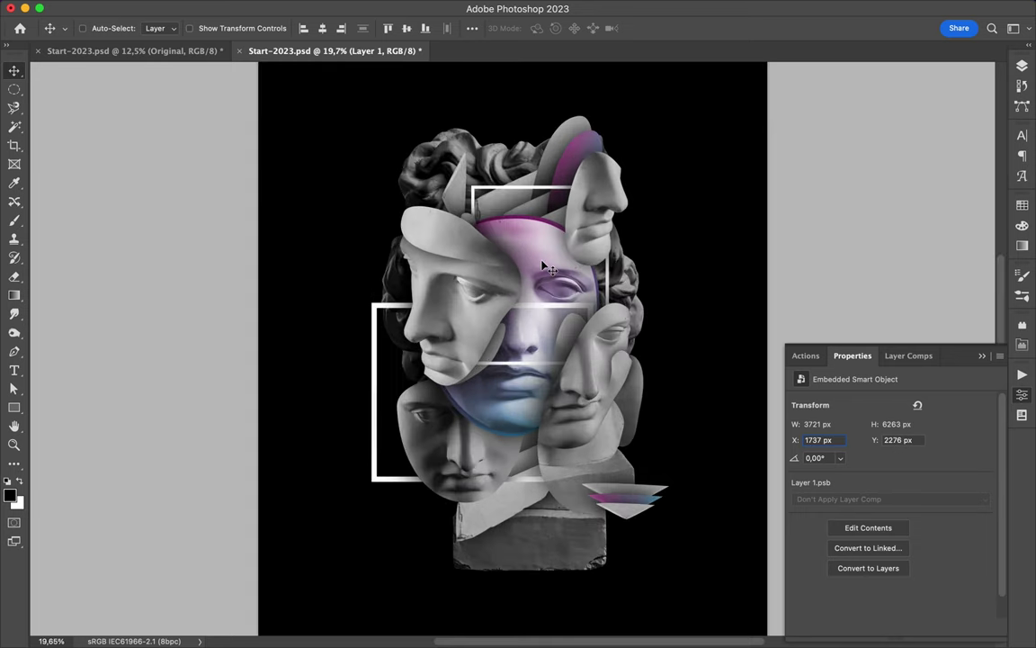
scroll(544, 266, down, 2)
Step: Draw Rectangle 2 as a frame at the head's lower right and reposition it in the layer stack
key(u)
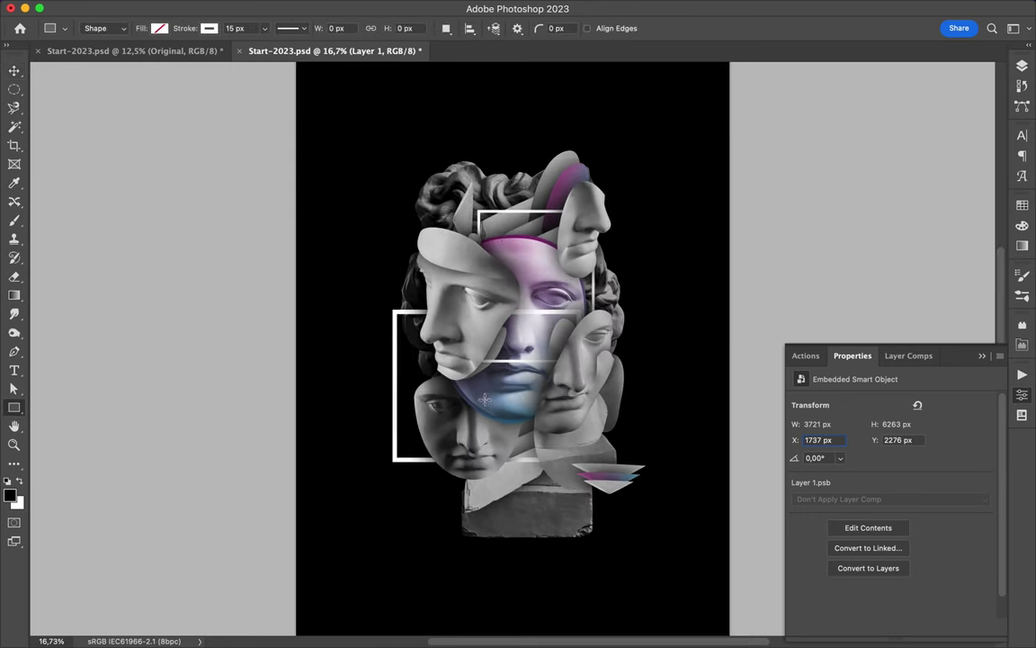
drag(484, 400, 662, 438)
key(a)
key(F7)
drag(915, 447, 911, 180)
key(v)
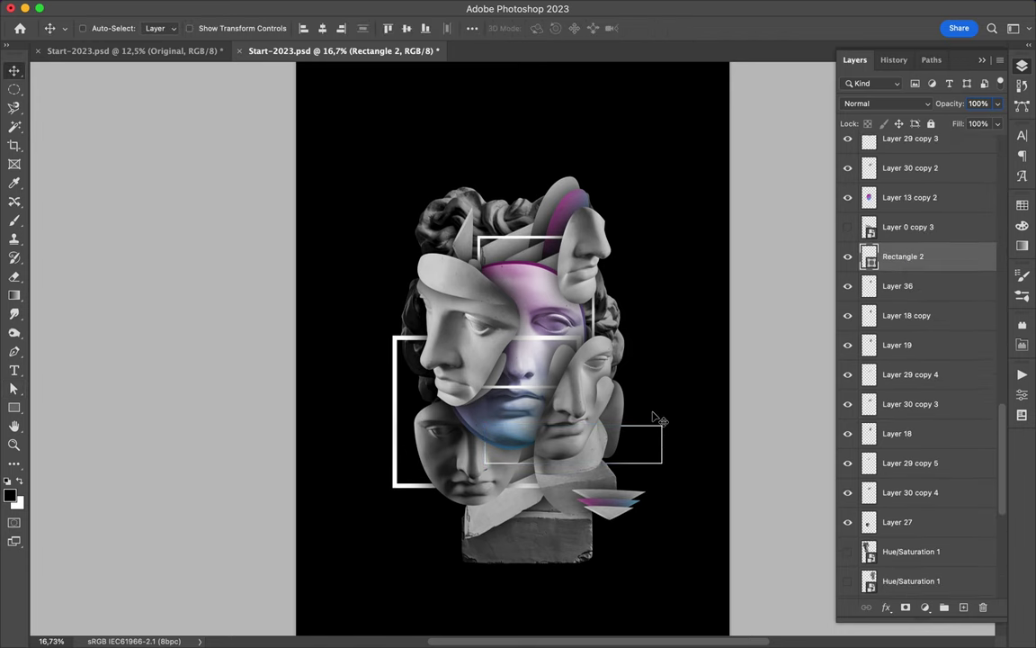
Step: Draw Ellipse 1 with a blue-pink gradient fill on the head's left, placed between Layer 30 and Layer 29
key(u)
right_click(14, 407)
click(63, 416)
drag(396, 218, 463, 284)
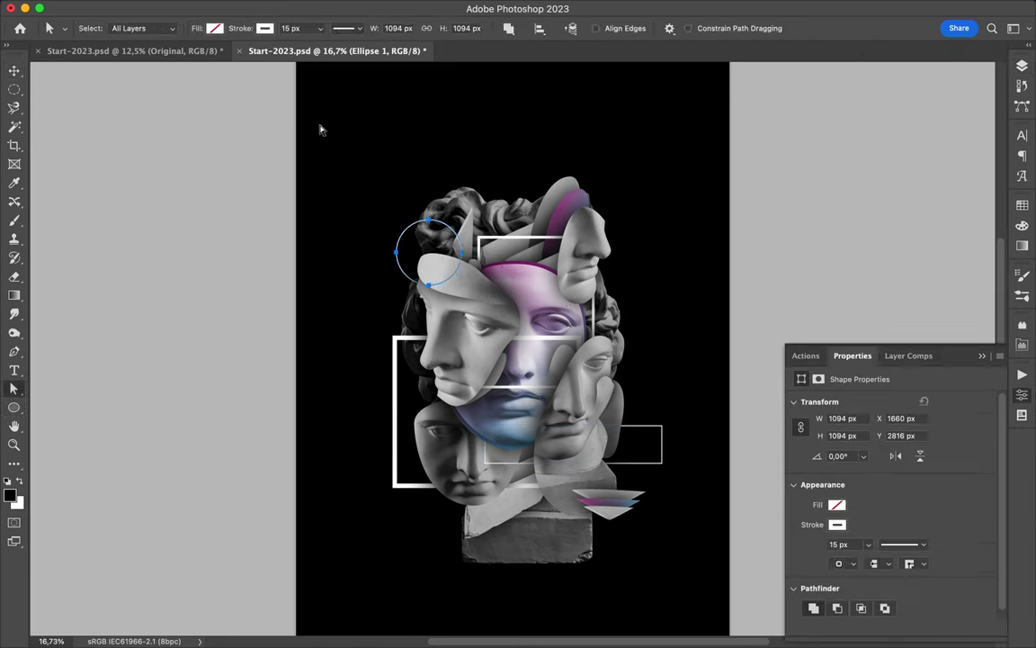
click(149, 28)
click(304, 60)
key(Escape)
click(181, 56)
click(206, 88)
drag(430, 251, 436, 270)
click(1022, 66)
mouse_move(897, 256)
mouse_down()
mouse_move(926, 357)
mouse_move(913, 324)
mouse_up()
click(915, 326)
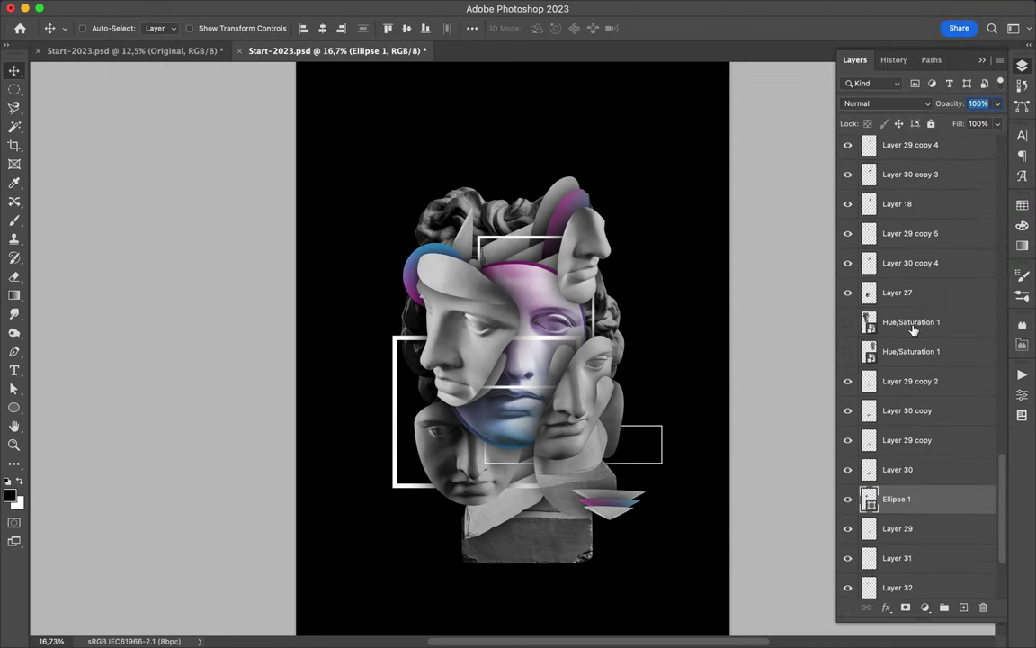
Step: Rasterize the Monogramme layer inside the Layout Social Media group
super+click(619, 494)
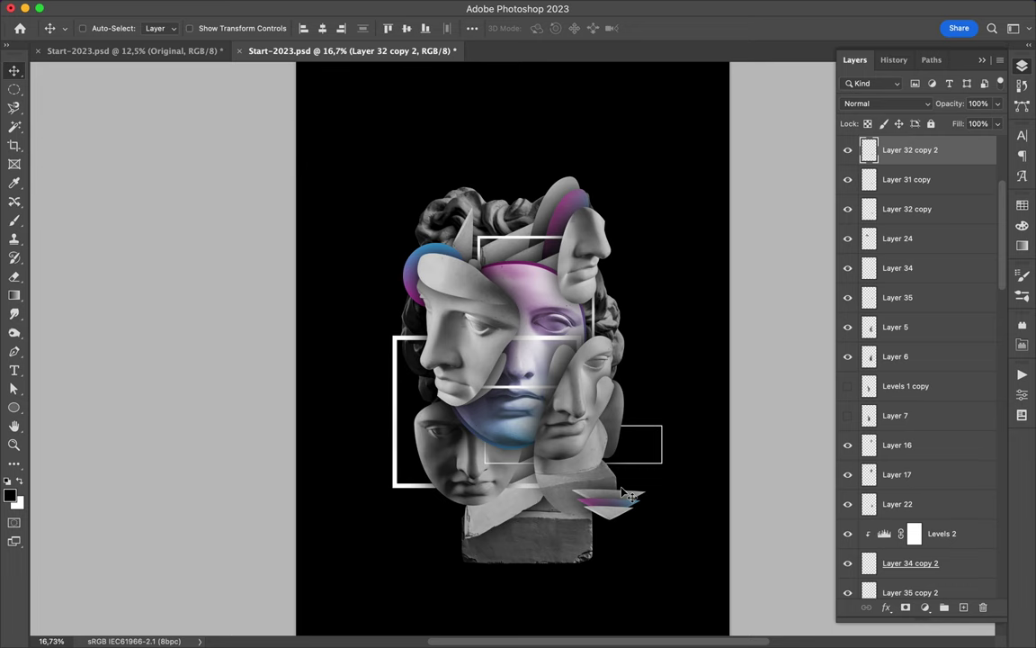
key(super+0)
scroll(917, 270, up, 5)
click(865, 143)
click(917, 167)
super+click(941, 374)
right_click(915, 197)
click(775, 465)
key(u)
click(159, 27)
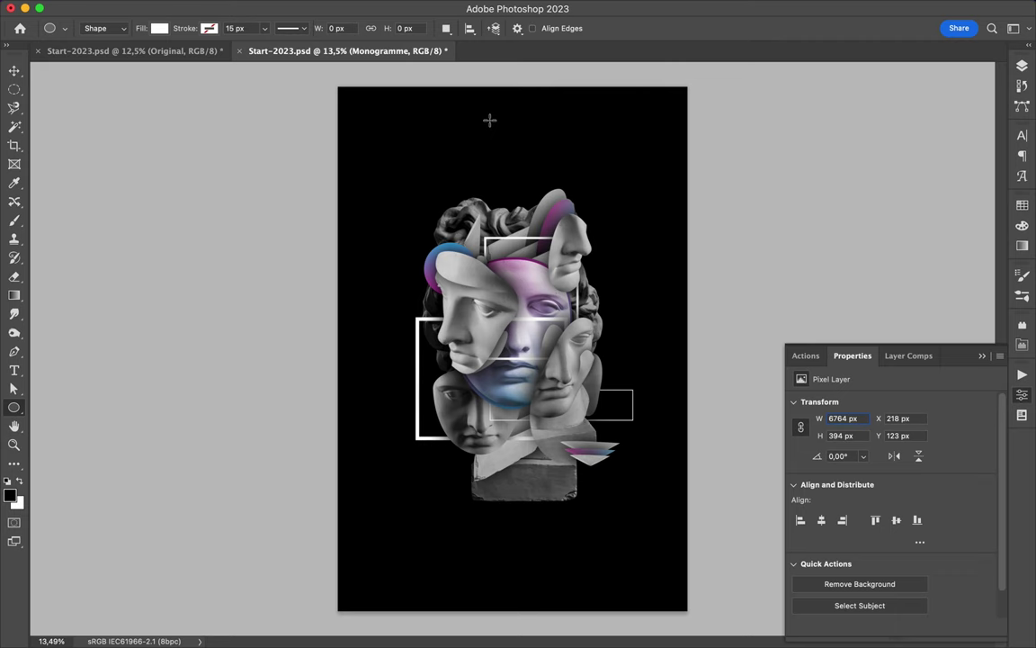
Step: Draw a white bar across the top of the poster, clipped to the Monogramme layer
key(shift+u)
drag(338, 88, 685, 127)
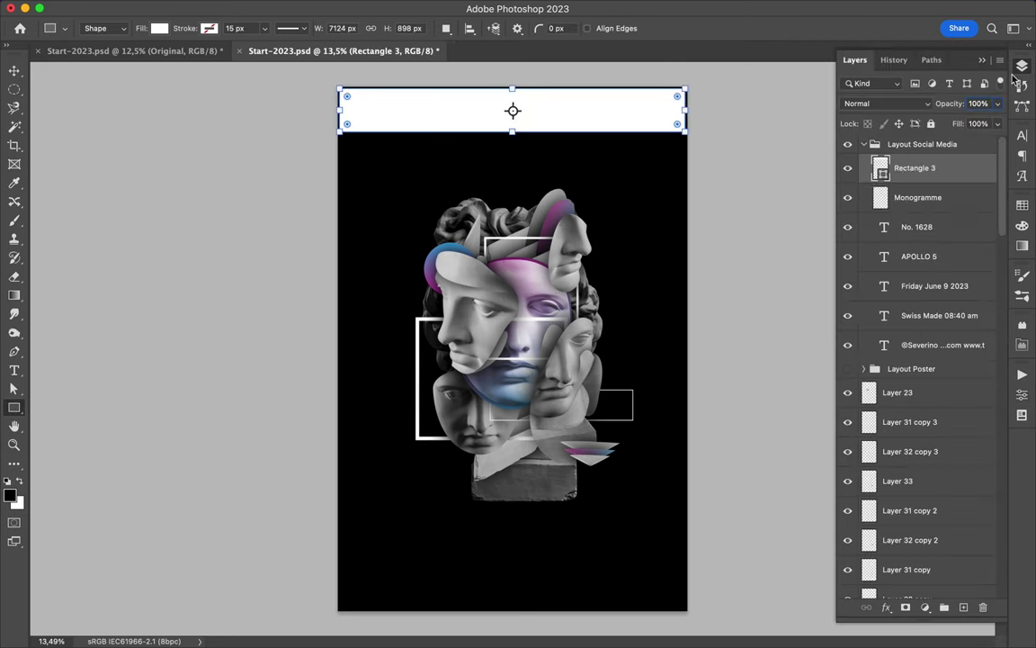
key(super+alt+g)
Step: Scale up all artwork layers down to Layer 1 and shift the collage slightly up
key(v)
click(1024, 204)
click(1023, 72)
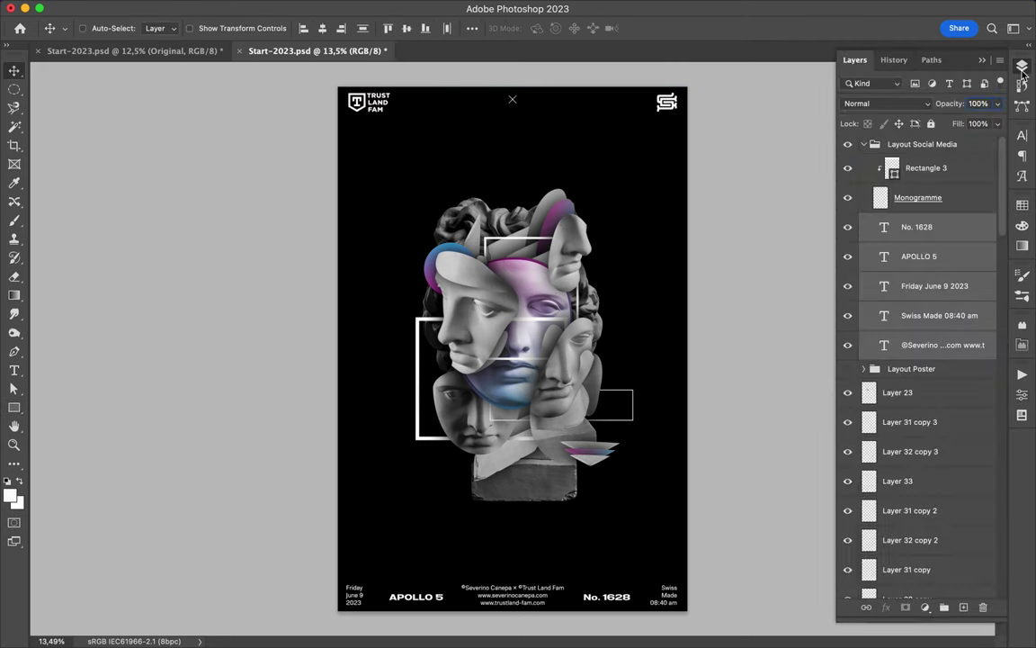
scroll(896, 392, down, 10)
shift+click(893, 535)
key(super+t)
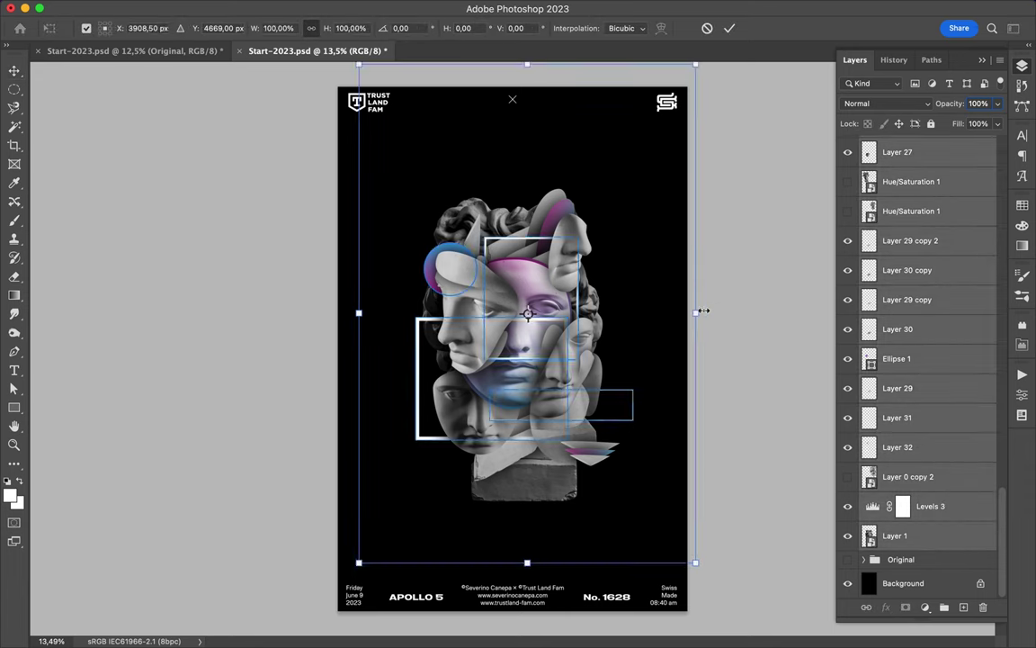
drag(703, 310, 724, 308)
drag(539, 315, 540, 301)
key(Return)
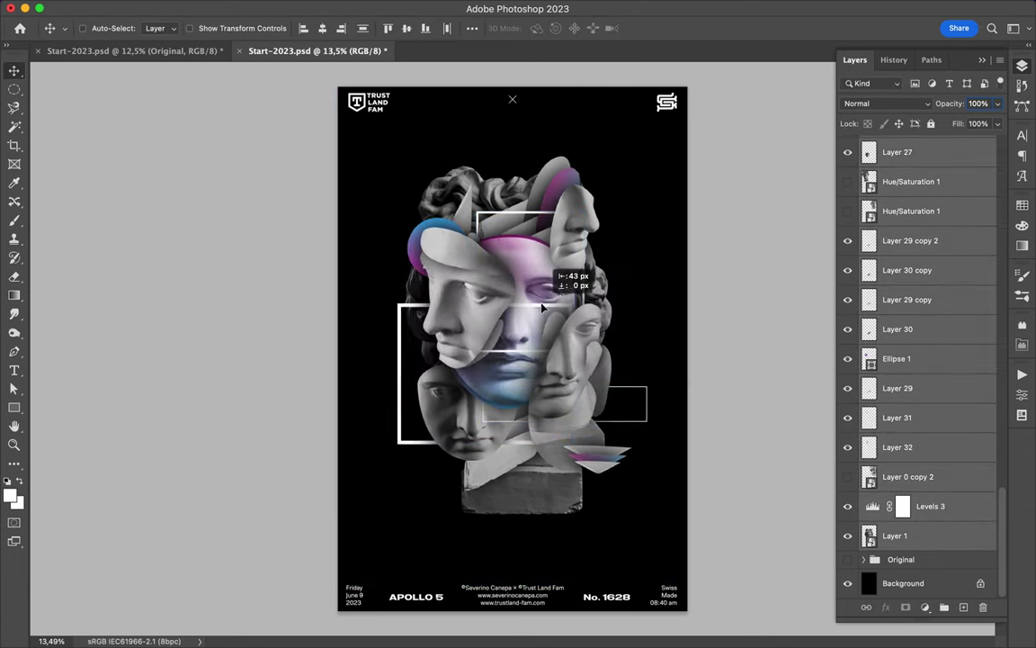
Step: Add a pink-blue gradient bar behind the bust, with a copy higher behind the head
key(u)
drag(432, 453, 603, 477)
click(212, 28)
click(181, 55)
key(v)
key(ctrl+t)
drag(432, 452, 458, 433)
key(Return)
drag(532, 488, 533, 248)
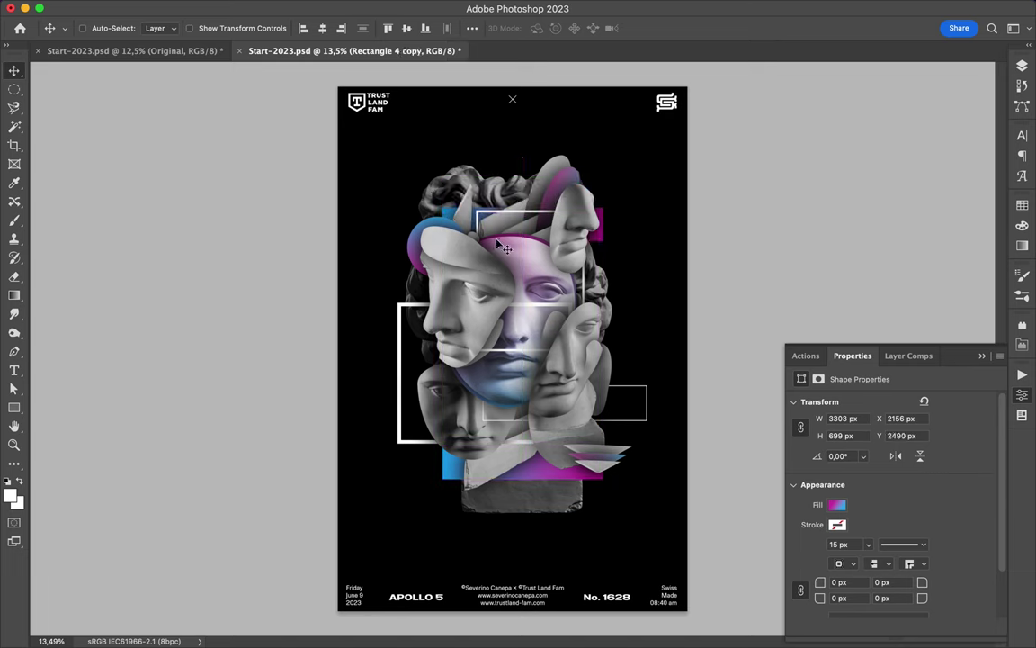
drag(455, 192, 458, 192)
Step: Draw a thin white diagonal line rotated -24.21°, extend its top end, and save the poster
key(u)
drag(411, 153, 416, 533)
mouse_move(415, 147)
mouse_down()
mouse_move(374, 274)
mouse_move(484, 264)
mouse_up()
key(v)
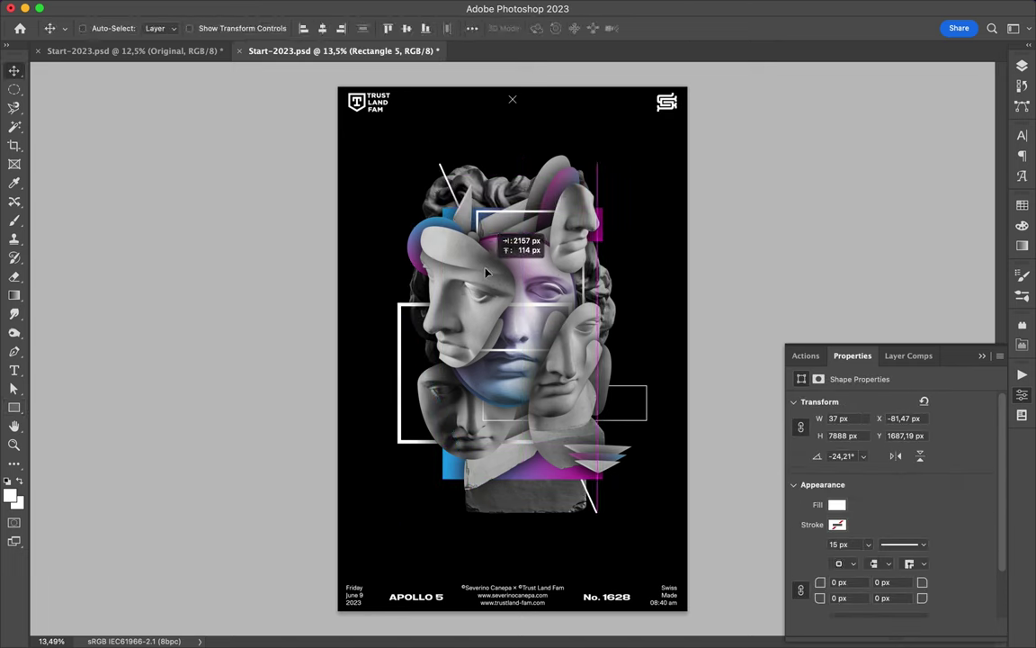
key(a)
drag(438, 158, 446, 185)
key(v)
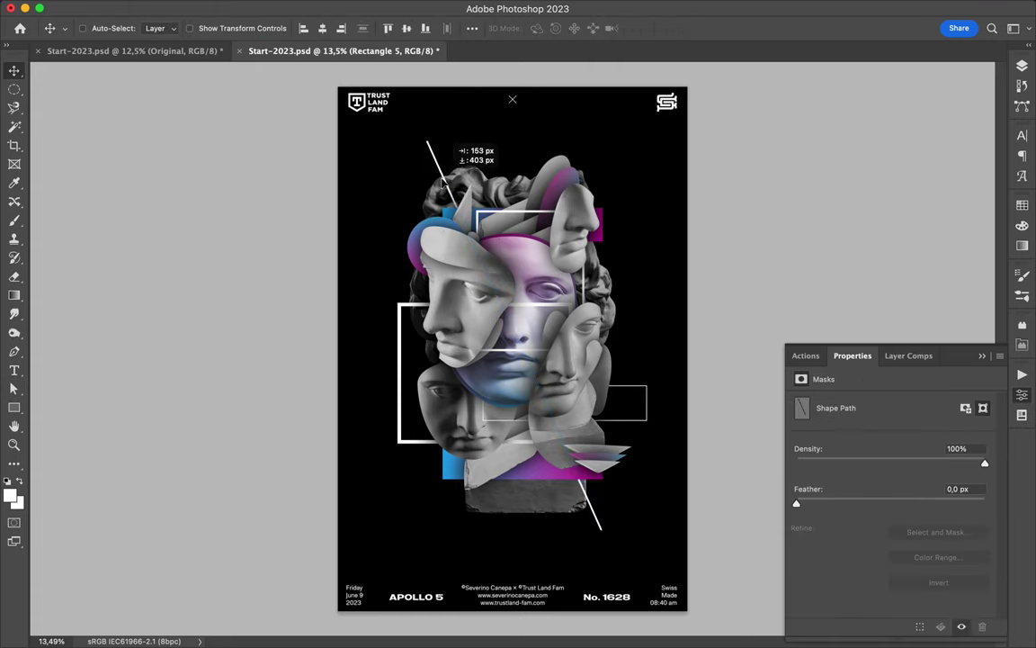
key(ctrl+s)
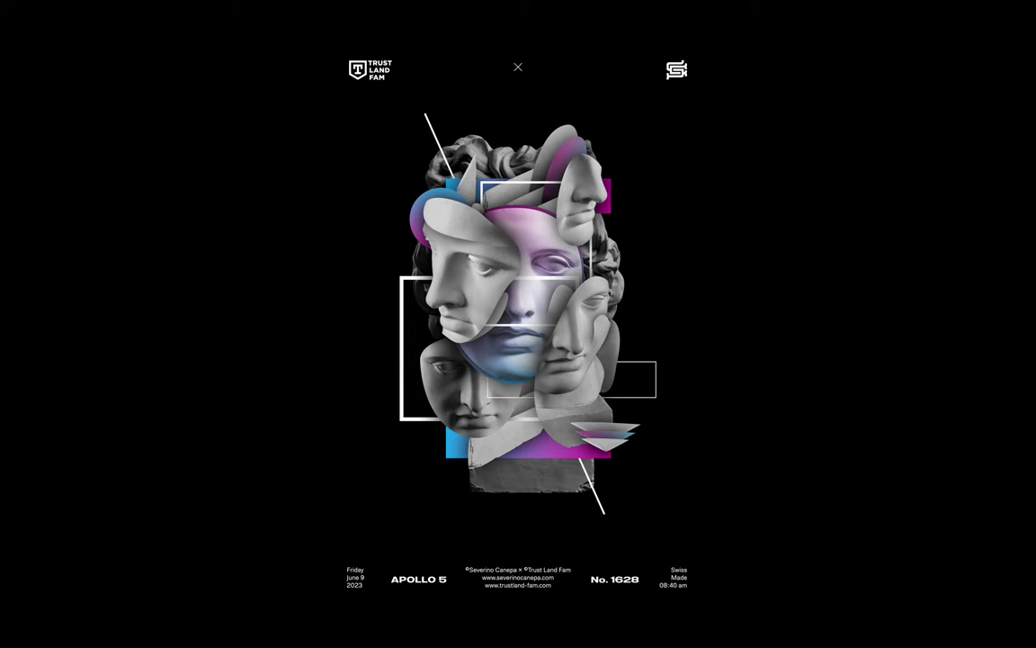